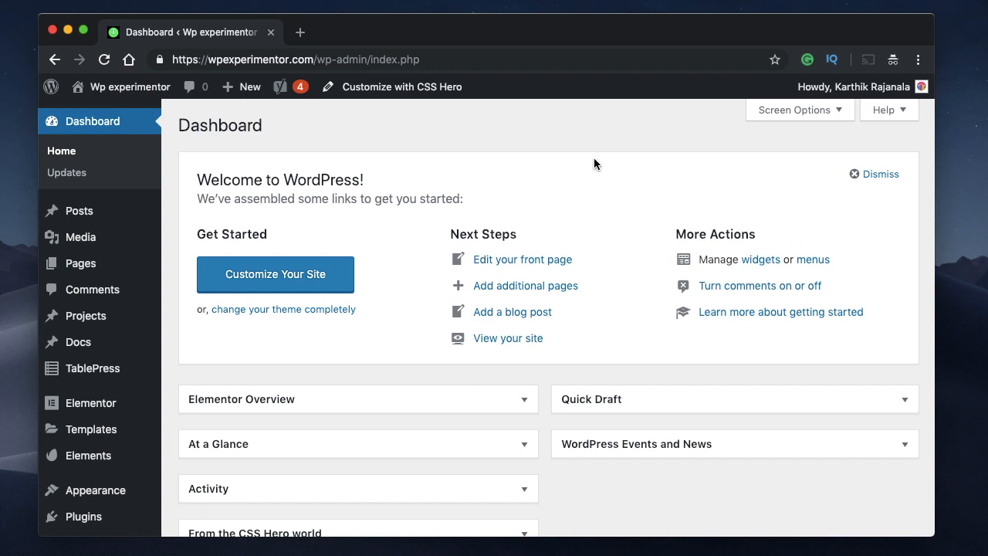
- Open Elementor's list of saved templates from the WordPress dashboard
scroll(594, 158, "down", 3)
mouse_move(124, 249)
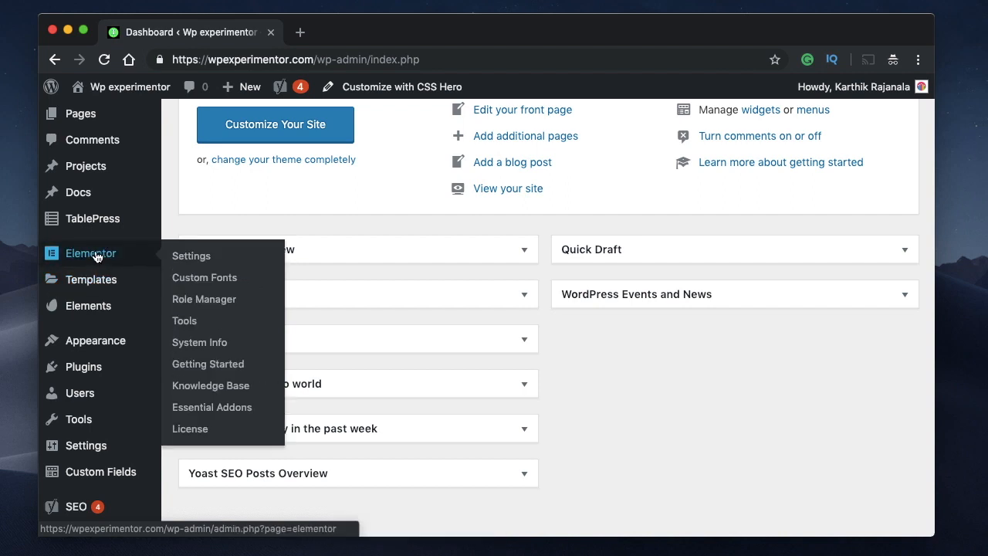
mouse_move(102, 281)
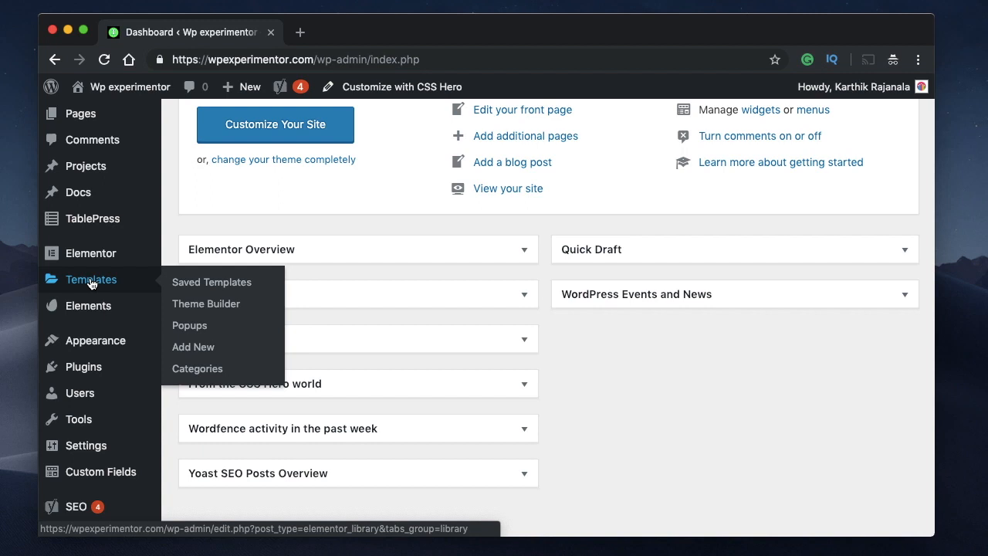
left_click(174, 283)
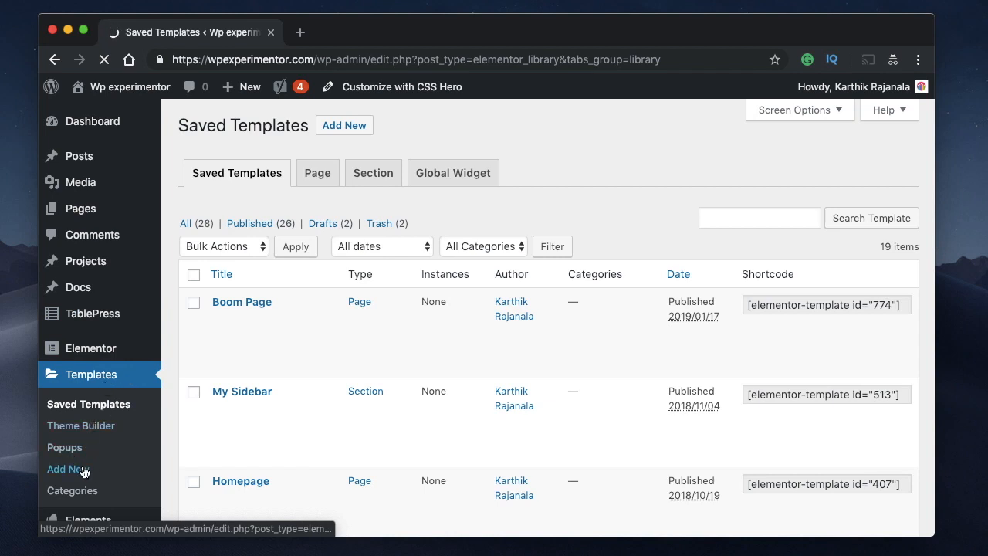
- Create a new template of type Popup named "first popup"
left_click(356, 131)
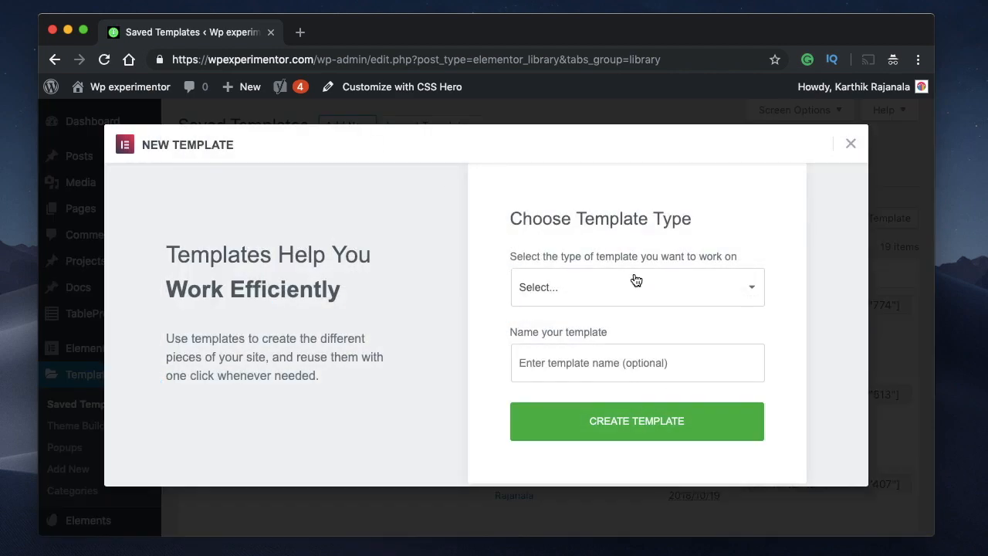
left_click(637, 283)
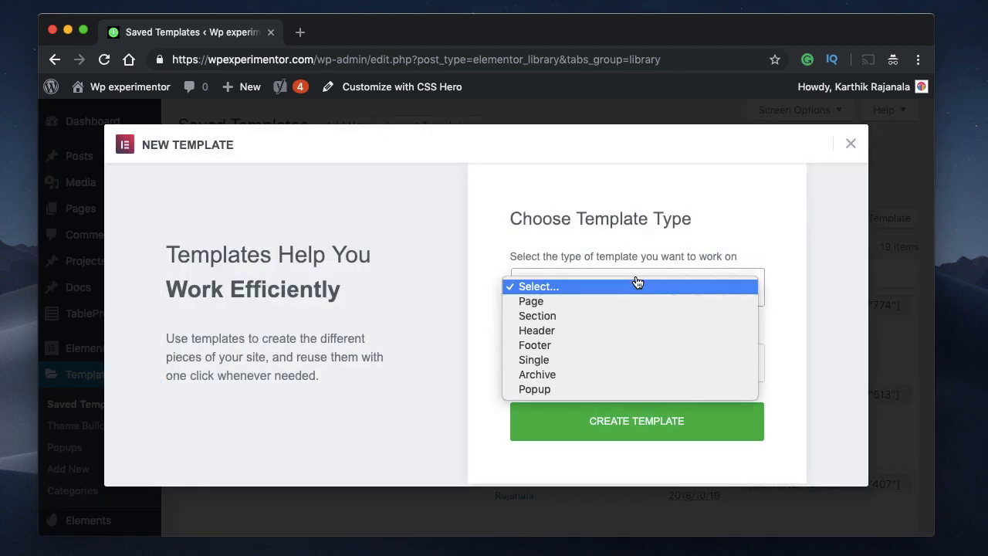
left_click(608, 390)
left_click(534, 353)
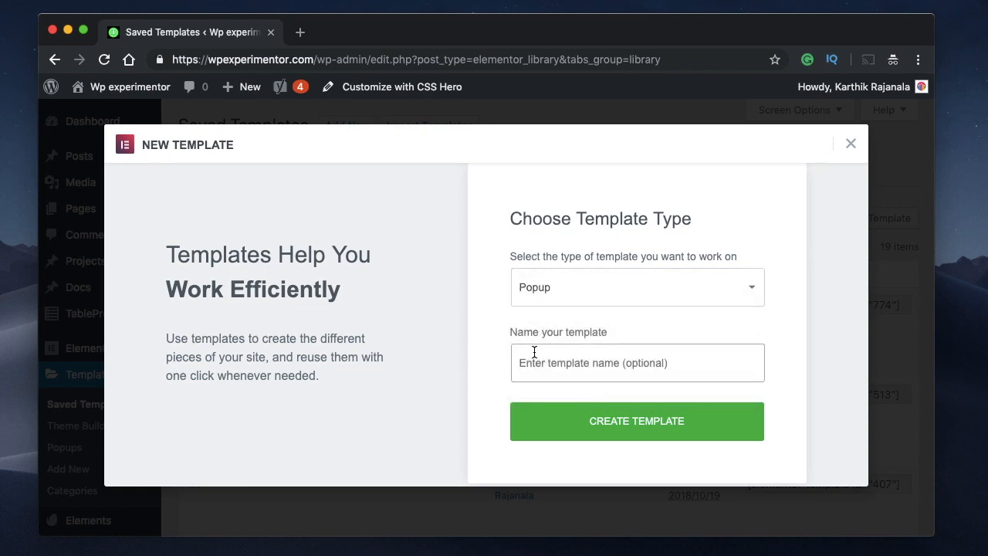
type("first popup")
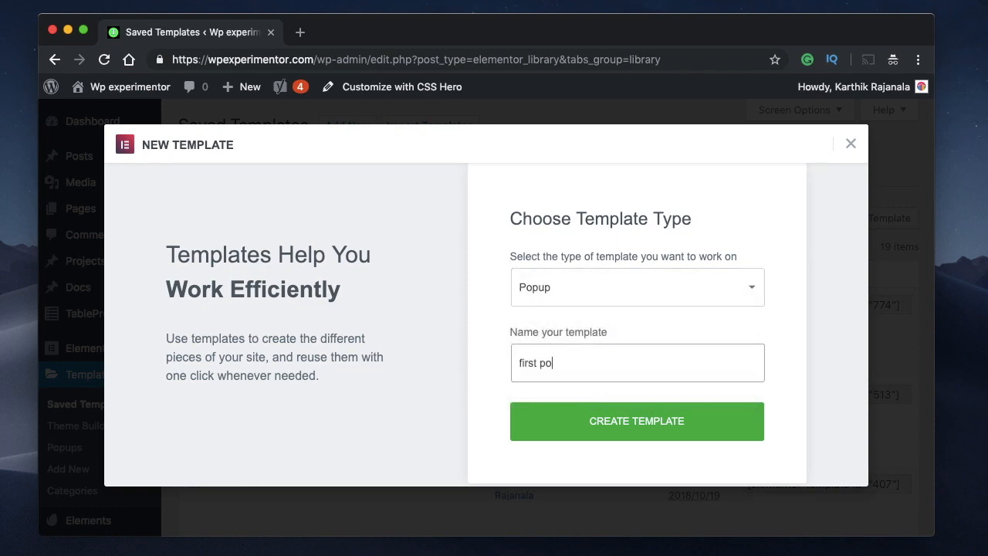
left_click(610, 434)
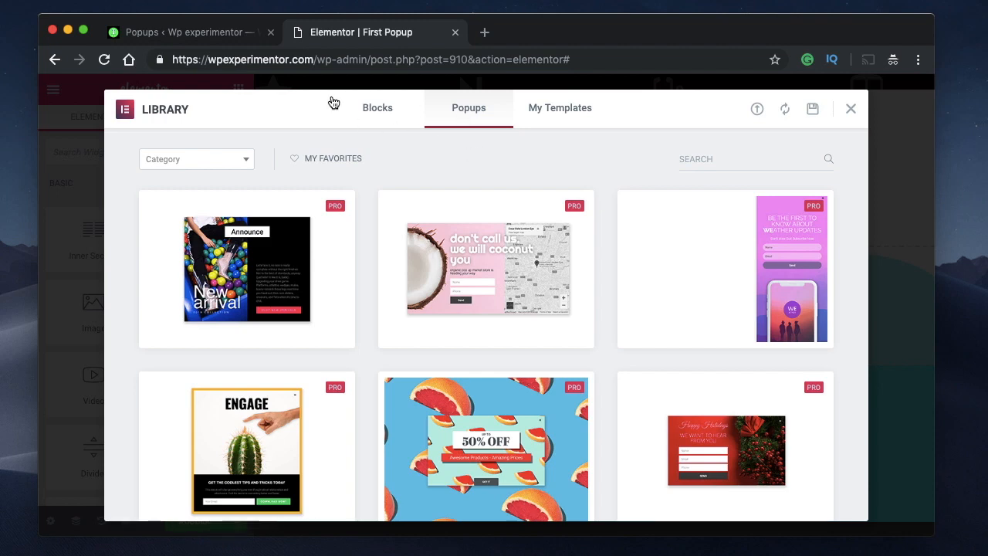
- Examine the Blocks, Popups and My Templates collections in the template library
left_click(377, 108)
scroll(397, 348, "down", 5)
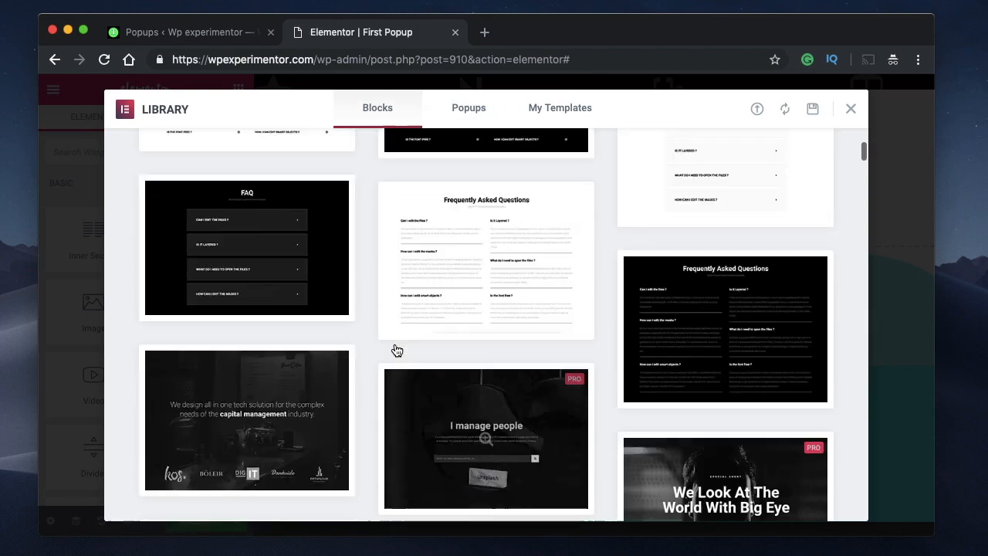
scroll(397, 348, "up", 5)
left_click(466, 110)
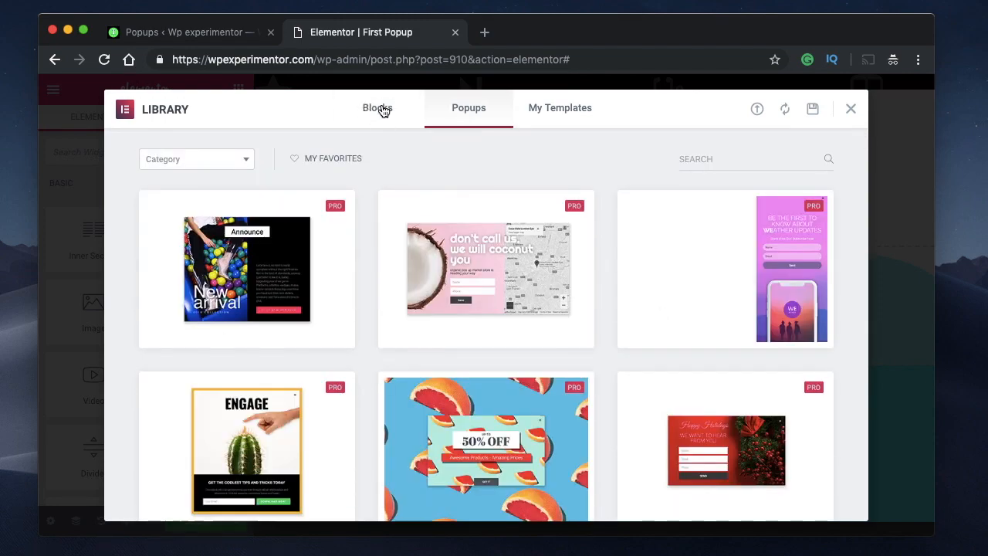
left_click(379, 113)
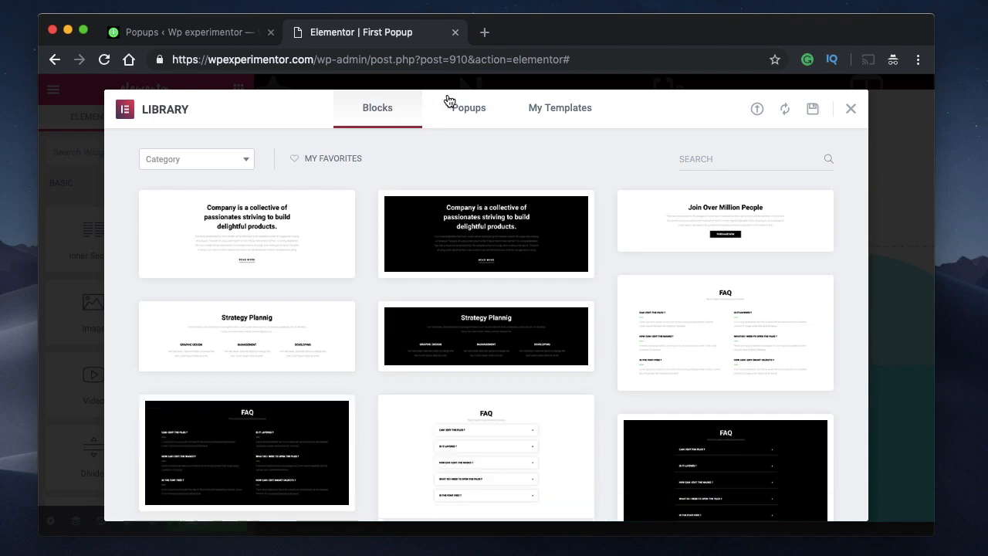
left_click(466, 108)
left_click(567, 118)
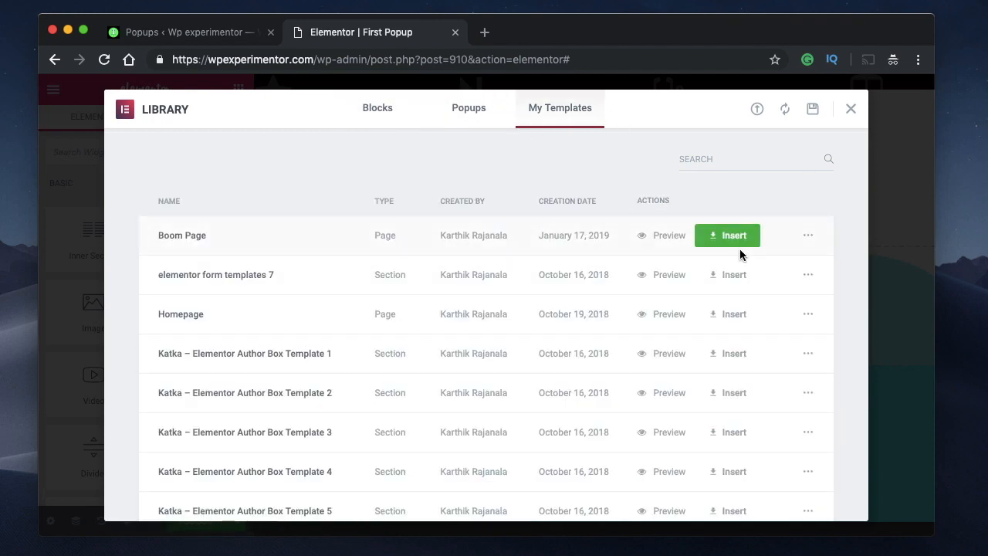
left_click(479, 109)
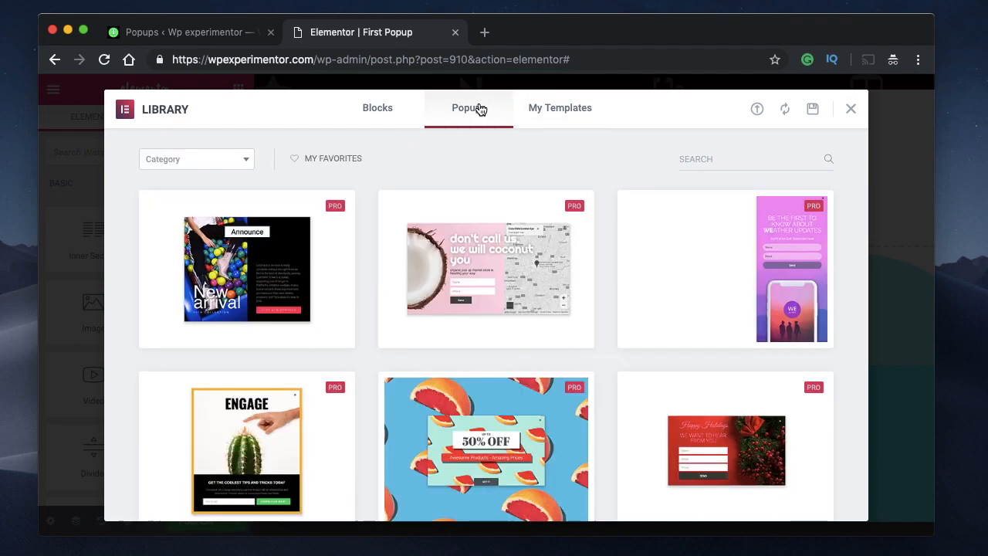
- Preview the popup template with the coconut, contact form and map, and close the library to work on the blank popup
left_click(482, 272)
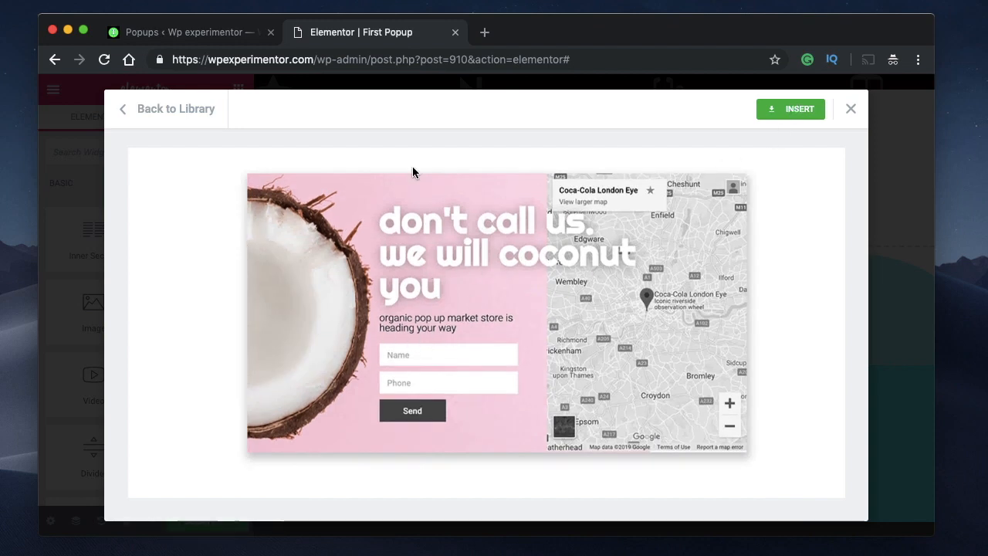
left_click(150, 112)
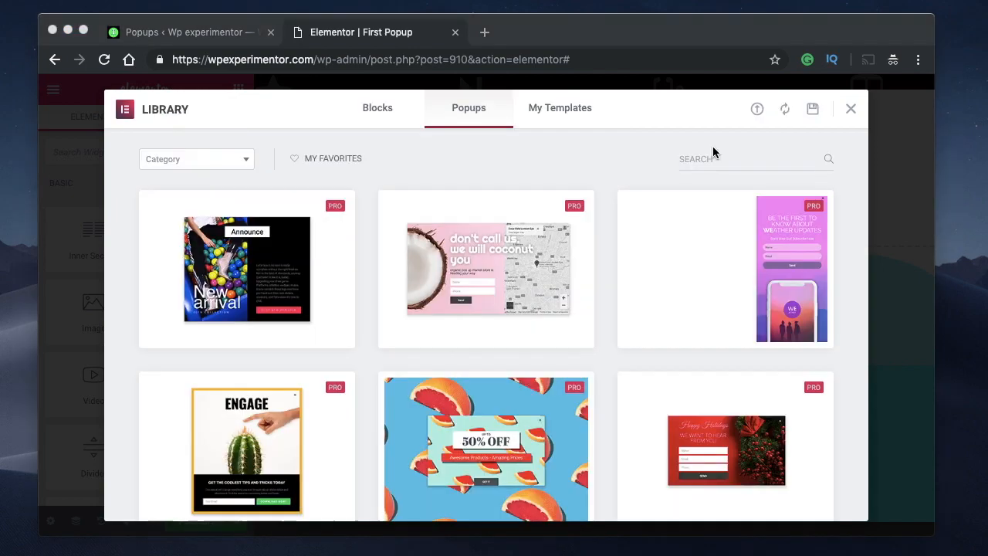
left_click(852, 110)
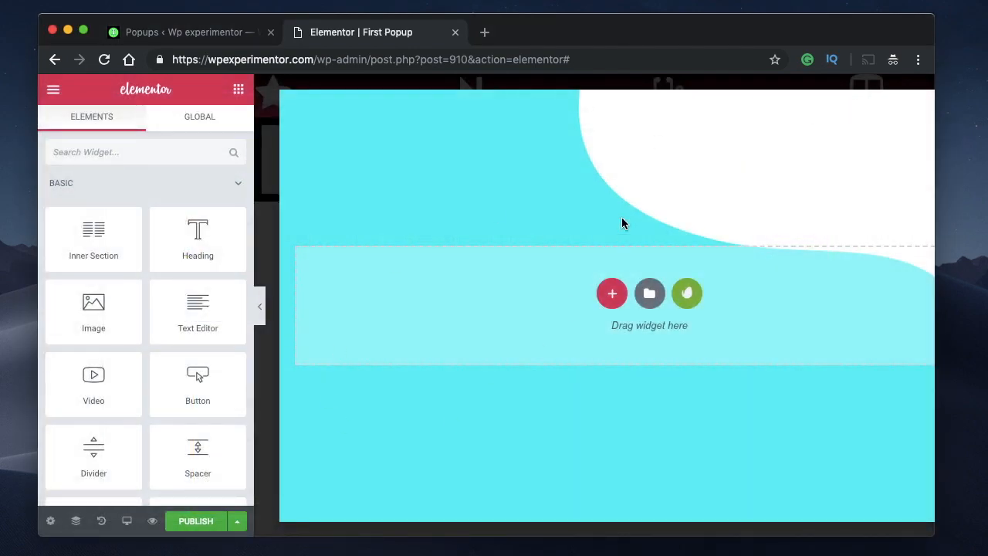
left_click(651, 299)
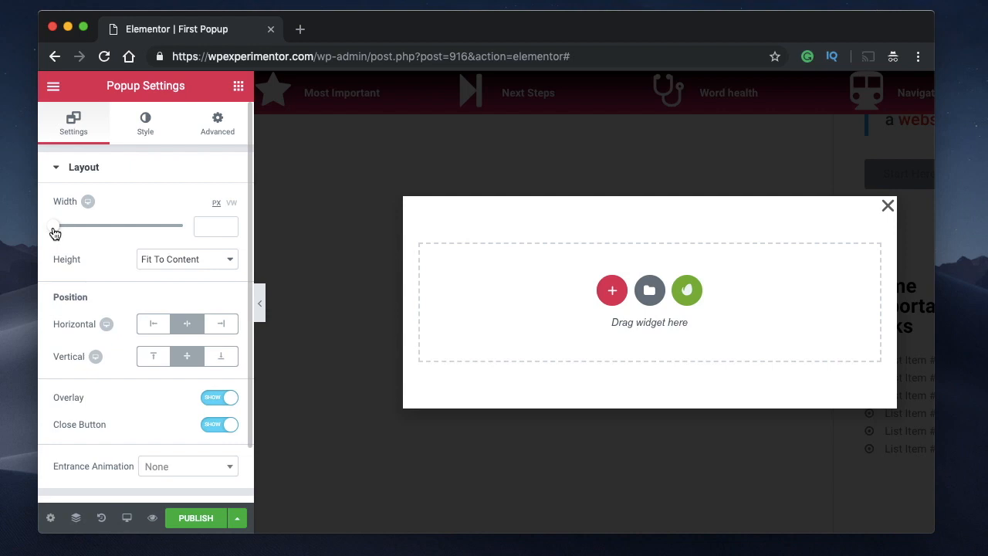
- Try a popup width of 518 px, and set the width to 40 VW instead
left_click_drag(55, 234, 114, 229)
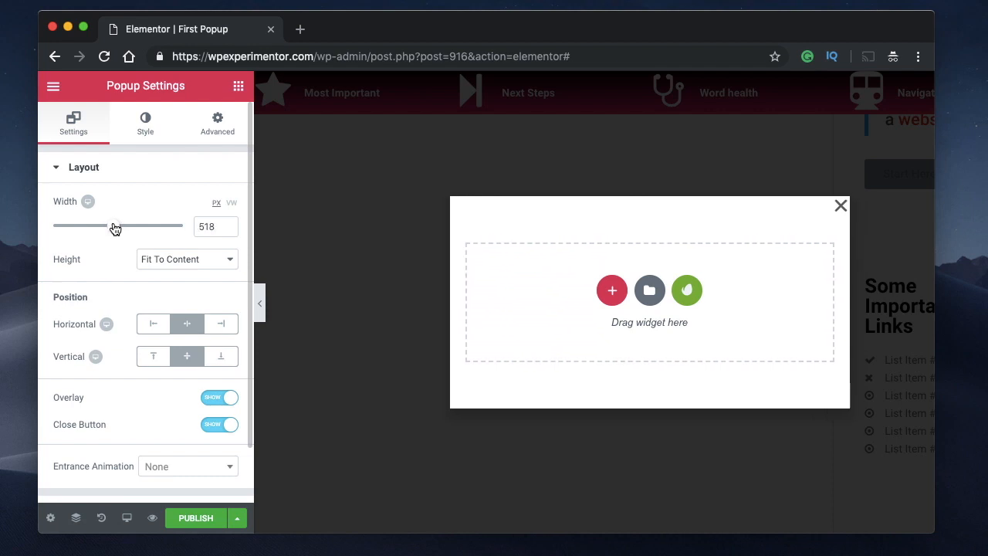
left_click(231, 203)
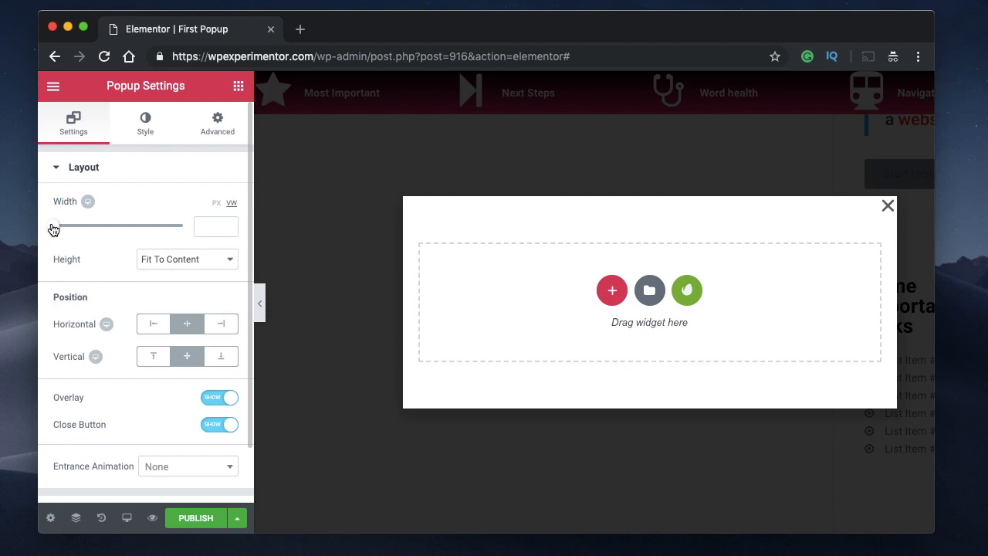
left_click_drag(53, 229, 105, 220)
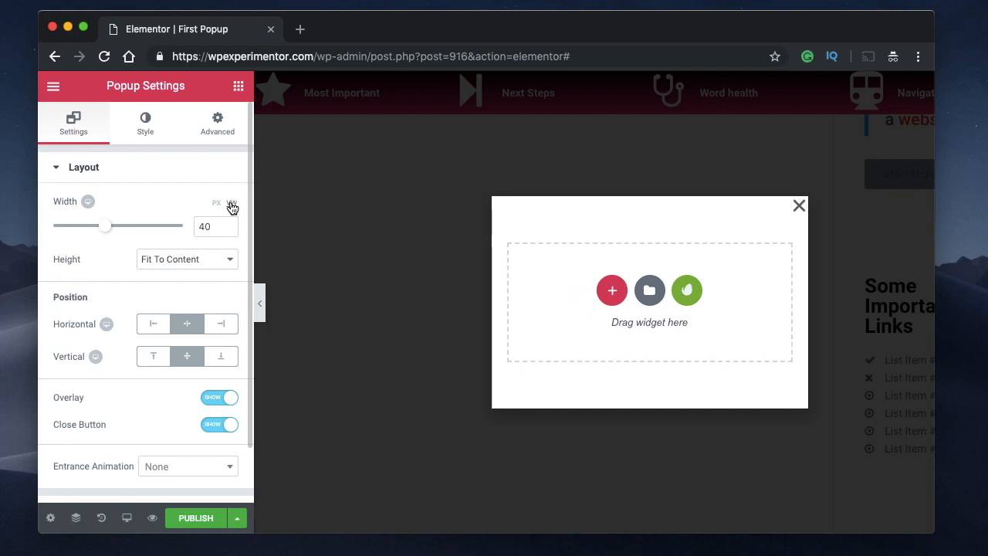
- Try the Fit To Screen height on the popup and restore the height to Fit To Content
left_click(193, 263)
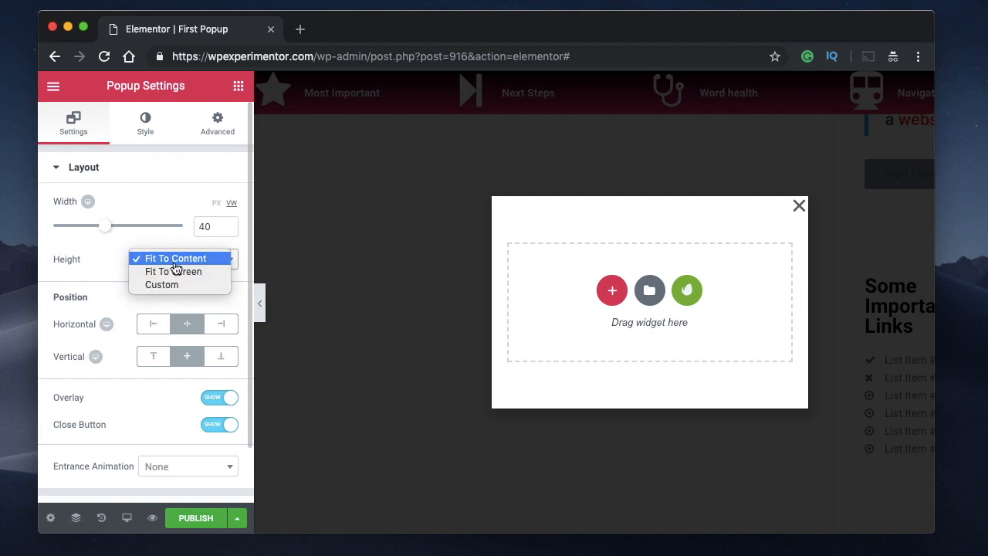
left_click(435, 266)
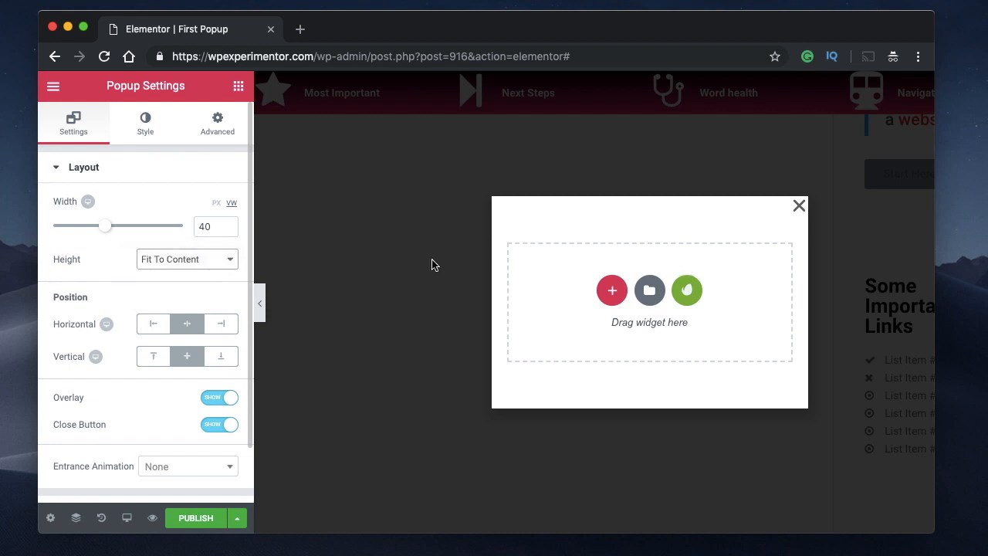
left_click(176, 263)
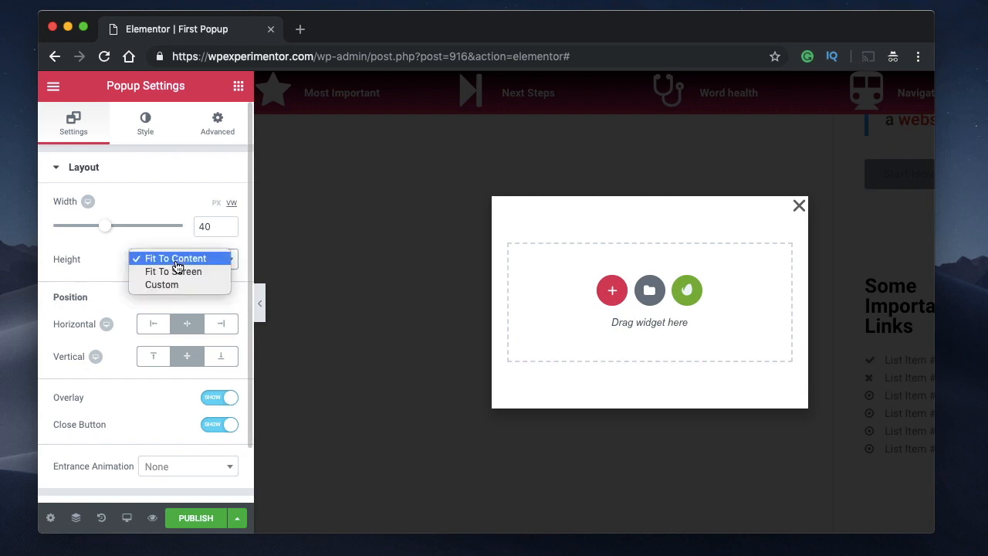
left_click(169, 273)
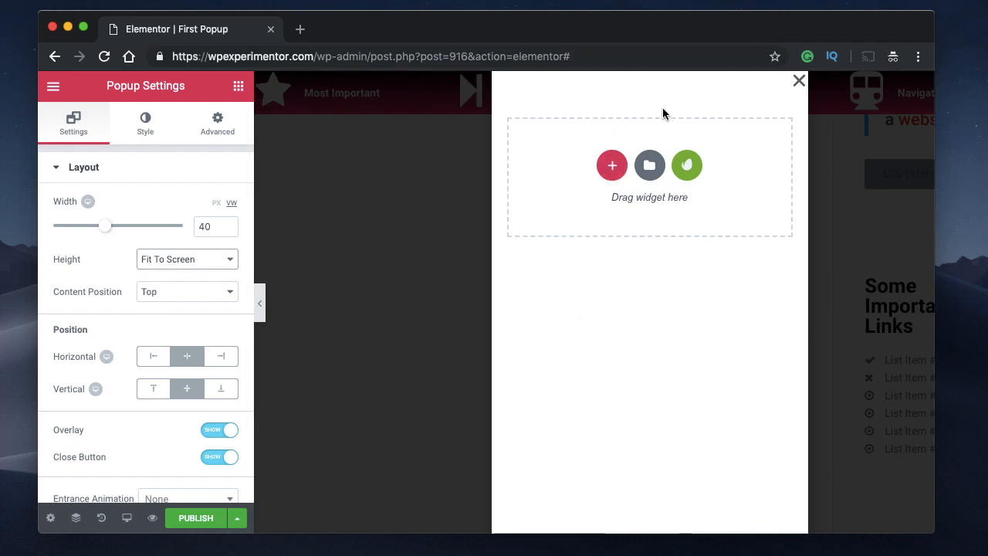
left_click(210, 262)
left_click(193, 244)
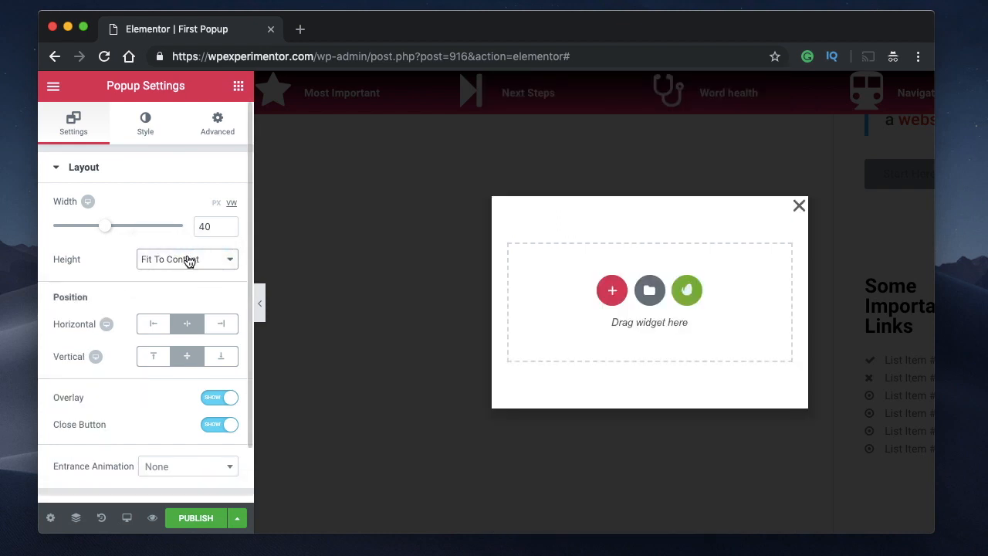
left_click(189, 261)
left_click(79, 297)
- Try the Left and Right horizontal positions for the popup and return it to the center
left_click(150, 325)
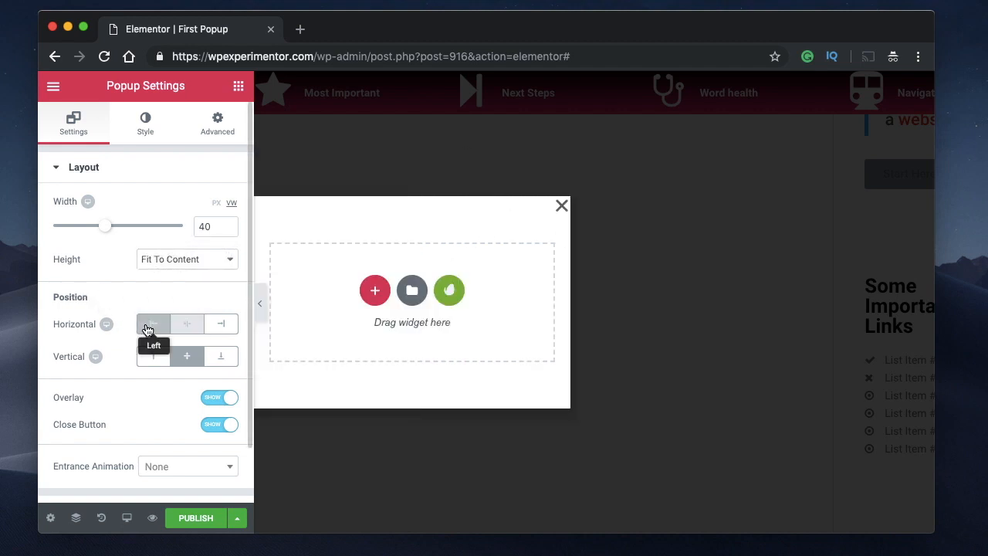
left_click(226, 328)
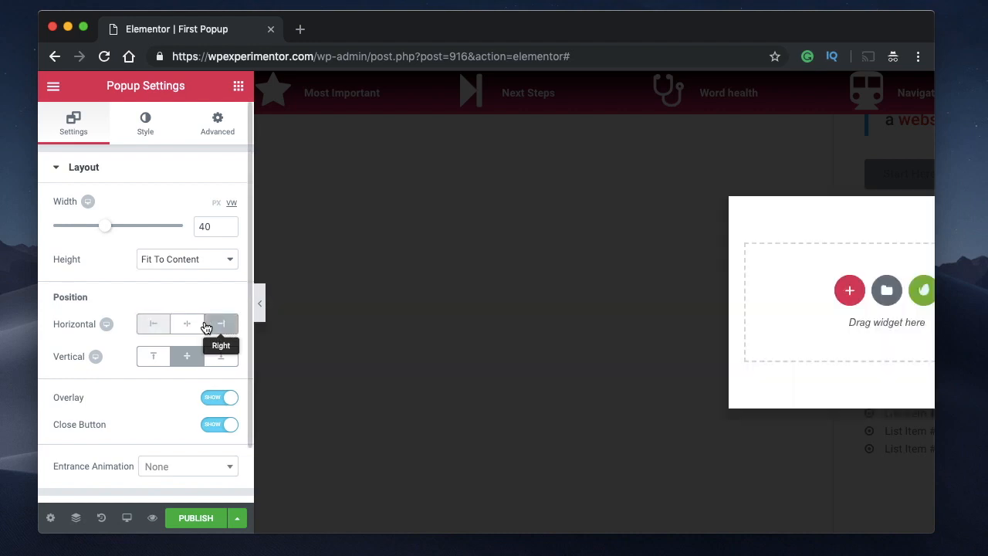
left_click(190, 325)
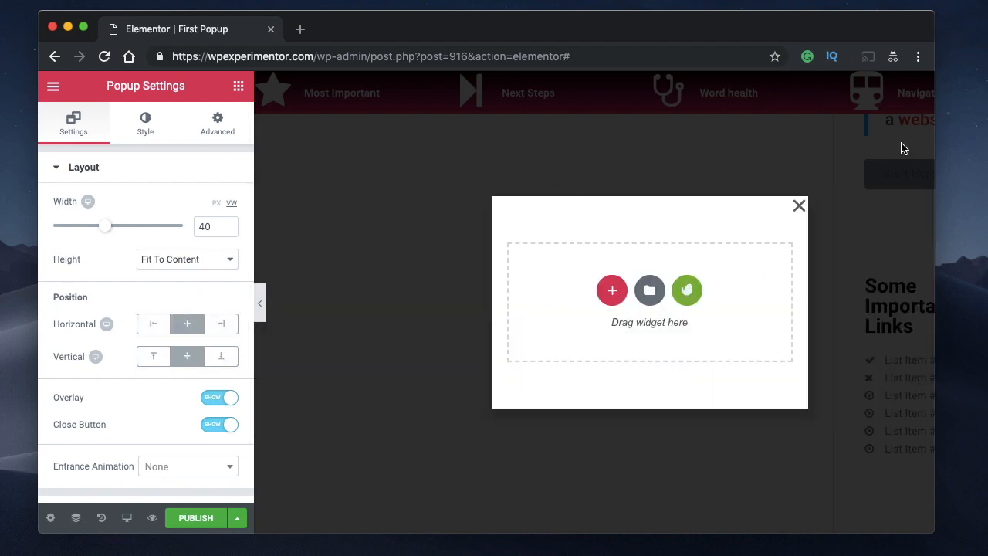
- Try the Bottom and Top vertical positions for the popup and return it to the middle
left_click(221, 358)
left_click(187, 356)
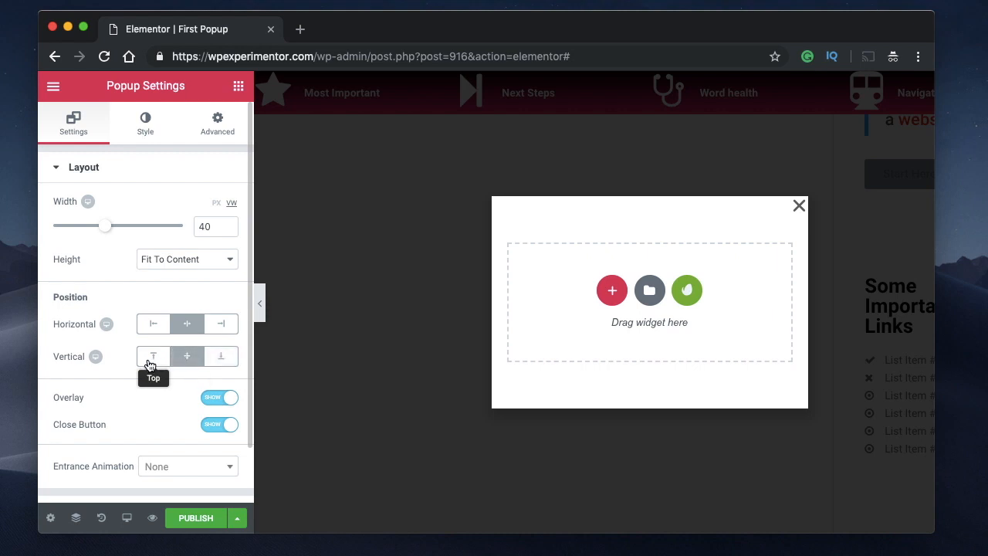
left_click(152, 357)
left_click(186, 356)
- Try hiding the popup's overlay and its close button, and set both back to Show
scroll(107, 408, "down", 1)
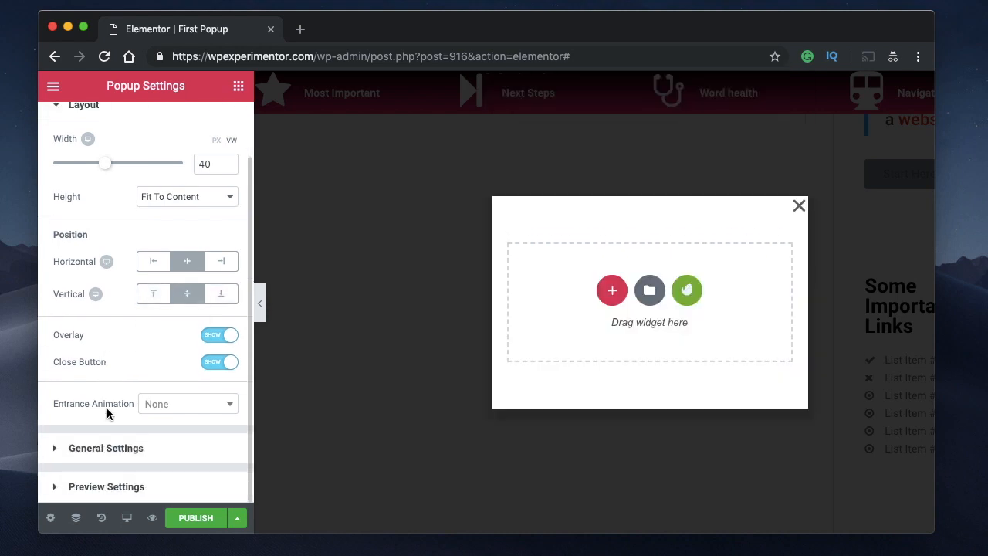
left_click(219, 338)
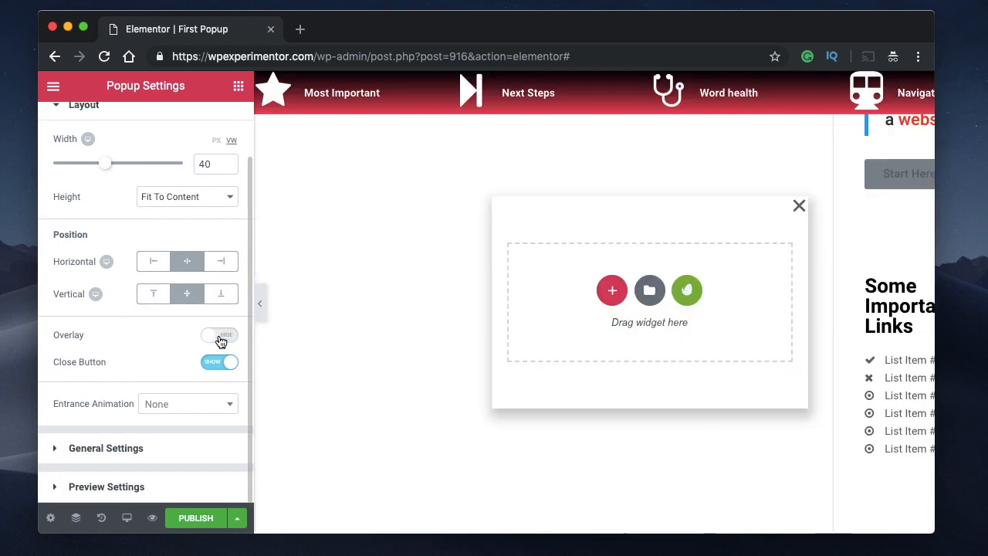
left_click(220, 338)
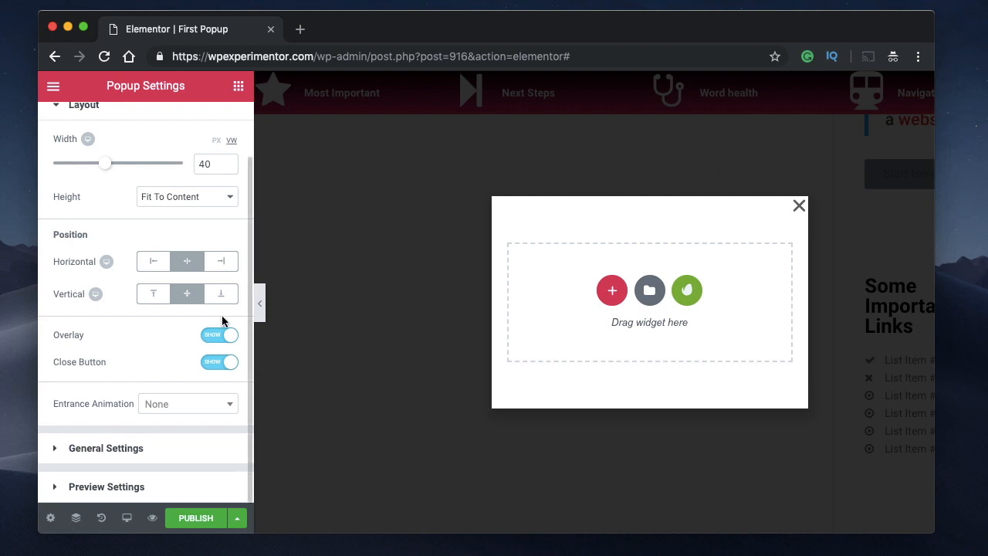
left_click(224, 336)
left_click(223, 337)
left_click(219, 364)
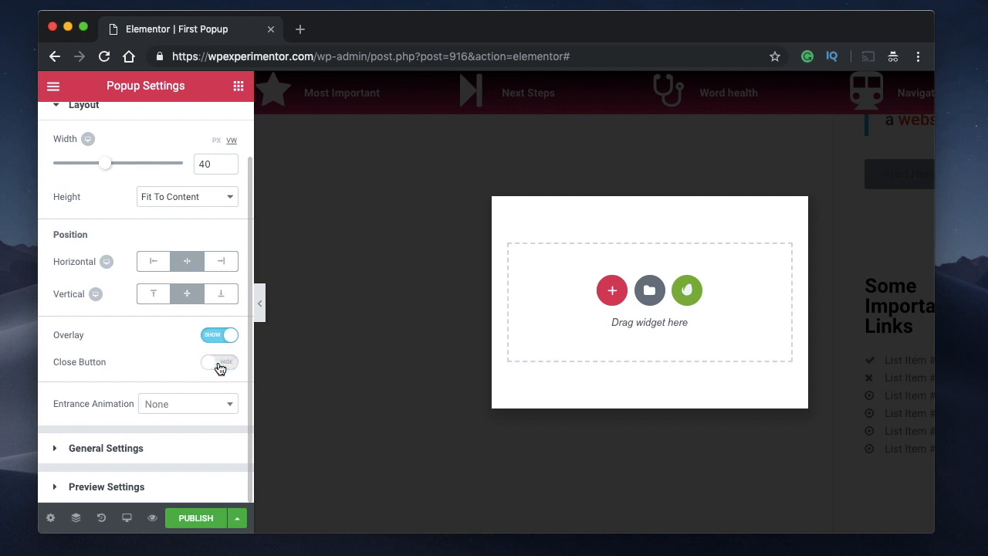
left_click(220, 369)
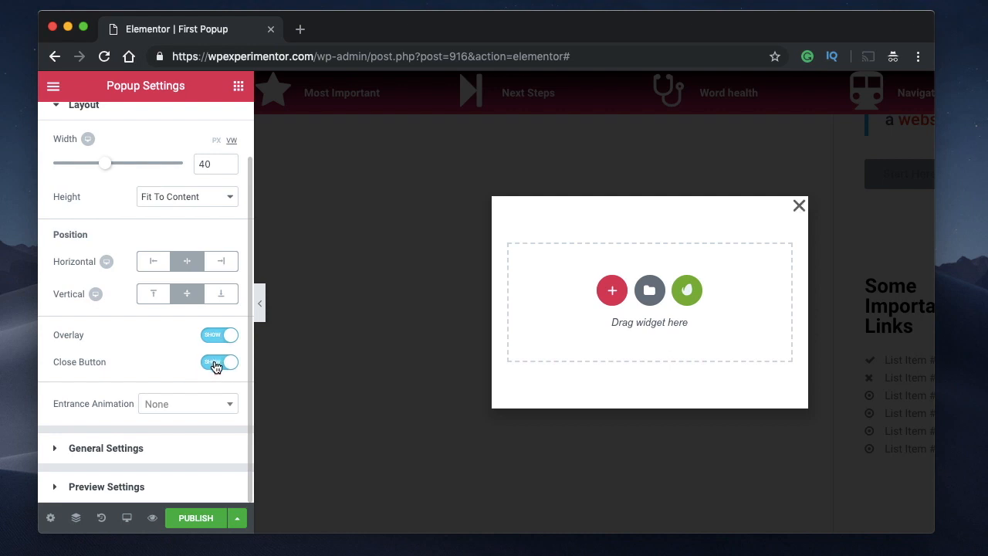
- Try the Fade In, Fade In Down, Fade In Right and Fade In Up entrance animations on the popup
left_click(192, 419)
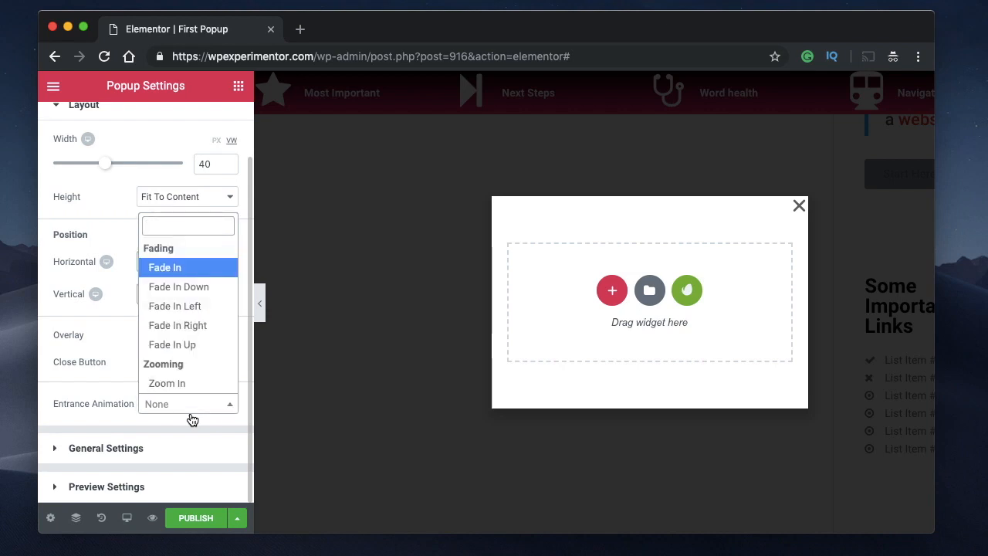
left_click(185, 270)
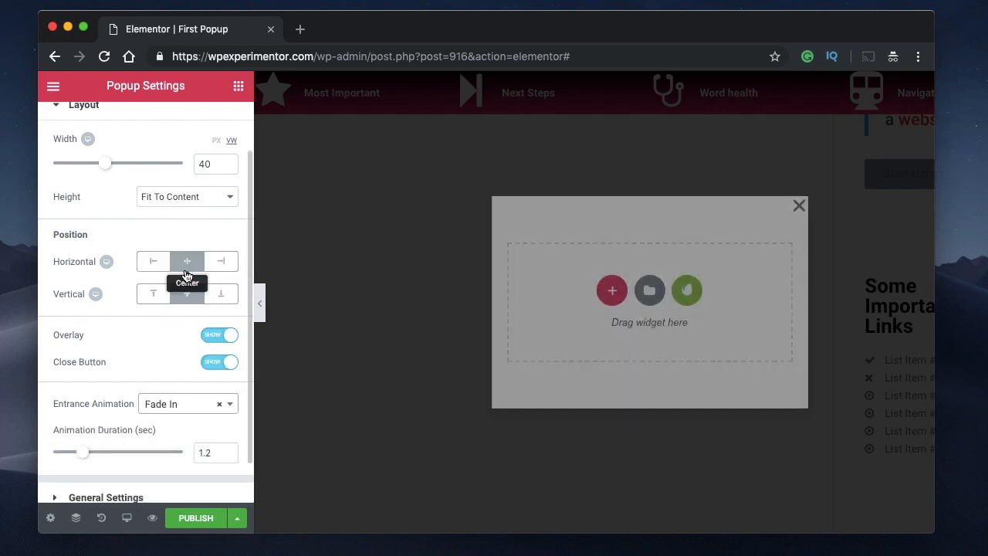
left_click(192, 407)
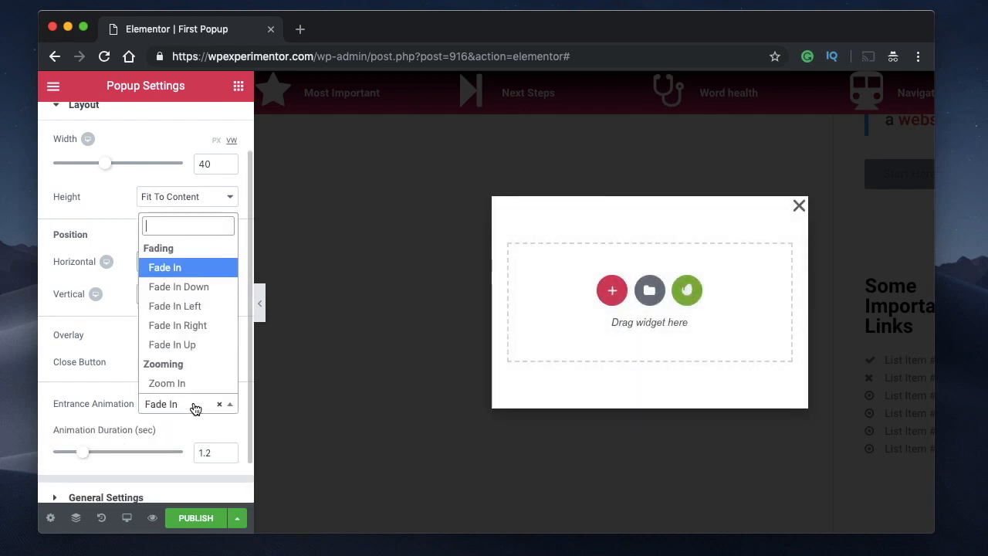
left_click(192, 286)
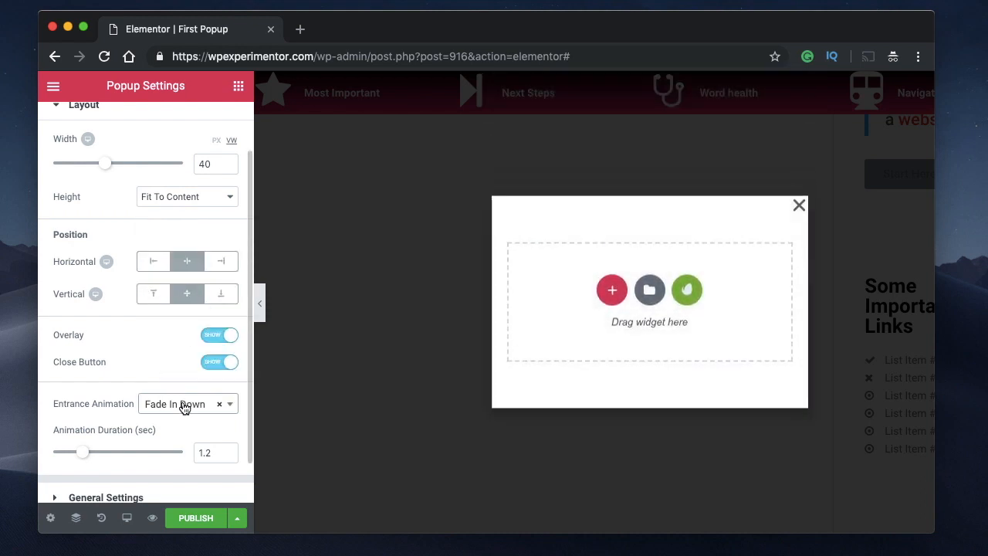
left_click(198, 412)
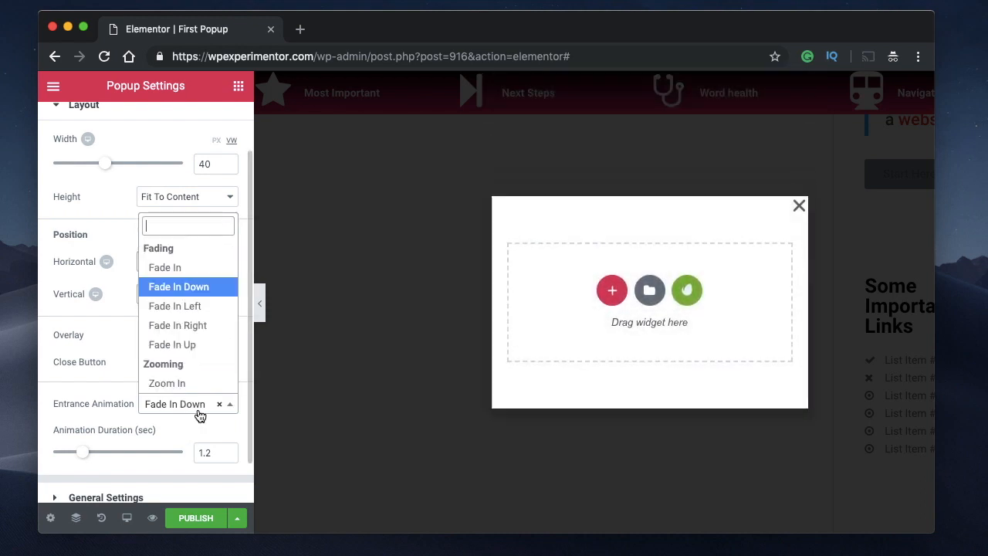
left_click(200, 326)
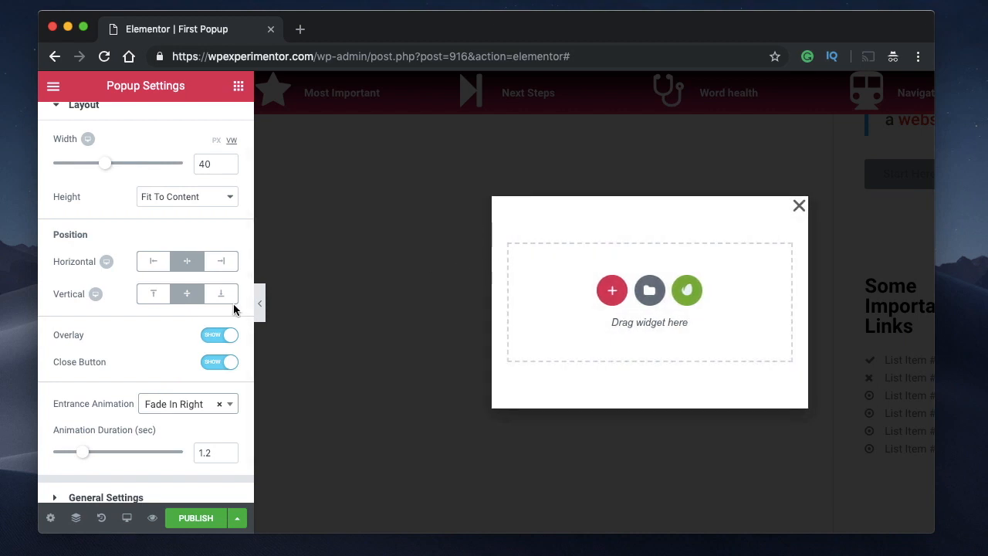
left_click(209, 409)
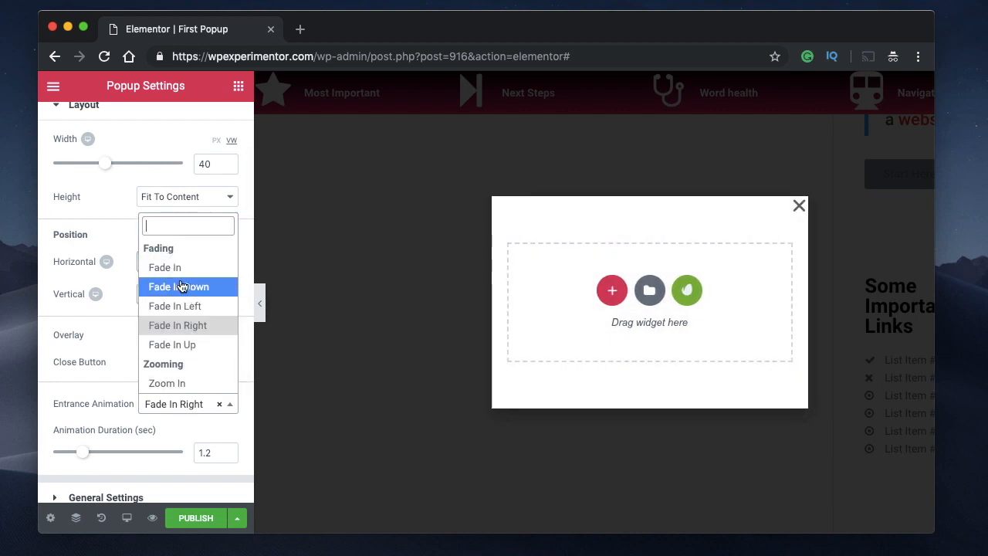
left_click(188, 344)
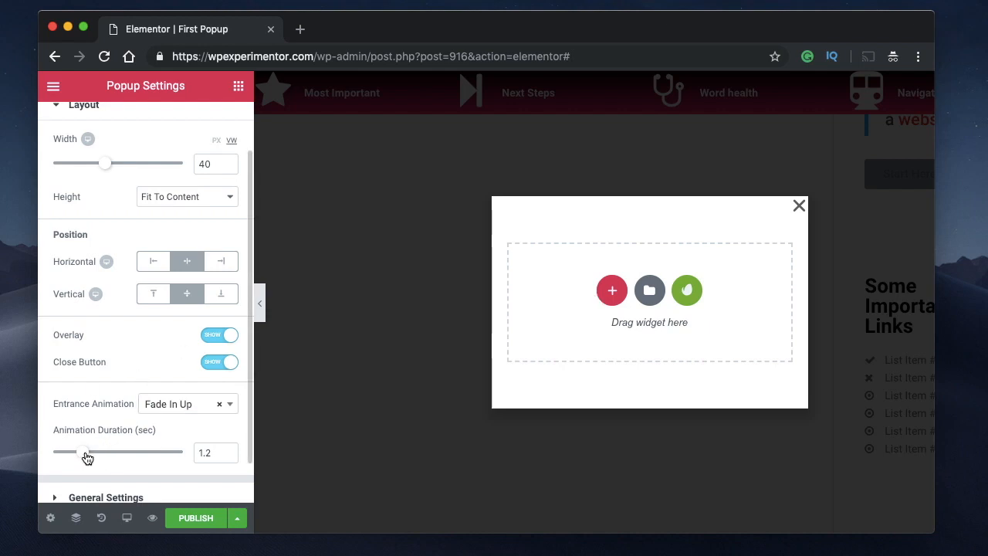
- Set the popup's animation duration to 2 seconds and its entrance animation to Fade In Right
left_click_drag(86, 454, 104, 454)
left_click(192, 406)
left_click(195, 323)
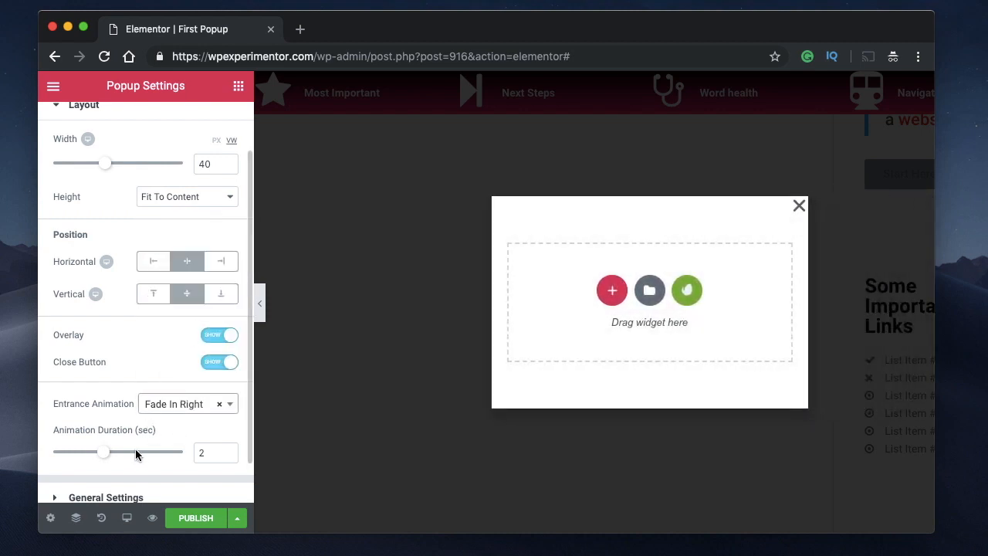
- Review the popup's title and its available status options in the General Settings, leaving Draft selected
scroll(135, 454, "down", 2)
left_click(139, 446)
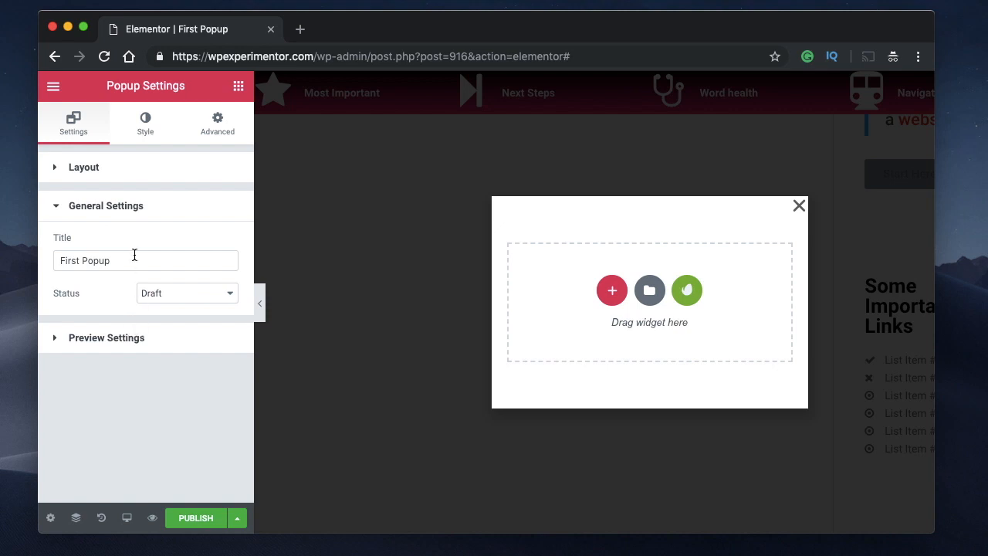
left_click(186, 292)
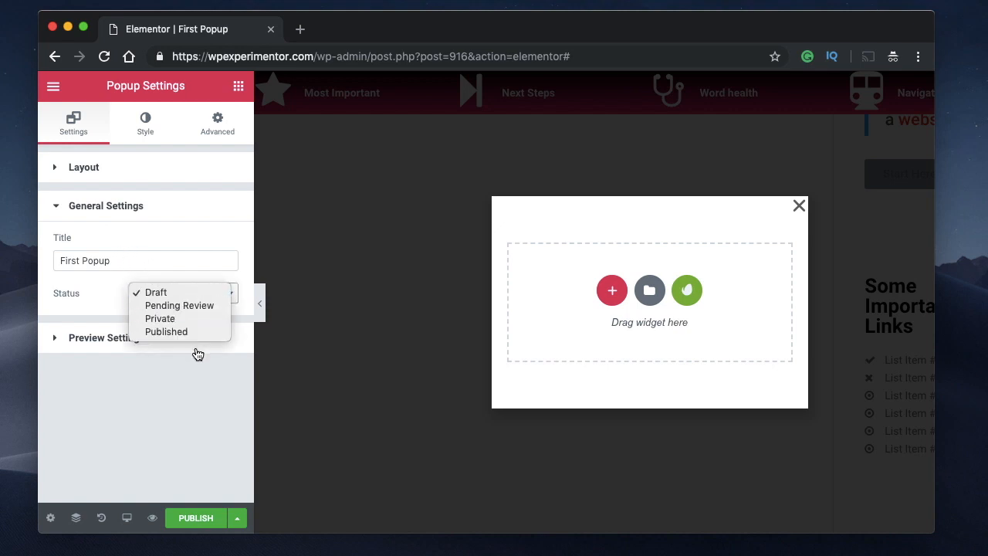
left_click(161, 217)
left_click(161, 218)
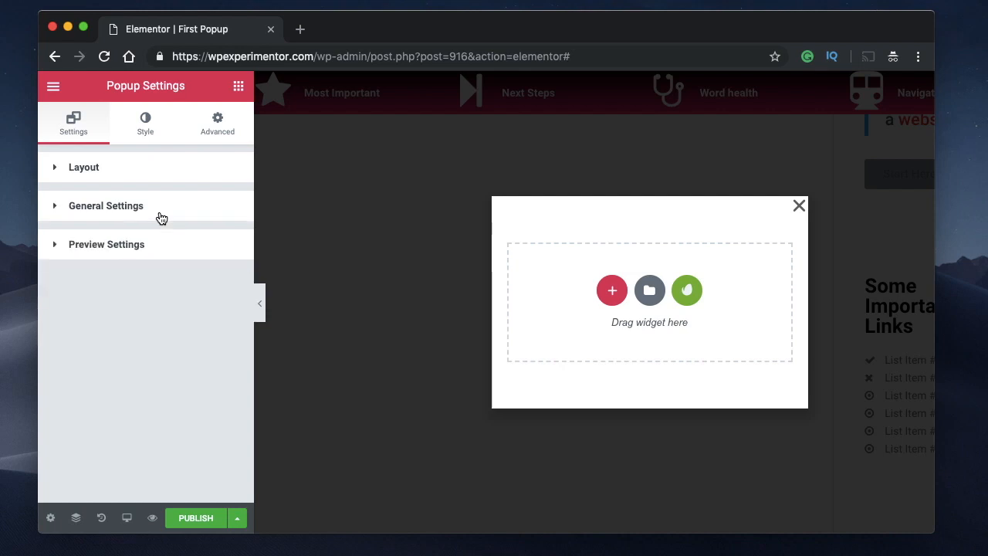
- Examine the archive and single content types offered for previewing the popup's dynamic content without selecting one
left_click(133, 248)
left_click(139, 307)
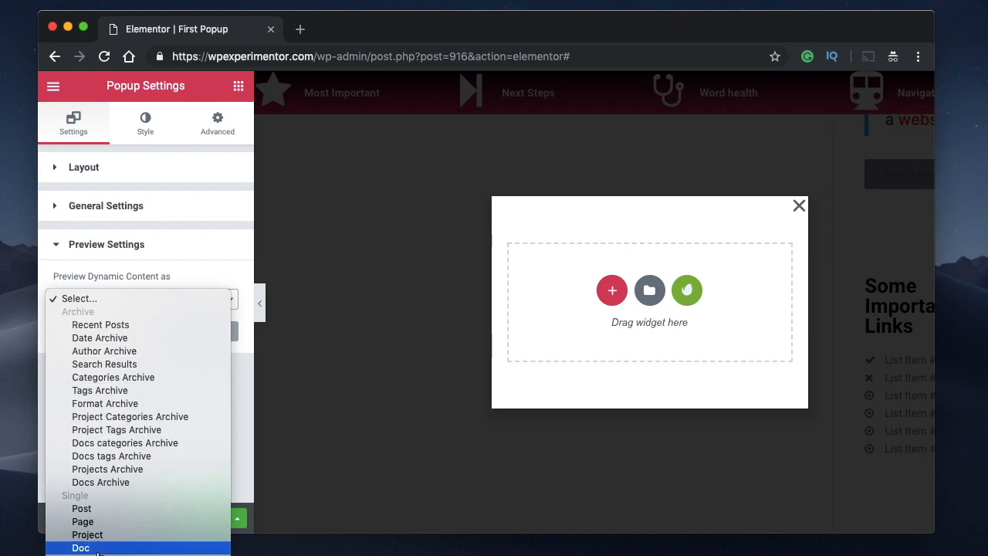
left_click(206, 249)
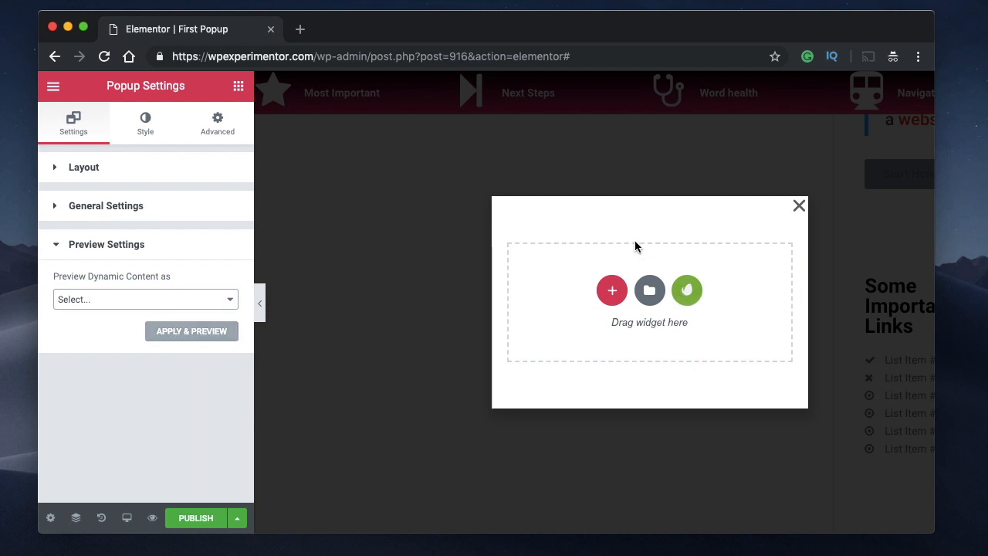
left_click(183, 299)
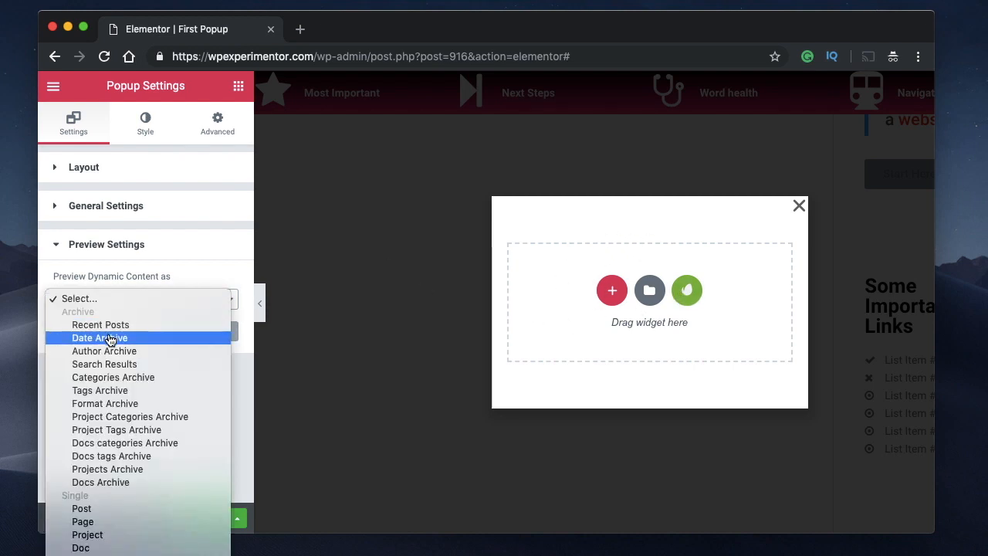
left_click(167, 277)
left_click(94, 246)
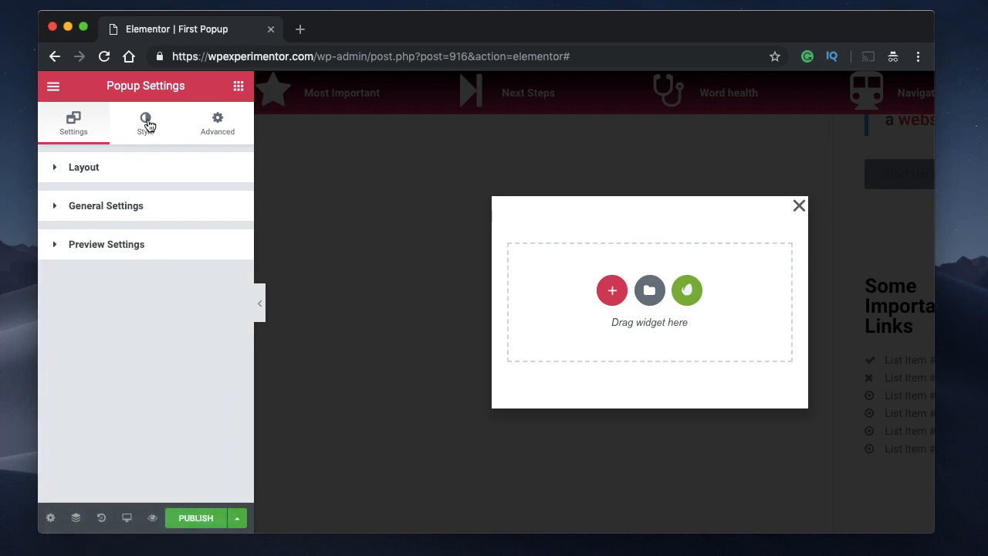
- Try a classic teal background (#41aab9) in the popup's style settings, and clear both the color and background type
left_click(146, 133)
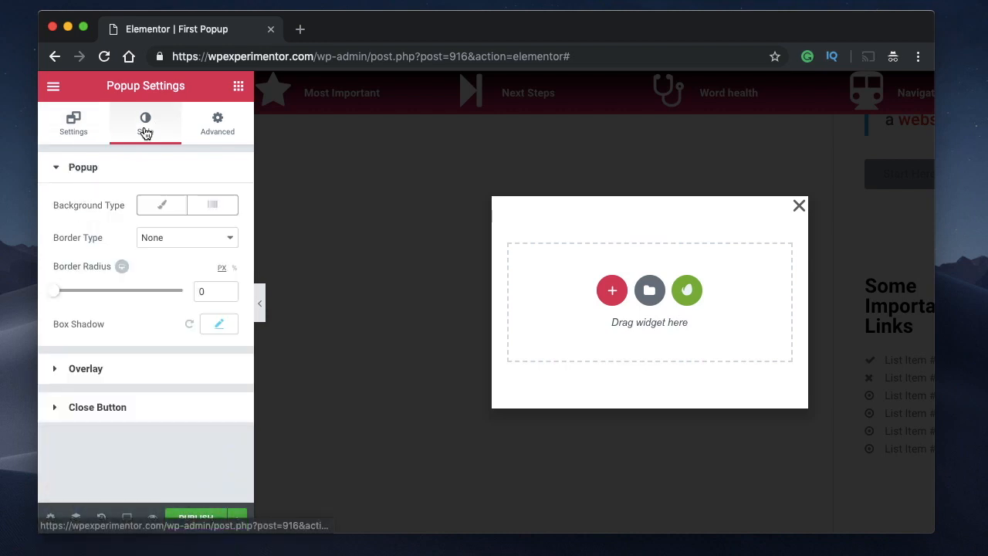
left_click(172, 210)
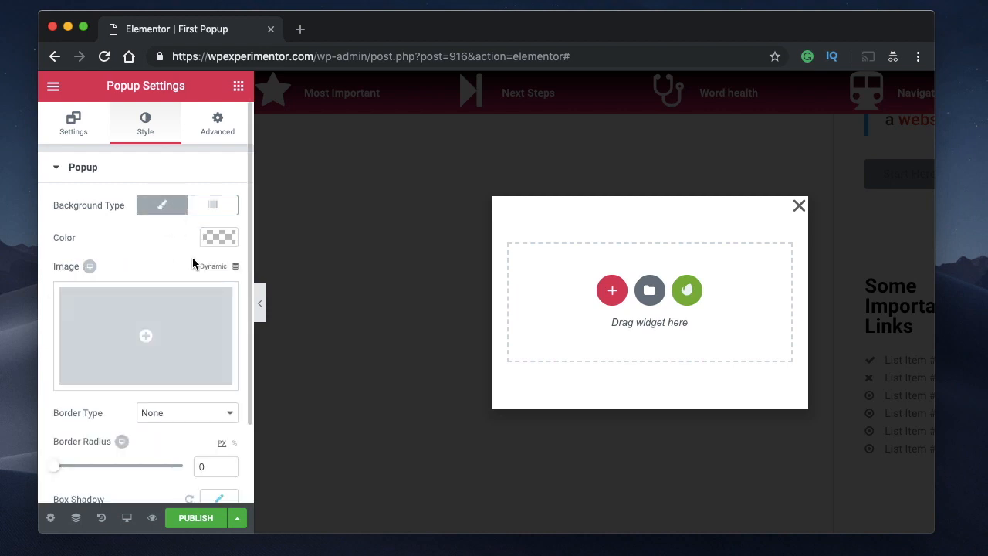
left_click(217, 239)
left_click(133, 408)
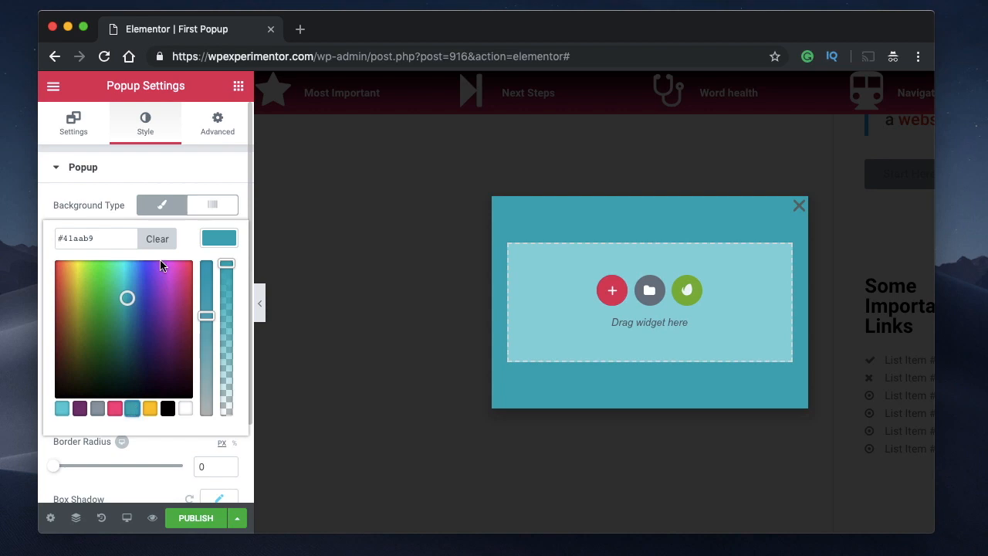
left_click(161, 239)
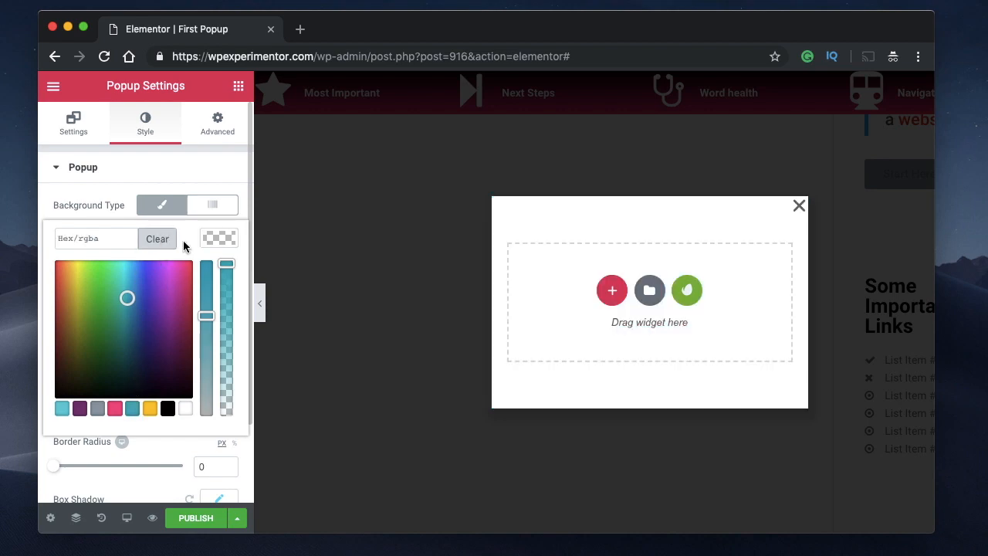
left_click(166, 210)
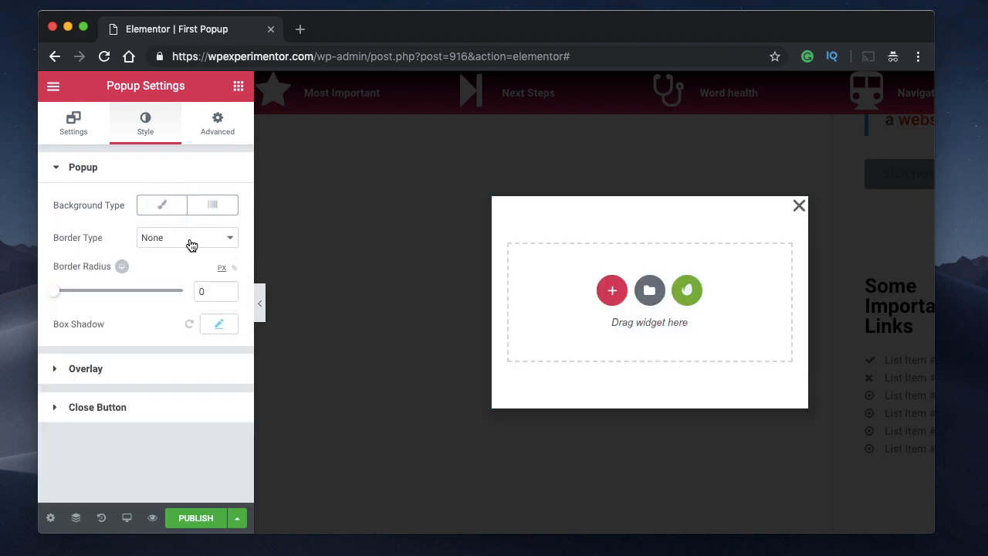
- Give the popup a solid border with a width of 2 on all sides
left_click(189, 239)
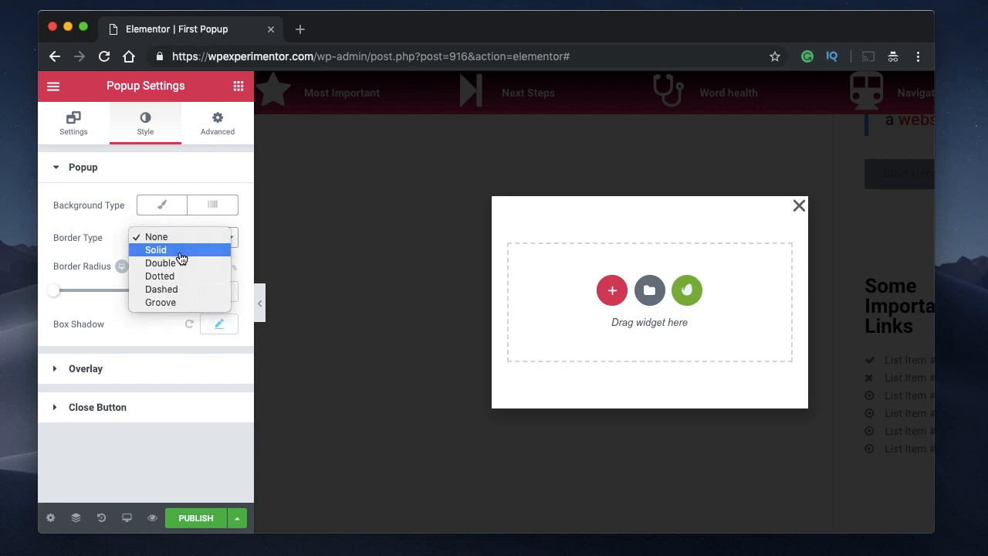
left_click(181, 253)
left_click(70, 288)
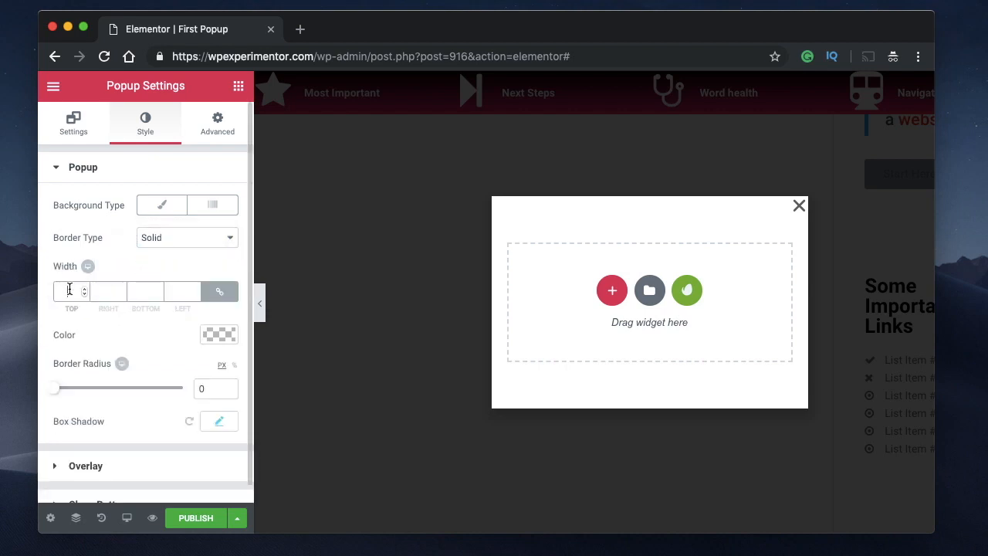
type("2")
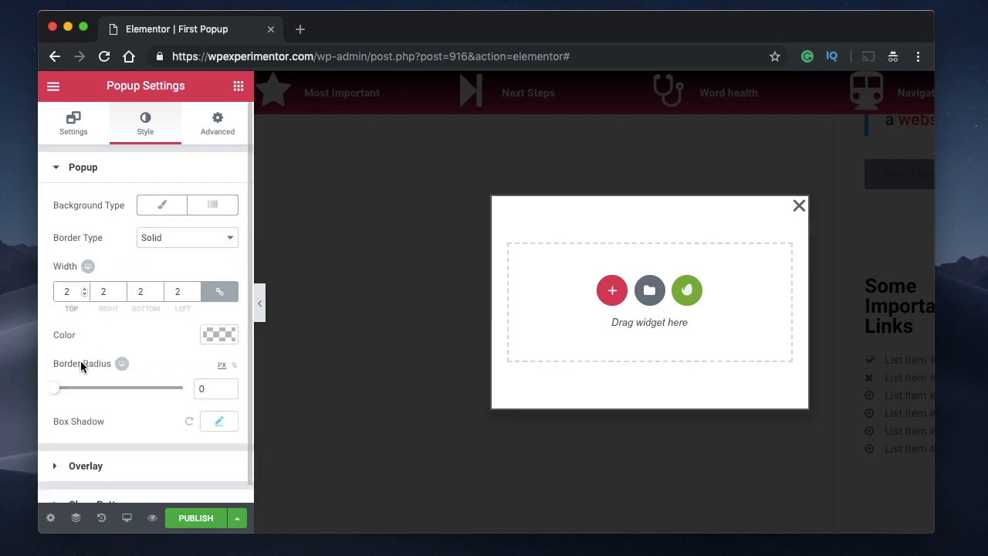
- Color the popup's border pink (#f12184) and set its border radius to 31 px
left_click(220, 334)
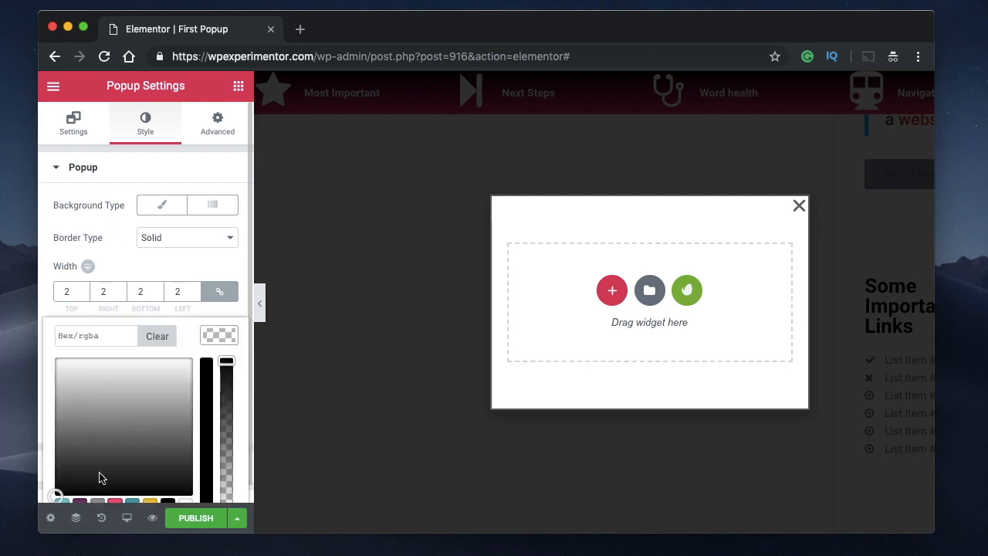
left_click(114, 503)
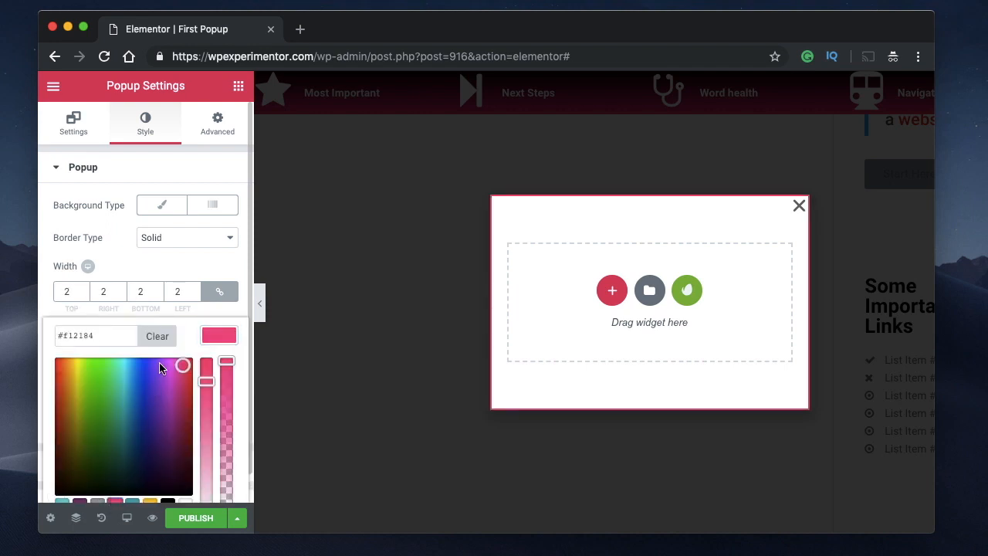
left_click(211, 337)
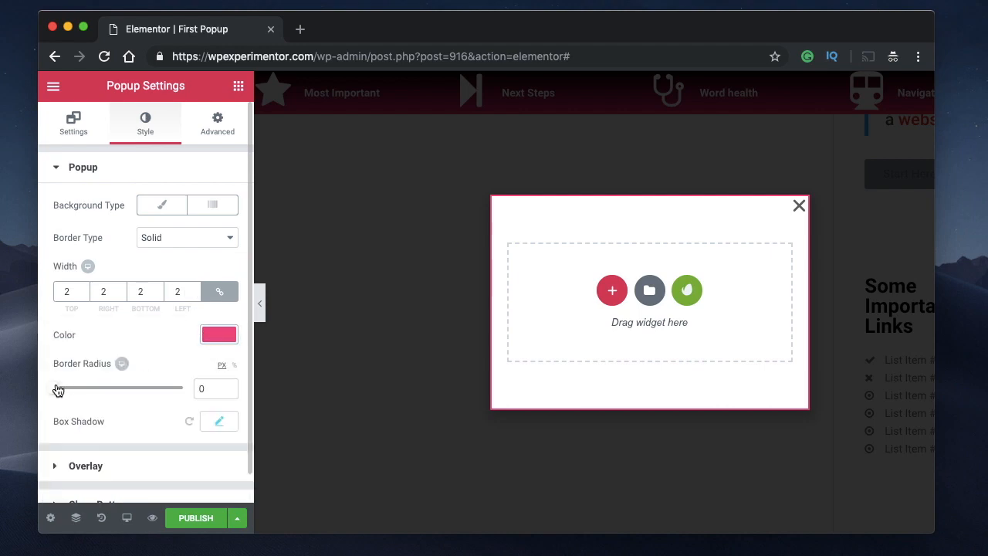
left_click_drag(57, 388, 78, 390)
- Try a yellow color for the popup's overlay and restore the default overlay color
scroll(70, 370, "down", 1)
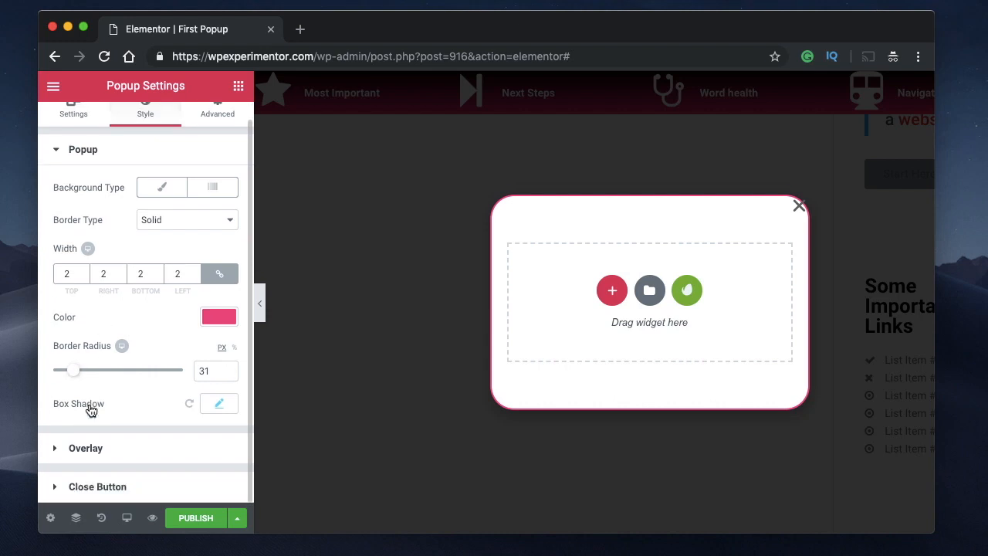
left_click(115, 458)
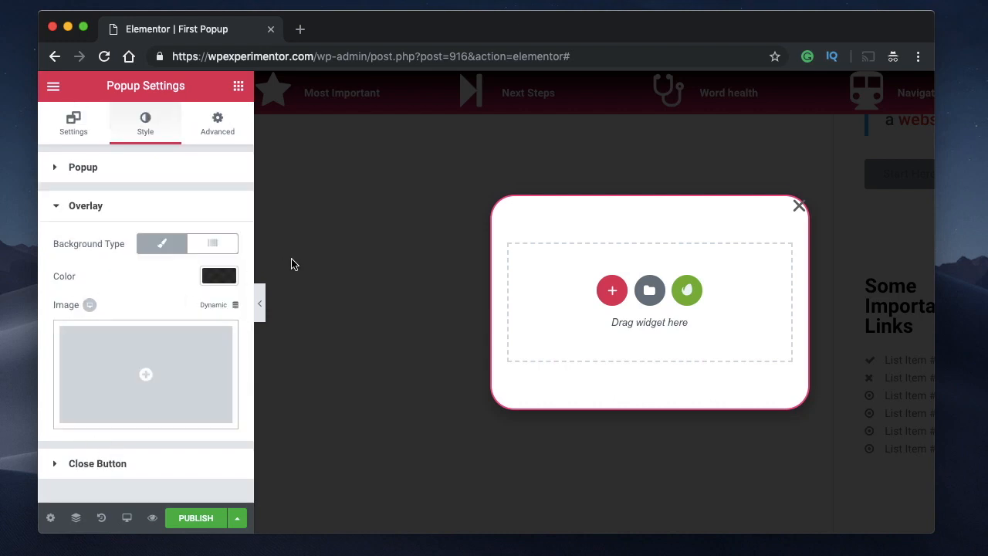
left_click(219, 277)
left_click(149, 448)
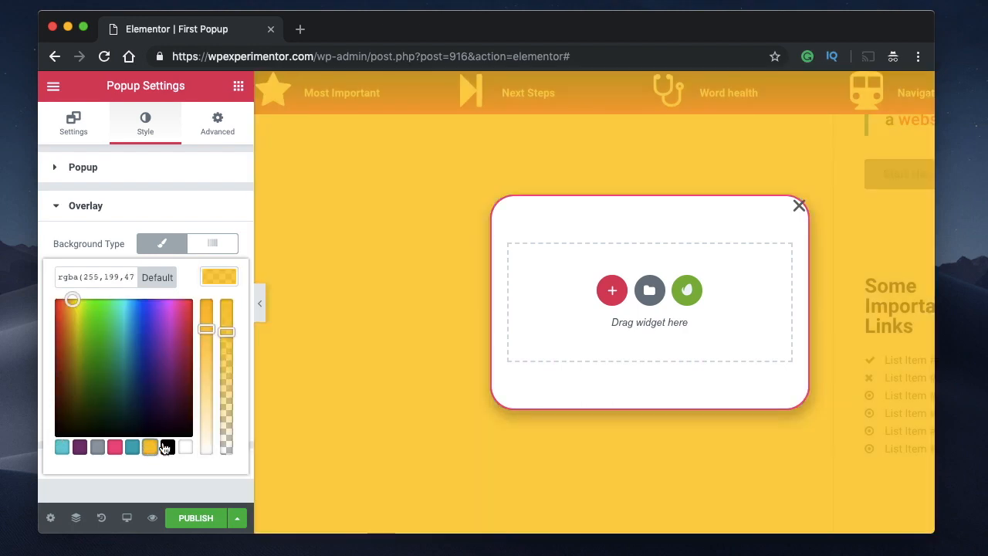
left_click(157, 277)
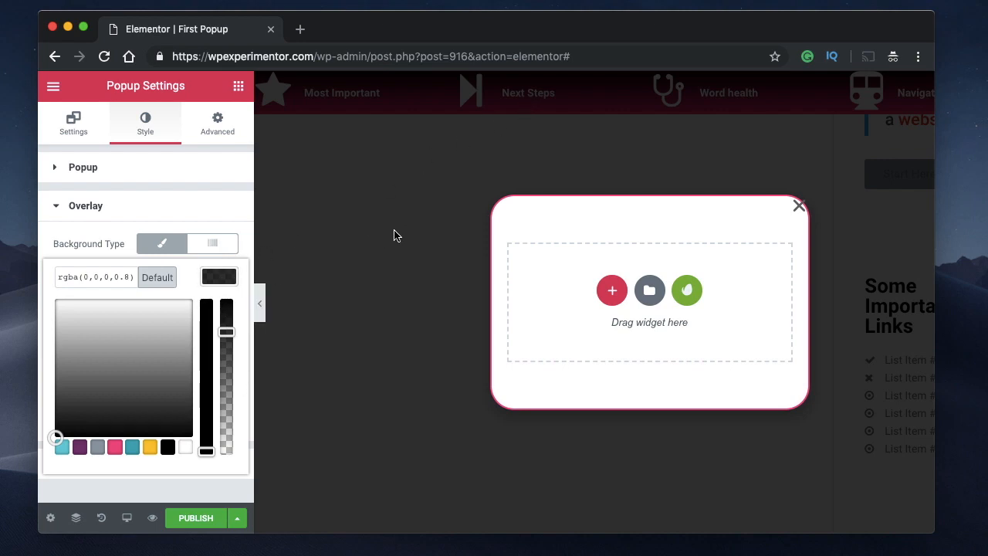
left_click(166, 246)
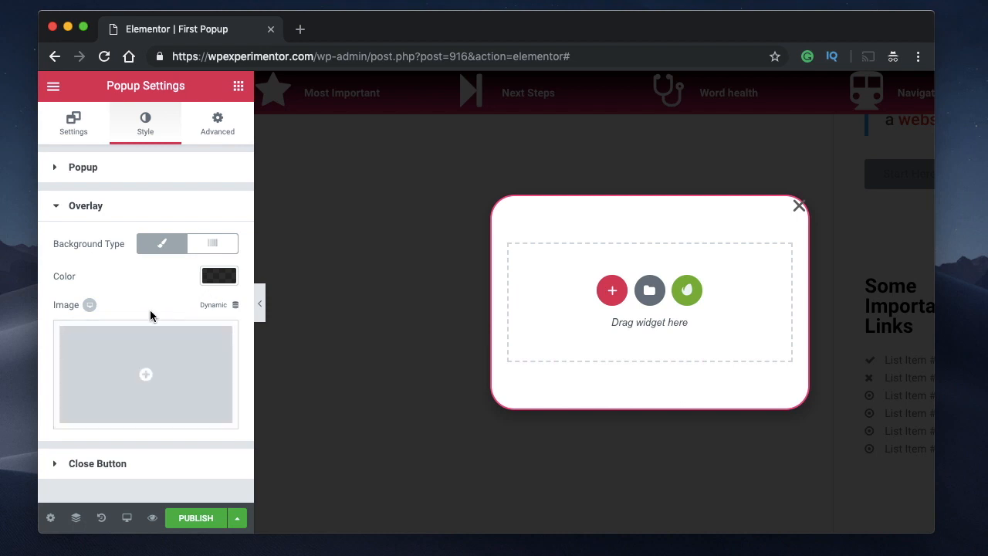
- Keep the close button's position at Inside and set its vertical position to 8.3%
left_click(117, 467)
scroll(121, 357, "down", 2)
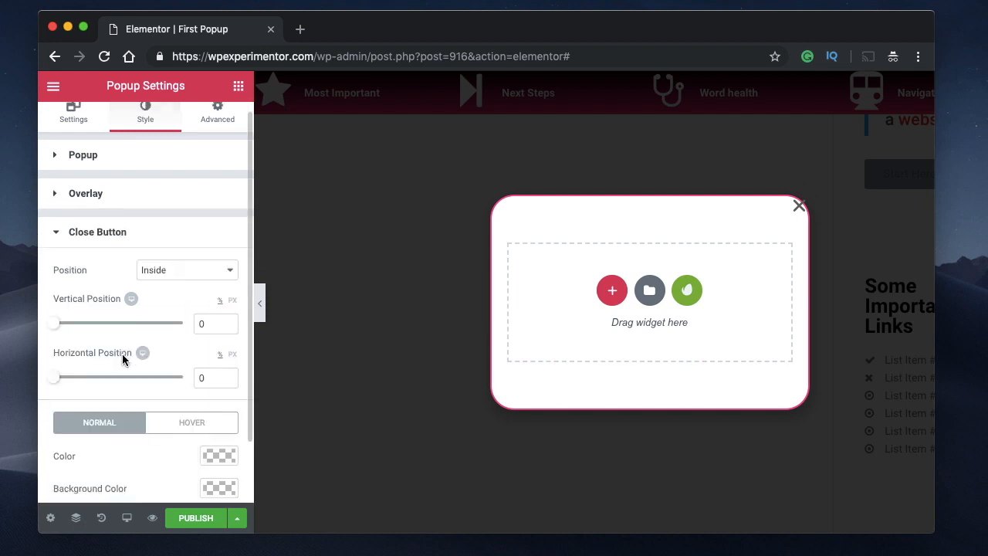
left_click(196, 198)
left_click(196, 199)
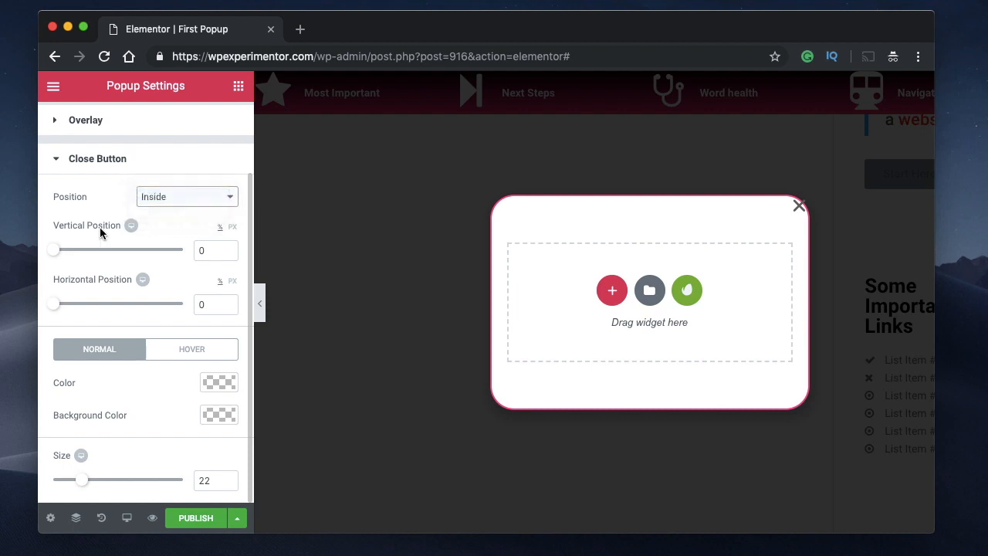
left_click_drag(55, 250, 64, 250)
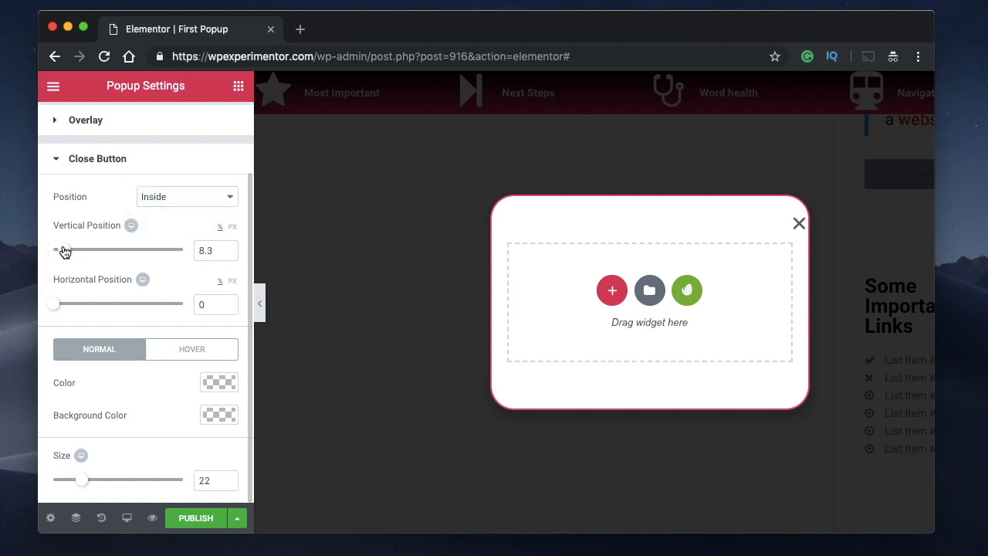
- Set the close button's horizontal position to 4.2% and its vertical position to 4.7%, keeping it at Inside
left_click_drag(55, 307, 60, 307)
left_click_drag(66, 252, 62, 253)
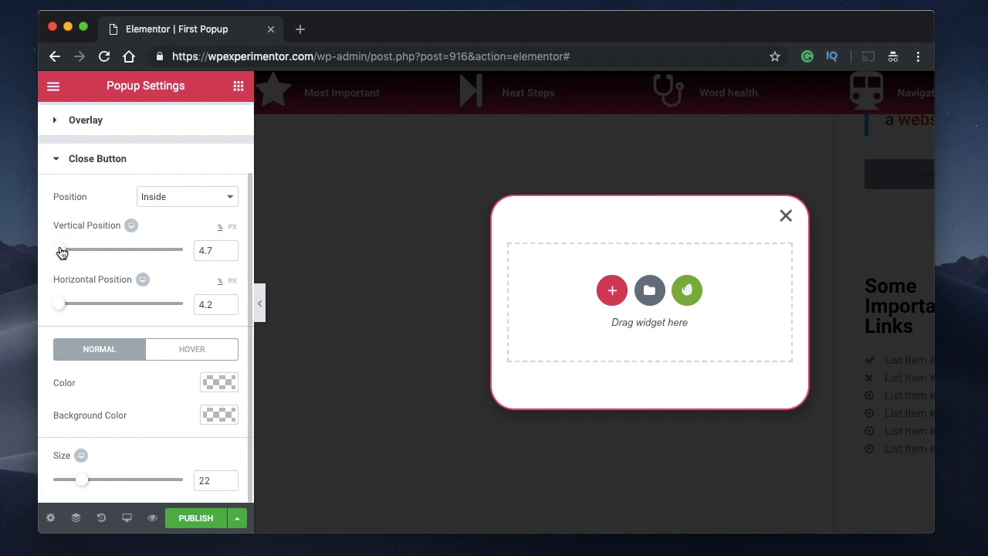
left_click(228, 198)
left_click(207, 165)
scroll(167, 237, "up", 3)
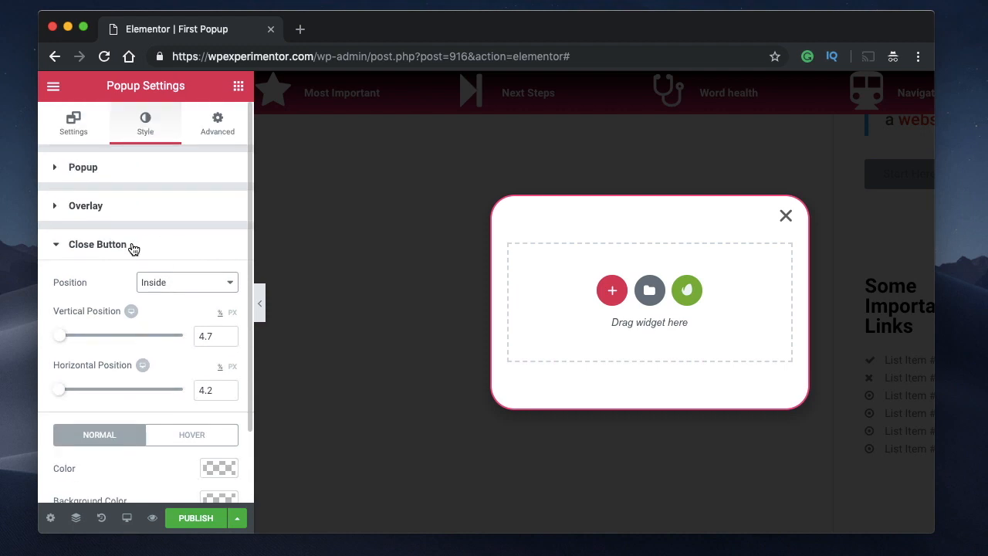
left_click(134, 244)
- Turn on Prevent Closing on Overlay in the popup's advanced settings, leaving both close timing values empty
left_click(219, 120)
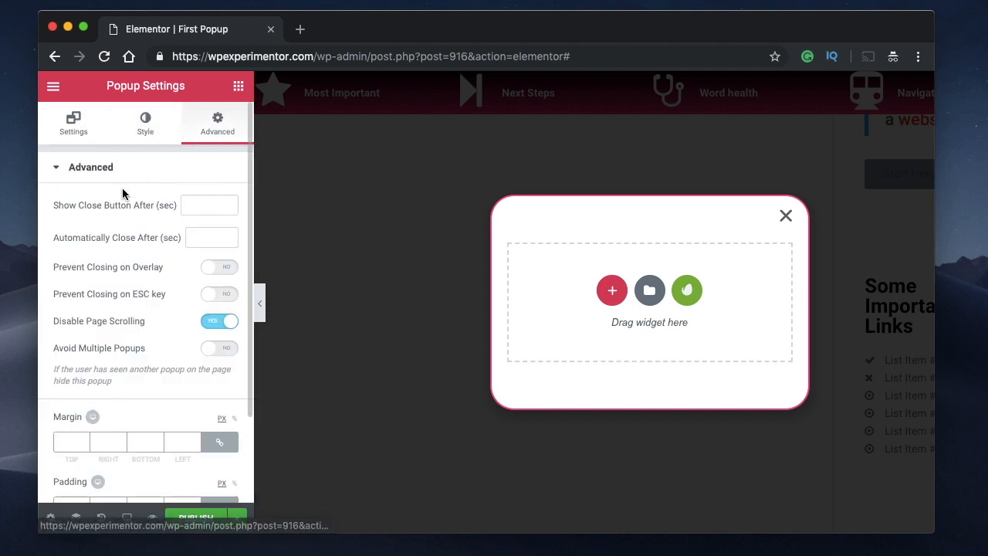
left_click(200, 206)
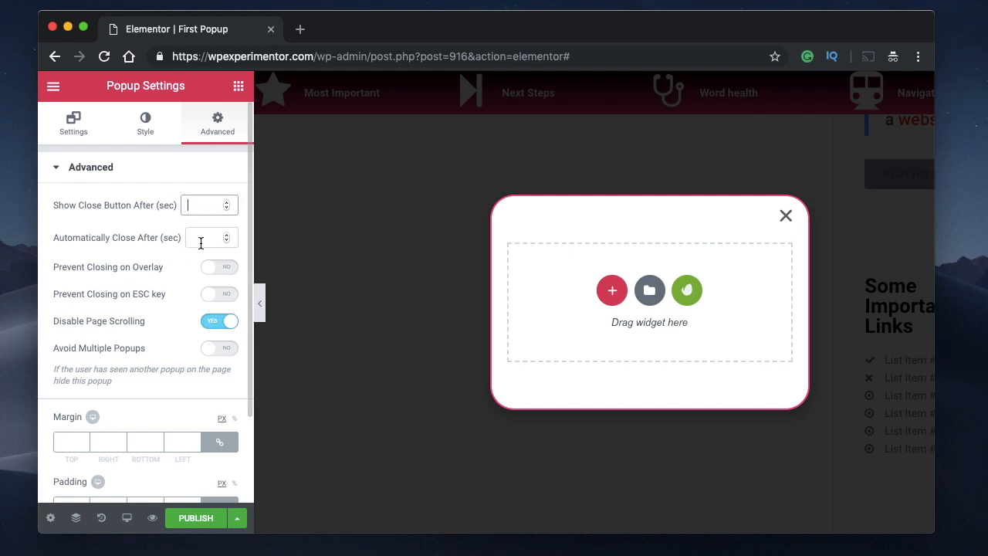
left_click(203, 241)
left_click(211, 234)
left_click(221, 277)
left_click(440, 178)
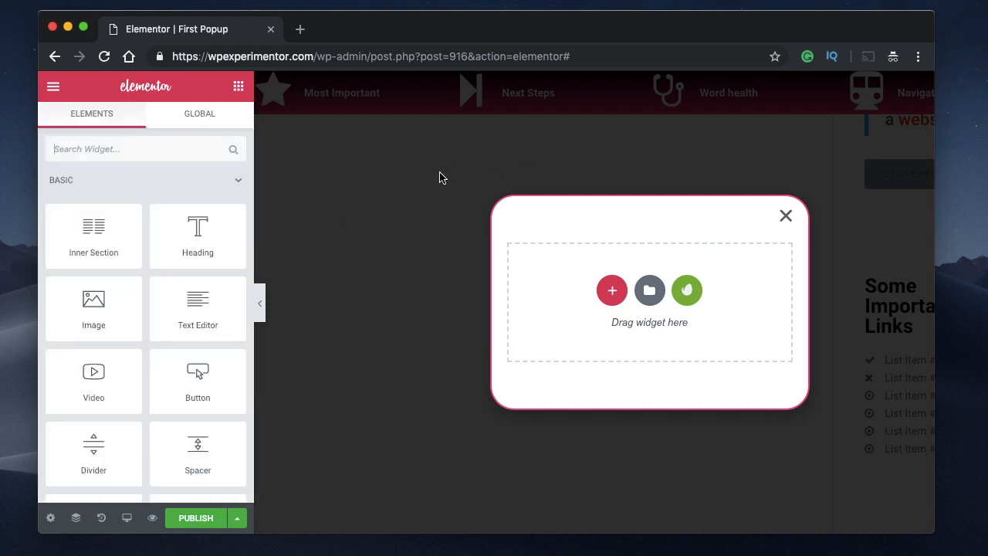
left_click(50, 518)
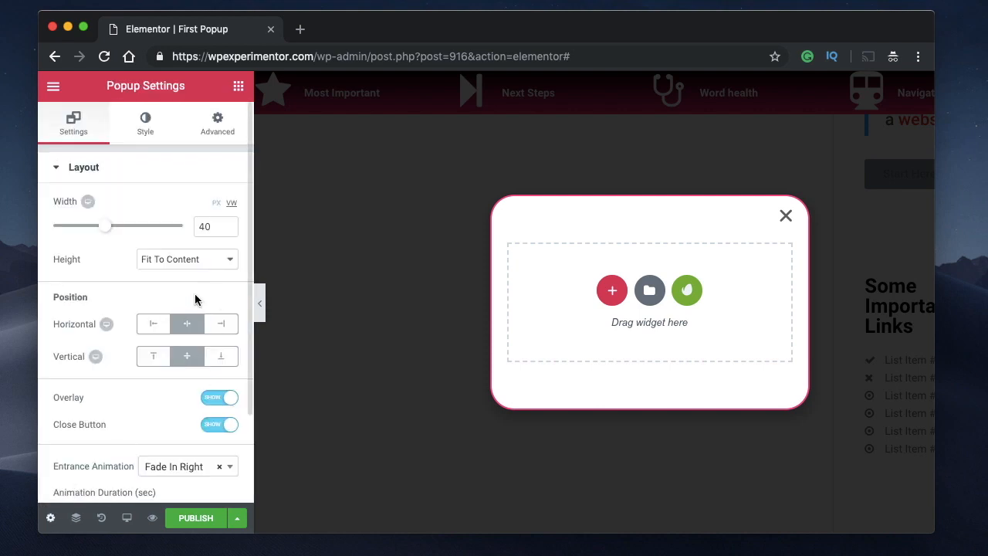
left_click(216, 123)
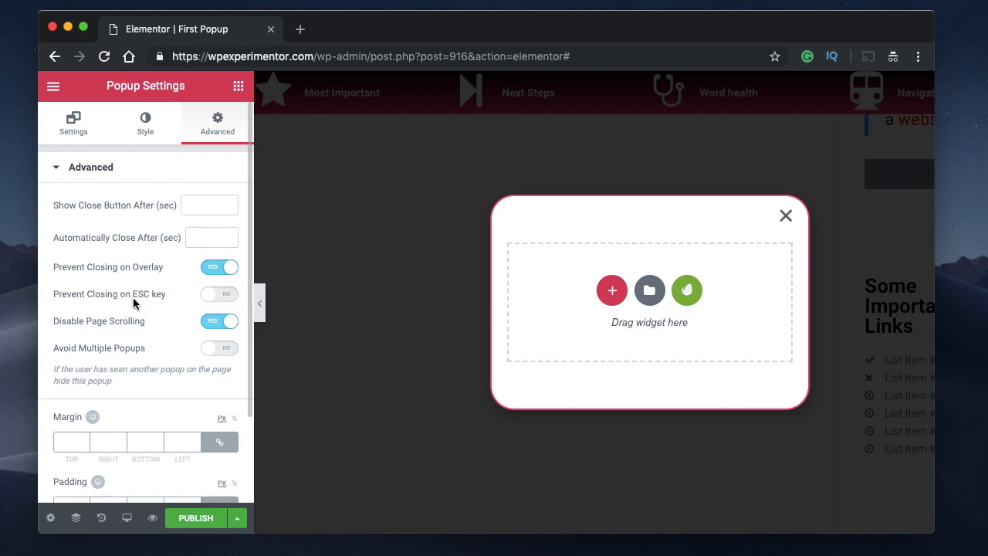
- Try the Prevent Closing on ESC key and Avoid Multiple Popups options and switch both back off
left_click(214, 300)
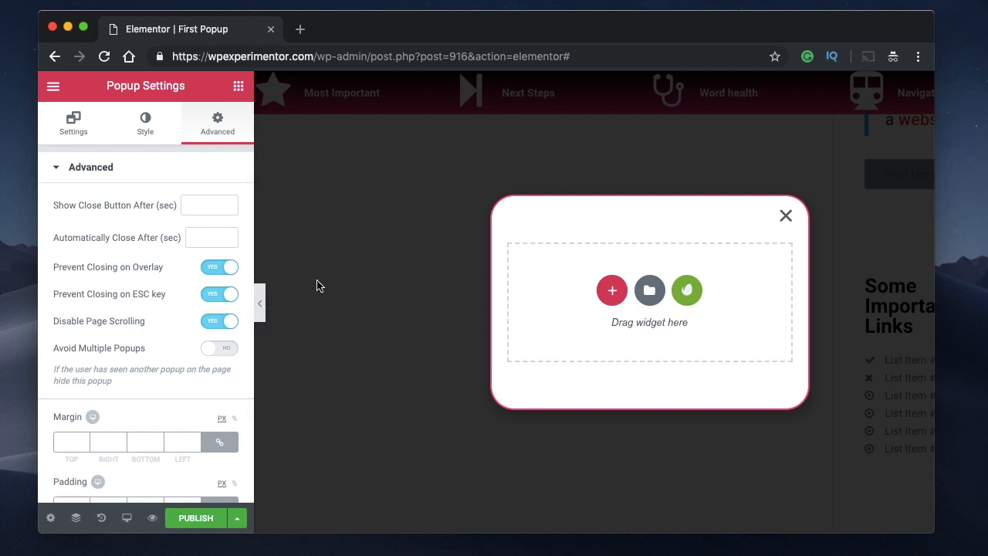
left_click(229, 297)
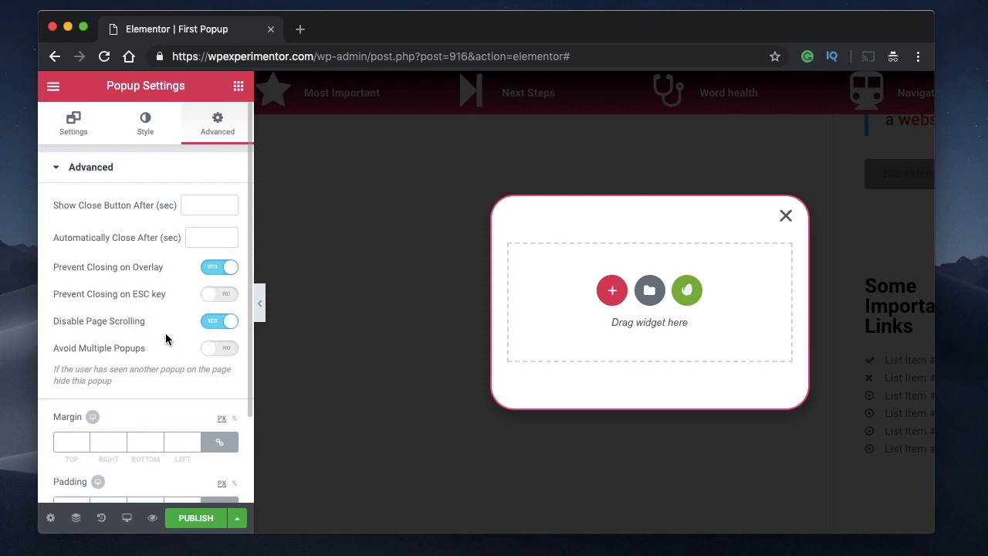
scroll(165, 332, "down", 2)
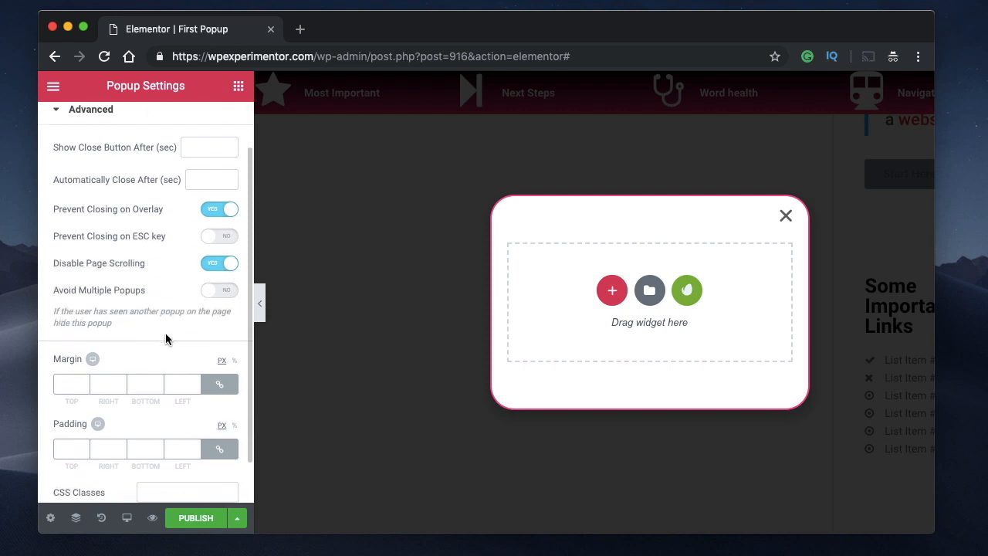
left_click(210, 293)
left_click(211, 292)
- Look at the Custom CSS editor in the popup's advanced settings and collapse it again
scroll(170, 312, "down", 2)
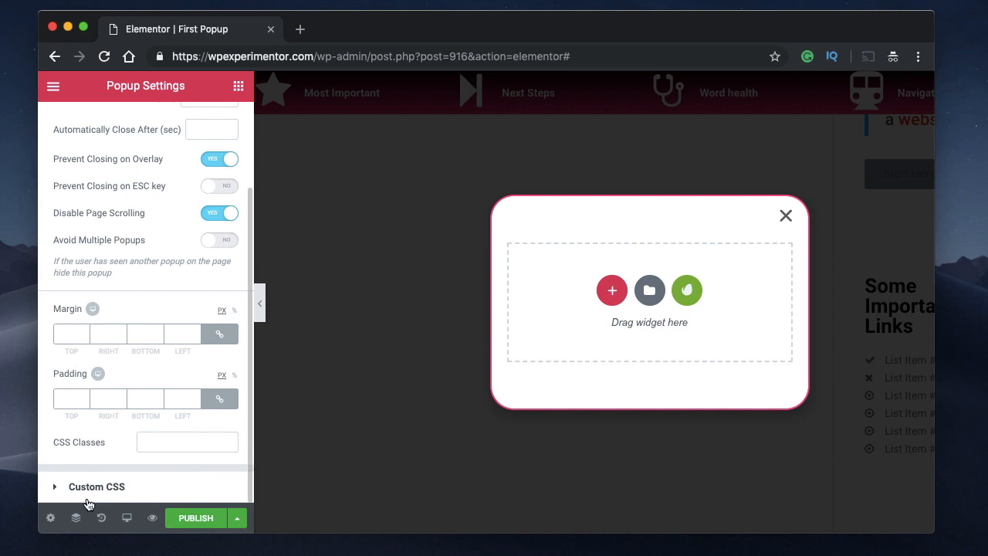
left_click(120, 486)
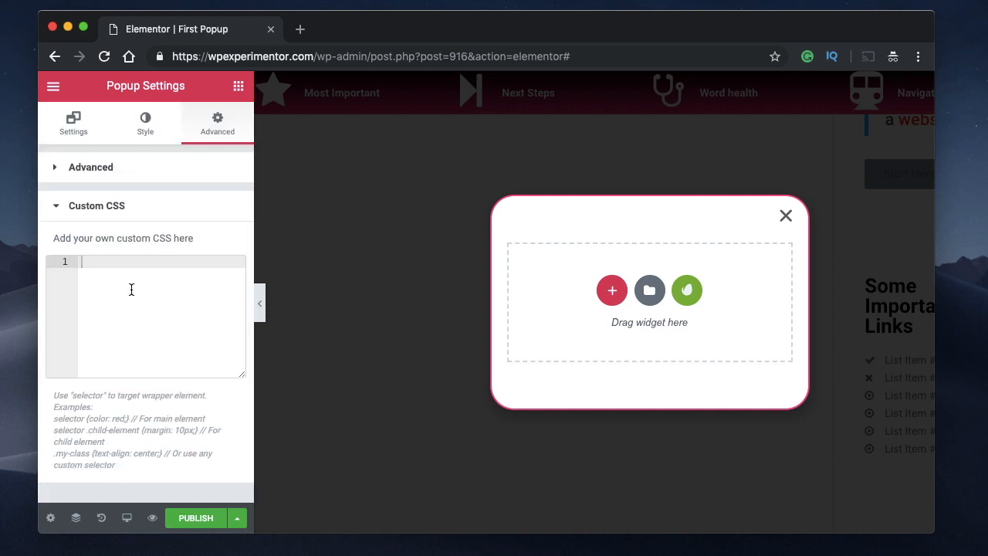
left_click(139, 207)
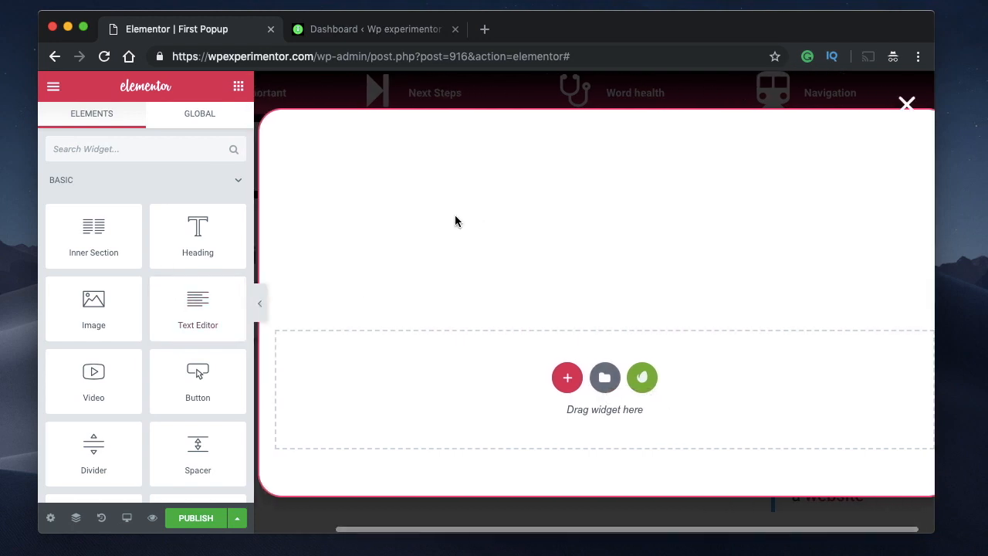
- Insert the "don't call us. we will coconut you" popup template from the library and delete both of its sections
left_click(51, 518)
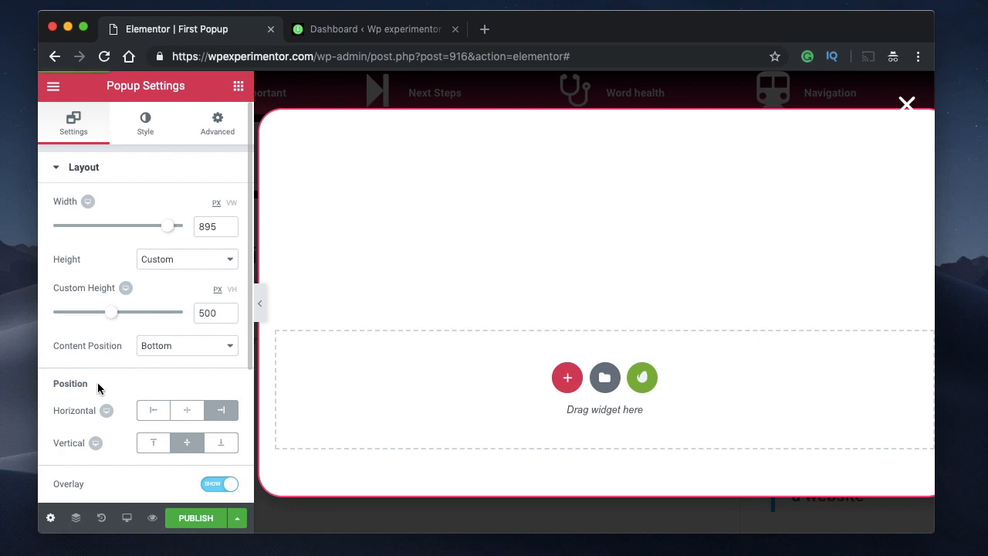
left_click(605, 378)
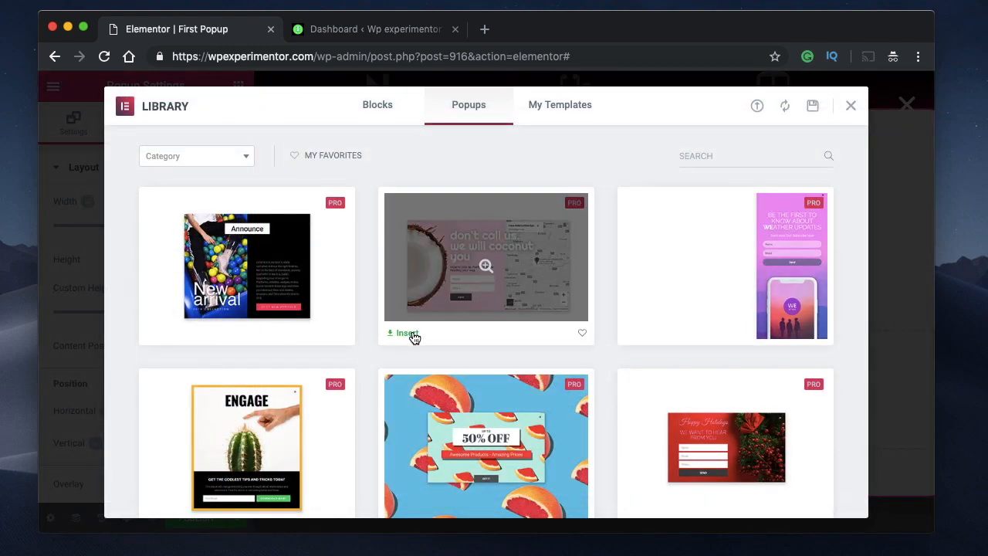
left_click(409, 333)
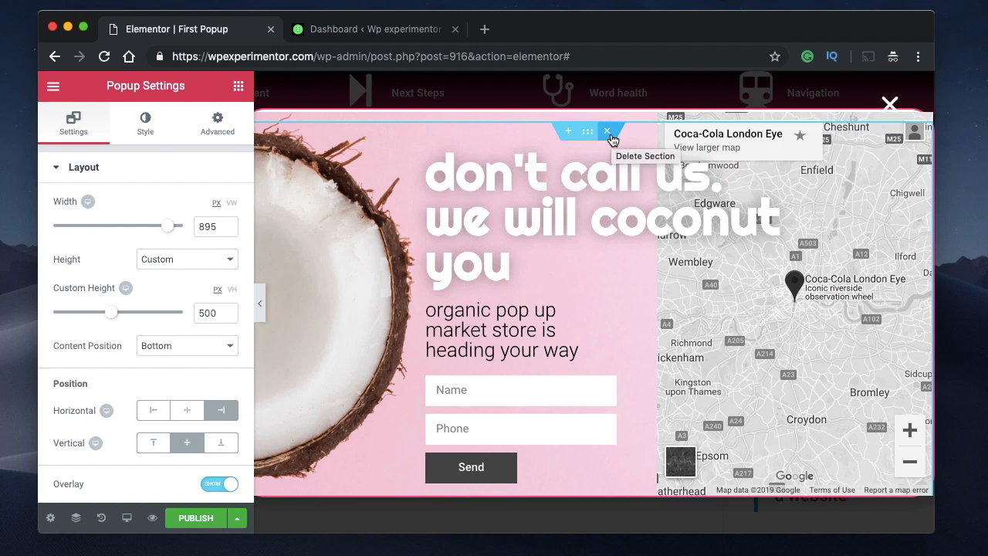
left_click(611, 137)
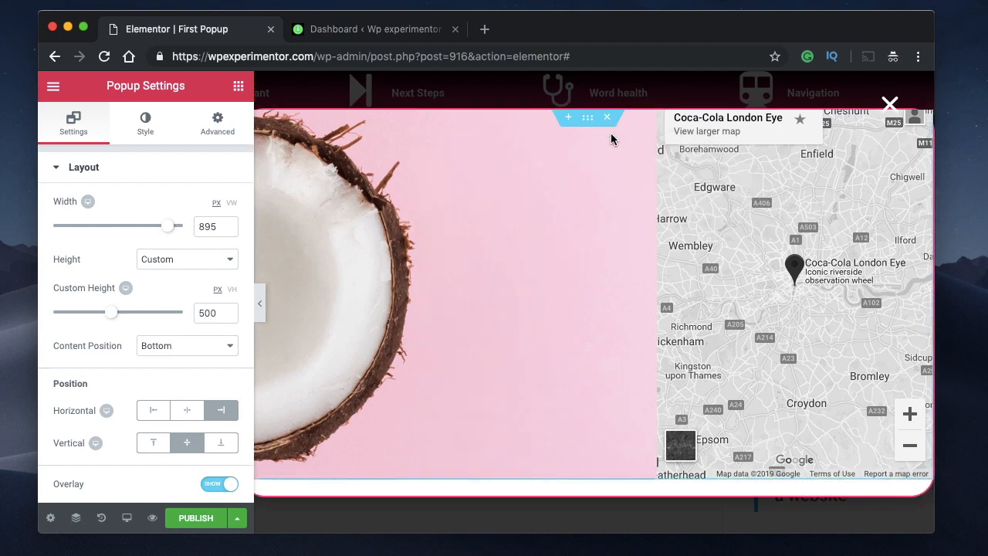
left_click(607, 115)
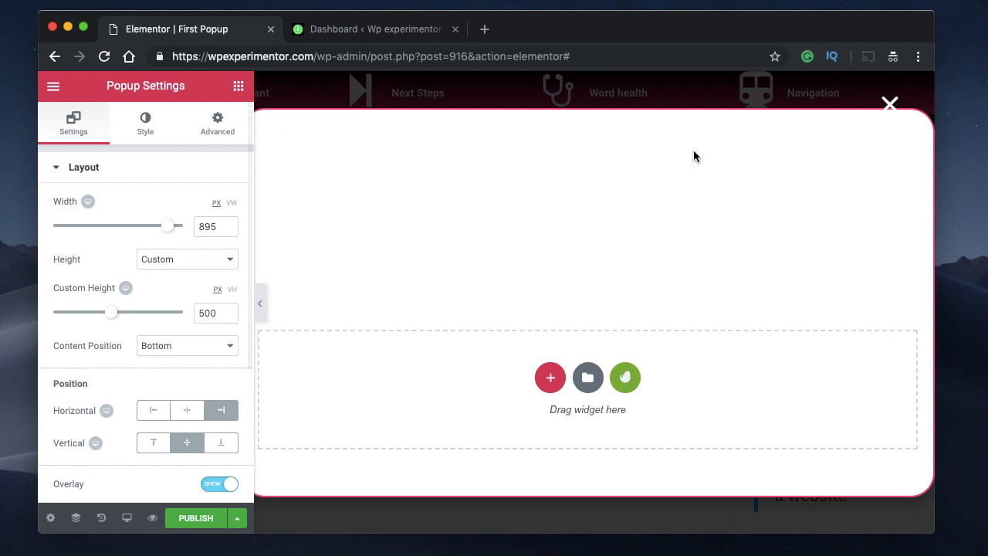
- Insert the pink weather updates popup template from the library and delete its content sections
left_click(587, 376)
mouse_move(789, 274)
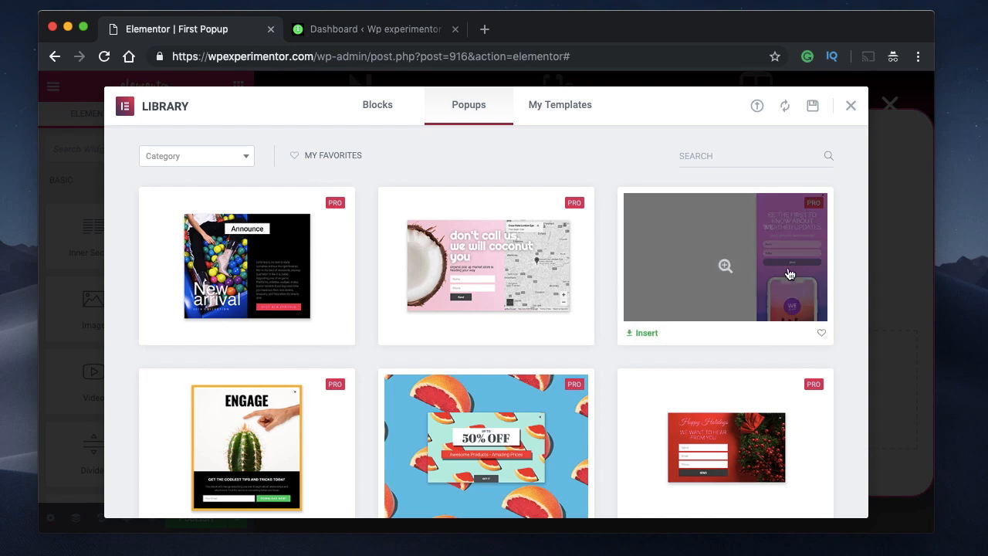
left_click(642, 335)
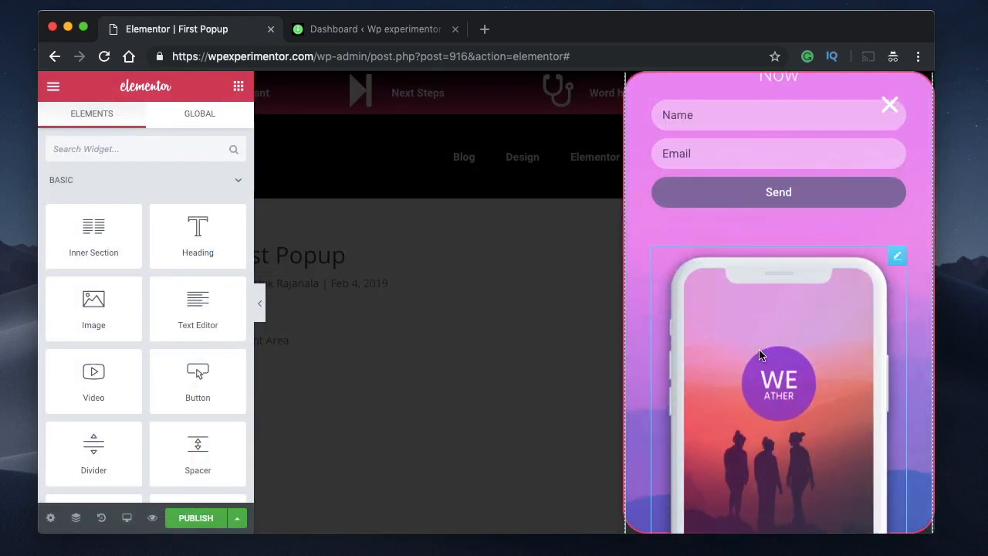
left_click(837, 109)
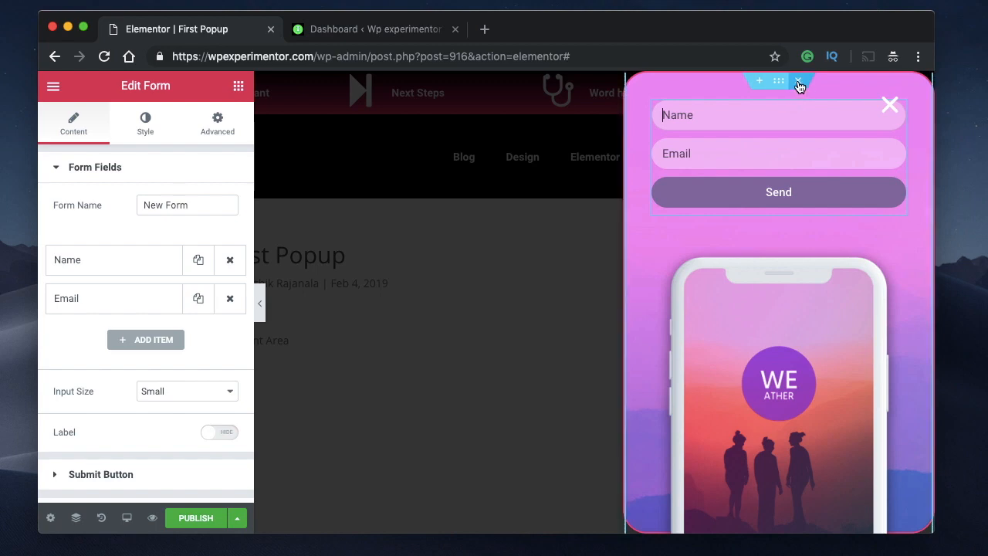
left_click(800, 82)
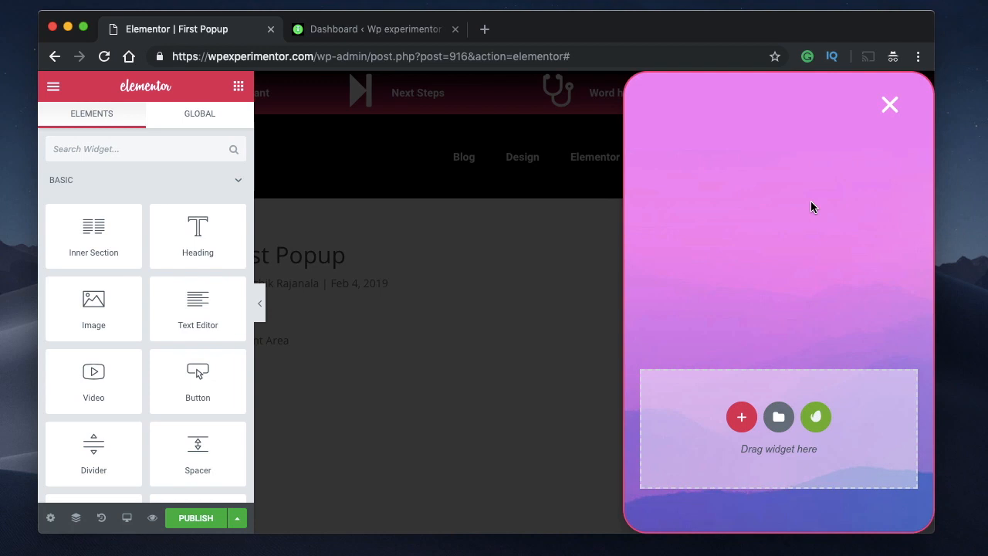
- Delete the weather template's background image from the popup's style settings
left_click(51, 520)
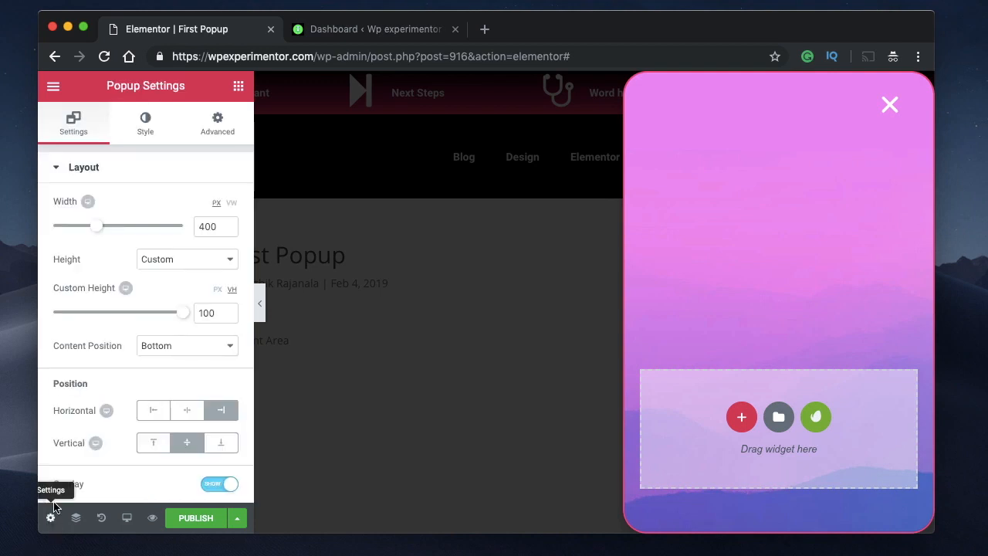
left_click(143, 138)
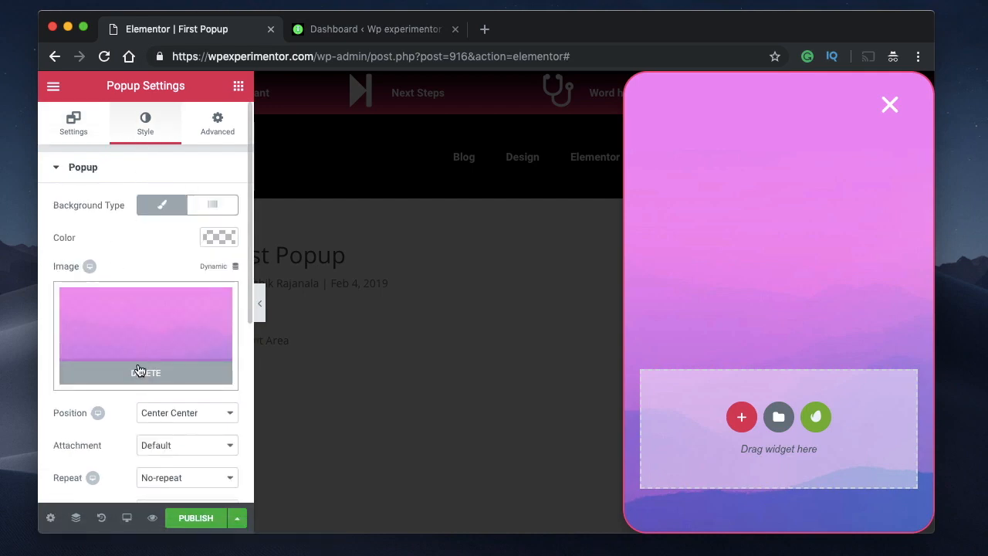
left_click(136, 370)
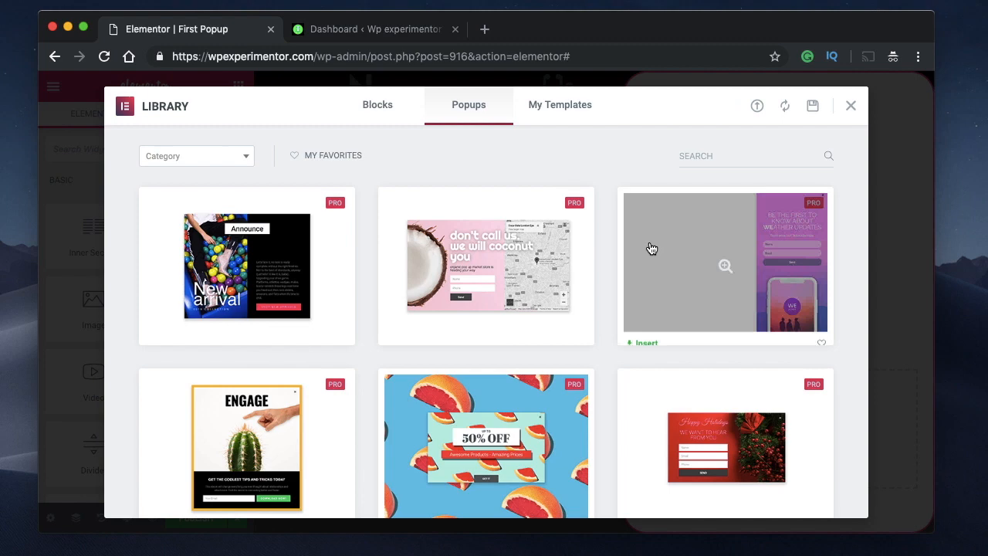
- Insert the Teddy Christmas bear popup template from the library and open the popup settings
scroll(772, 232, "down", 3)
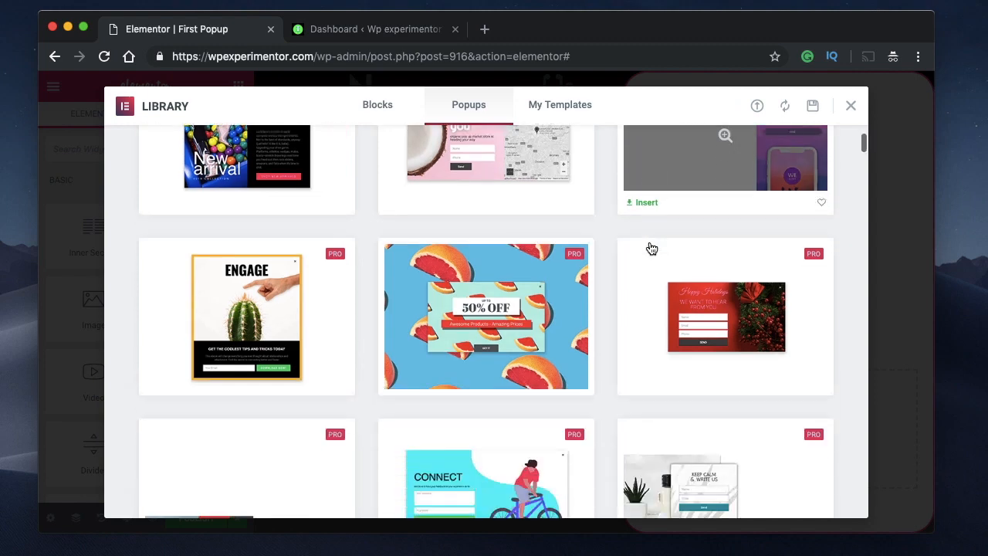
scroll(342, 269, "down", 3)
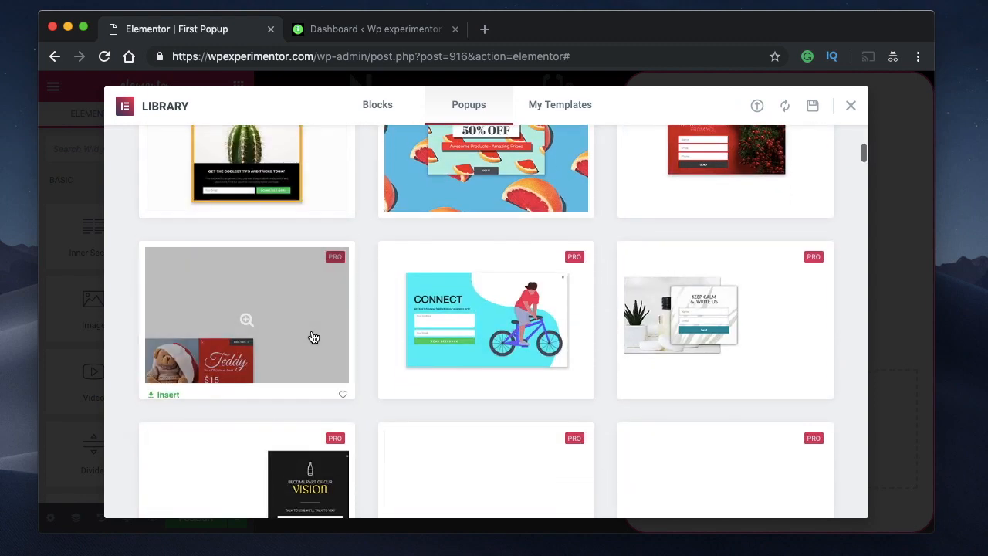
scroll(315, 337, "down", 2)
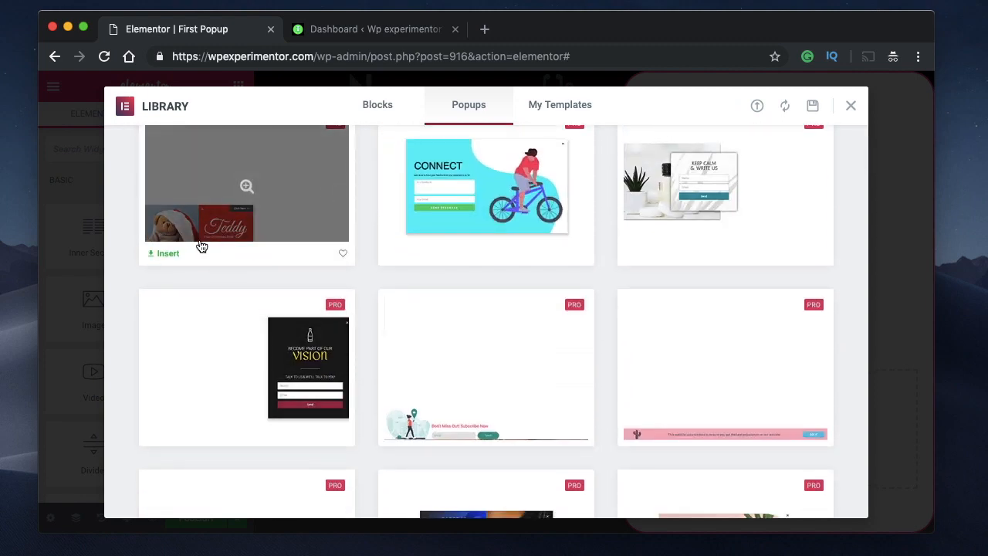
scroll(250, 309, "down", 1)
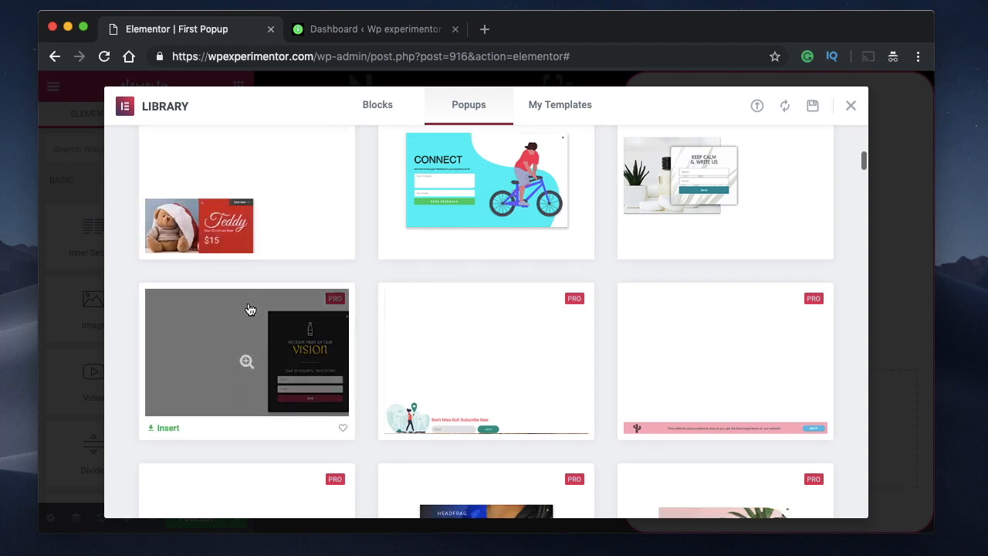
scroll(253, 235, "up", 10)
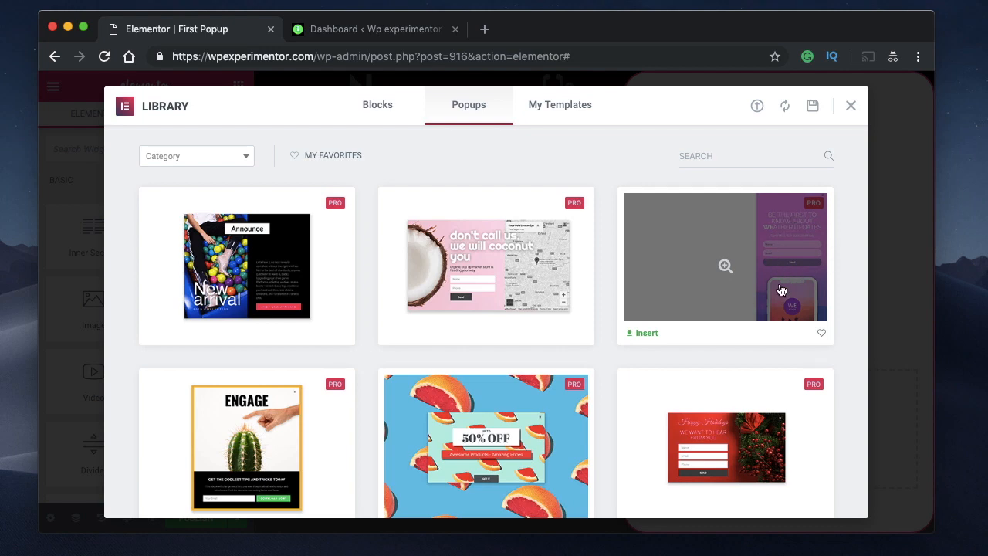
scroll(781, 290, "down", 5)
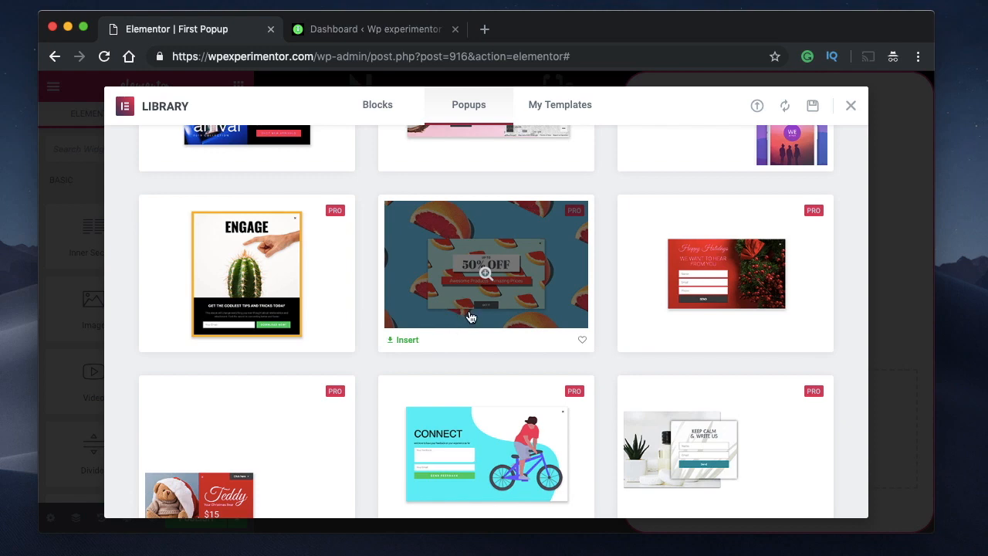
scroll(465, 288, "down", 3)
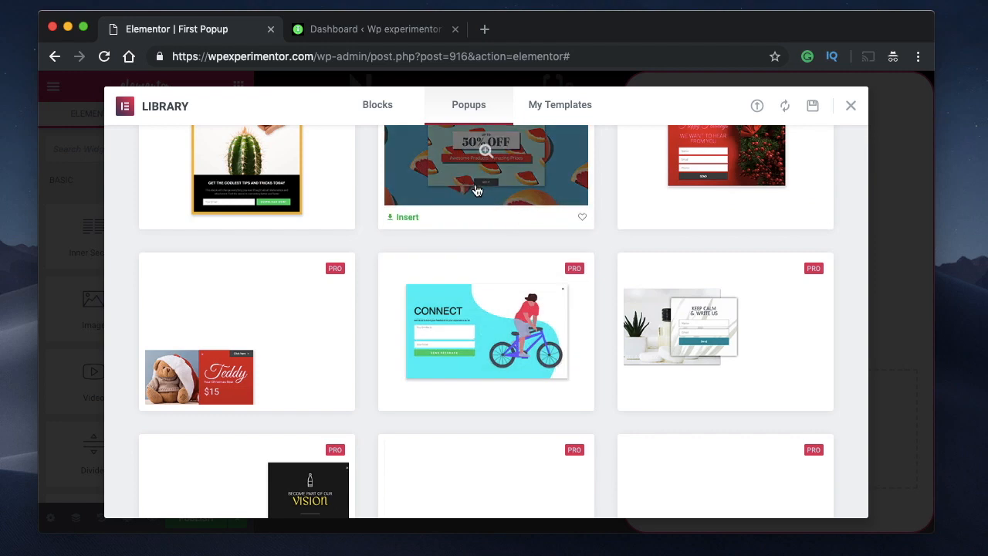
scroll(324, 278, "down", 5)
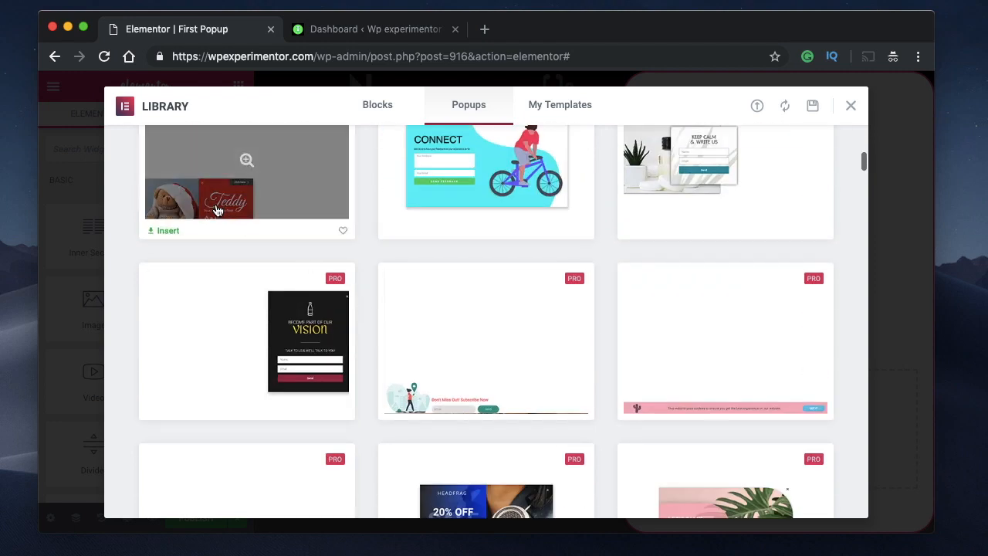
left_click(162, 227)
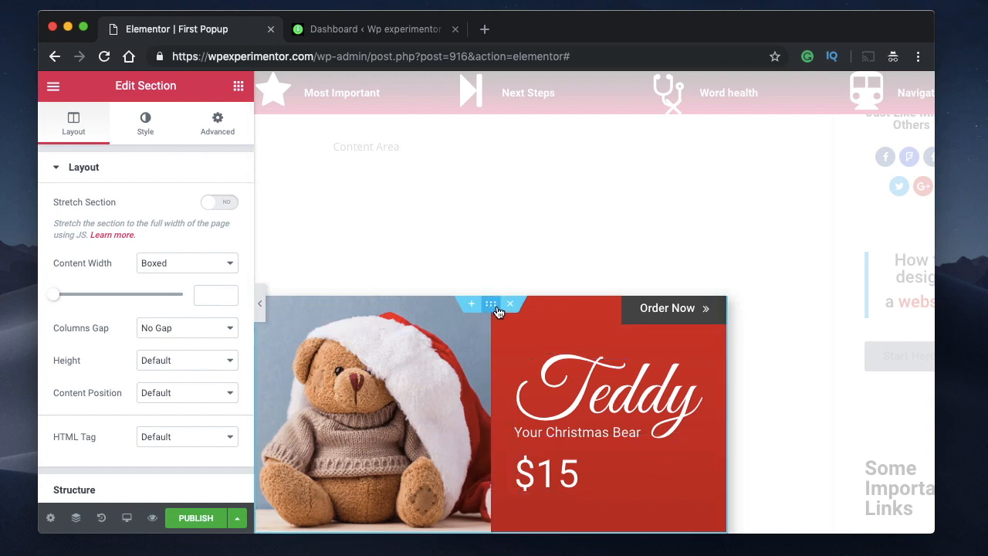
left_click(50, 518)
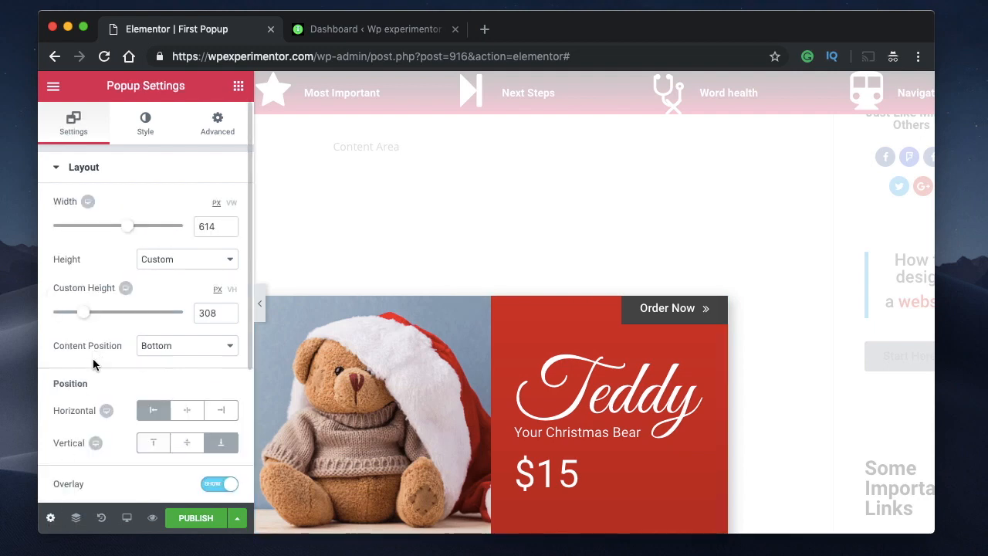
- Review the Teddy popup's layout settings and set its entrance animation to Slide In Down
scroll(91, 354, "down", 2)
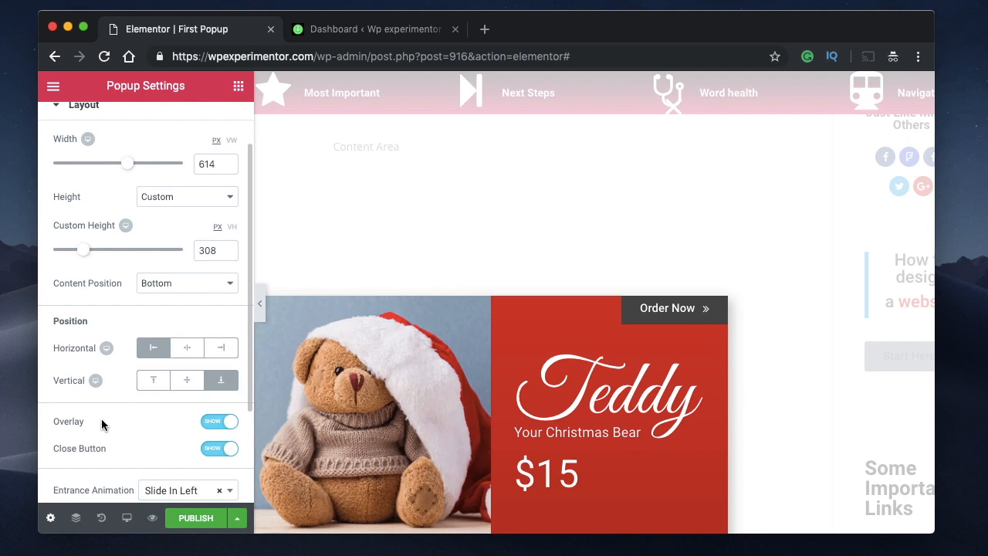
scroll(105, 421, "down", 2)
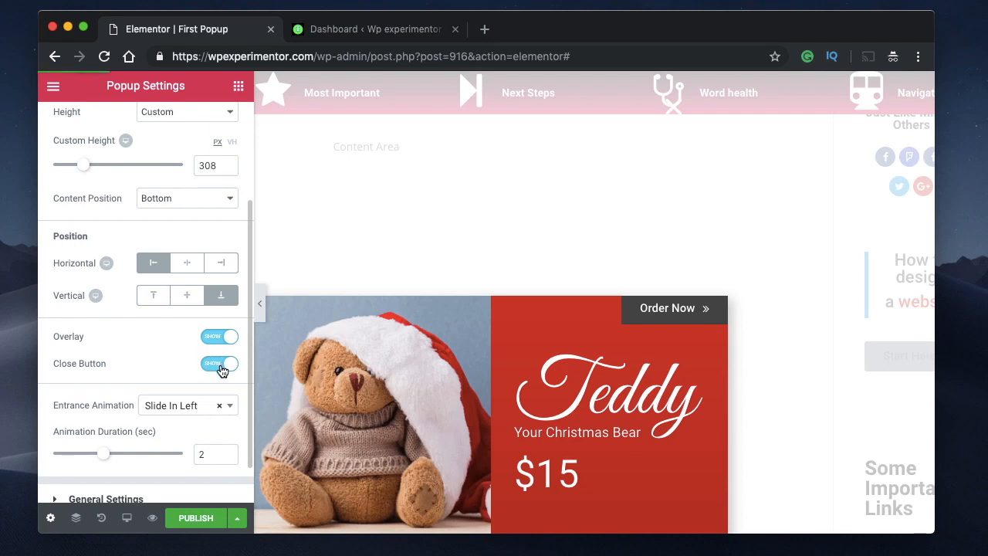
scroll(163, 365, "down", 1)
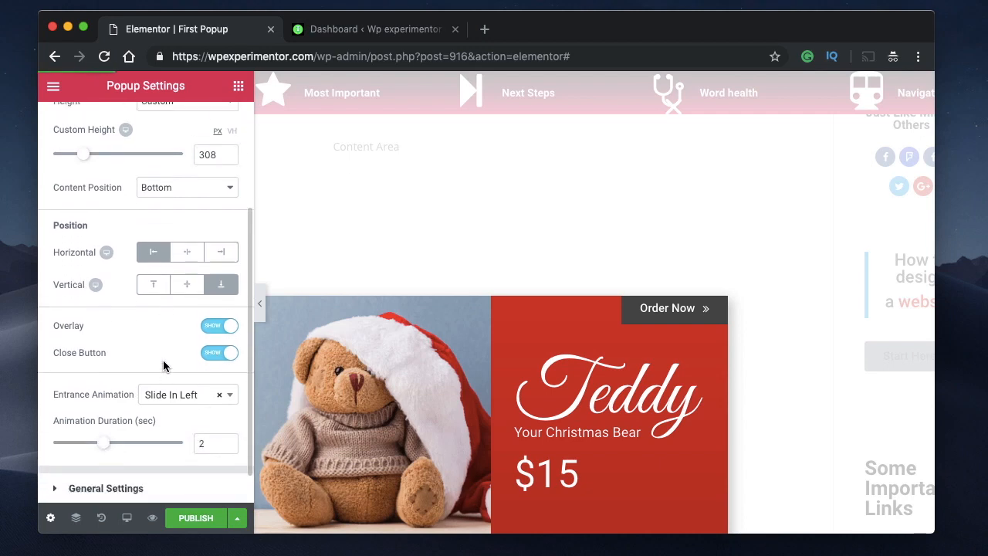
left_click(203, 384)
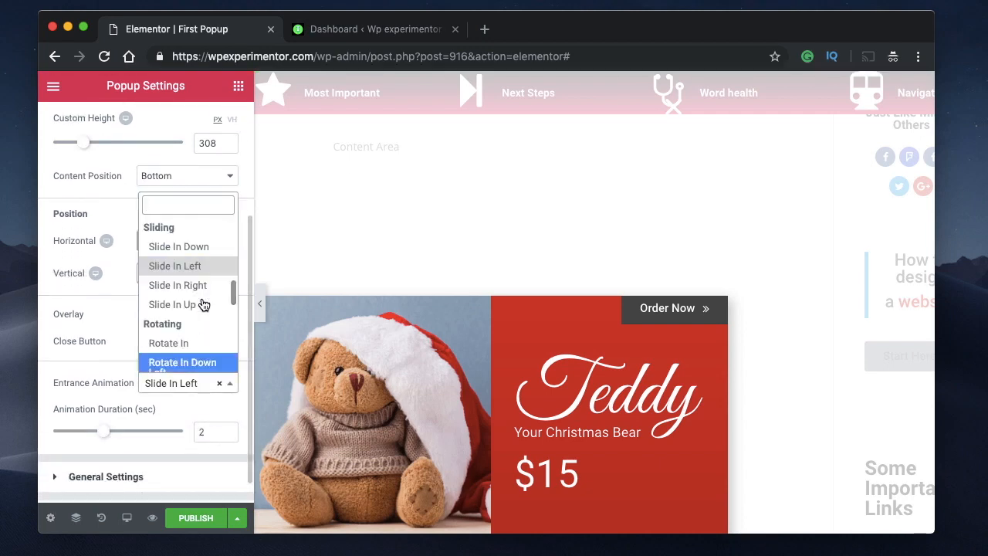
left_click(189, 247)
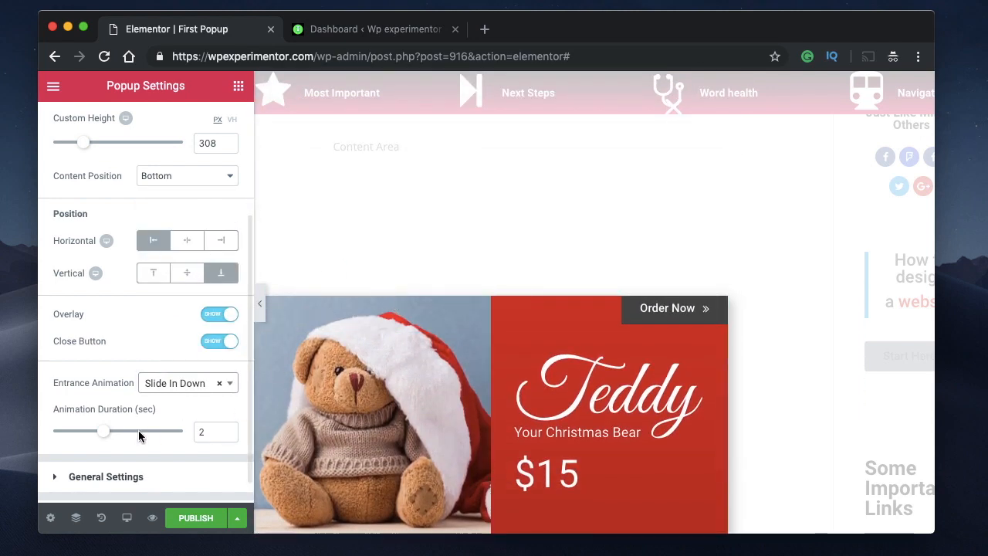
scroll(156, 482, "down", 1)
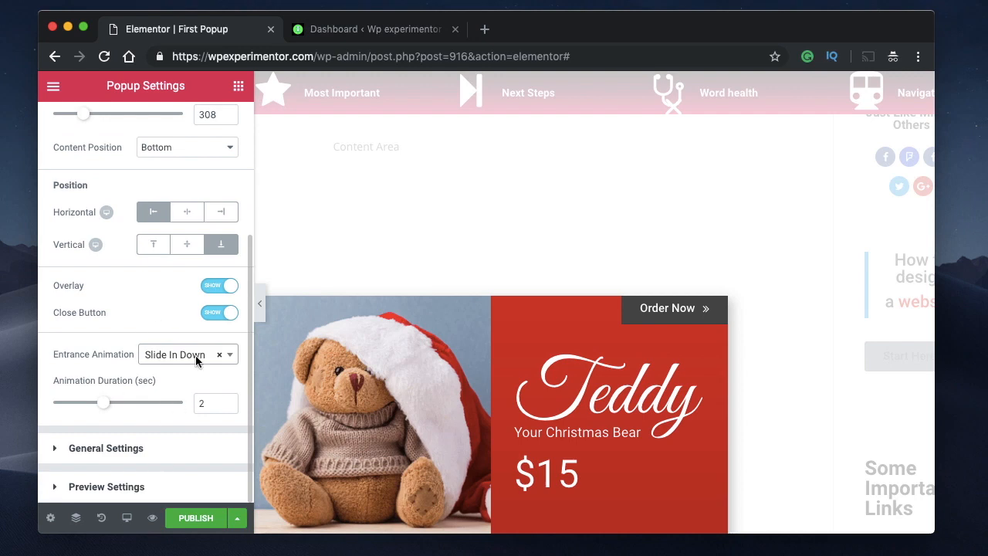
- Delete the Teddy section, insert the CONNECT feedback popup template with the cyclist from the library, and preview it at full width
scroll(177, 331, "up", 5)
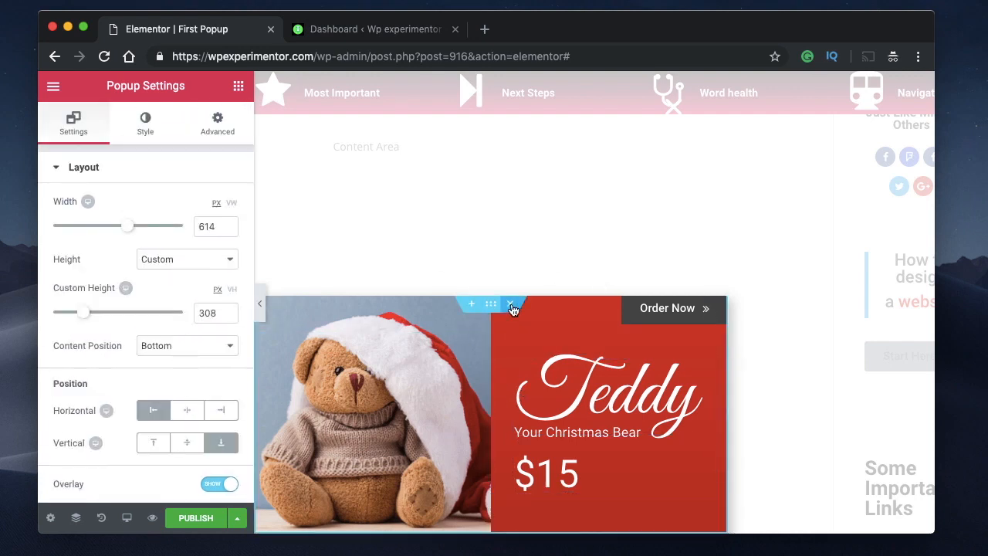
left_click(511, 305)
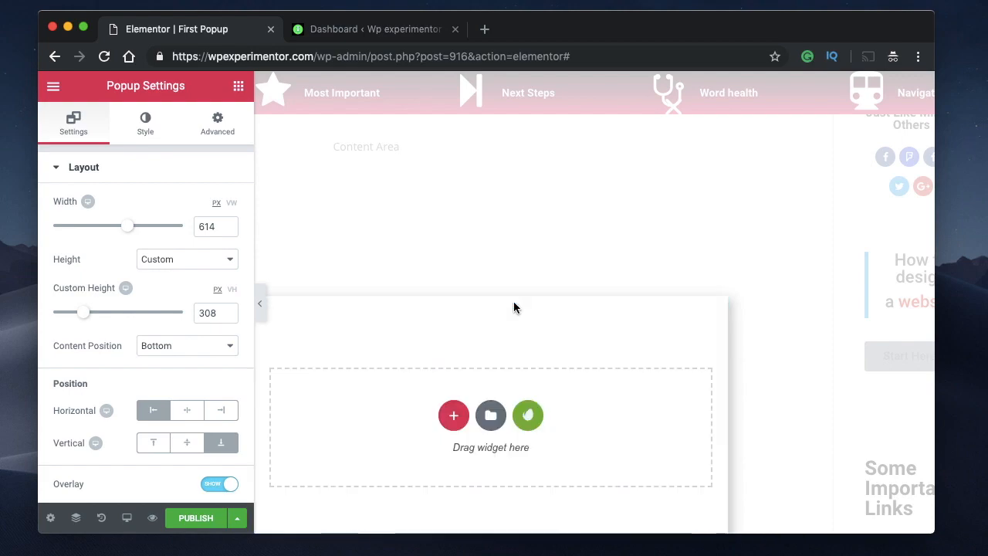
left_click(491, 416)
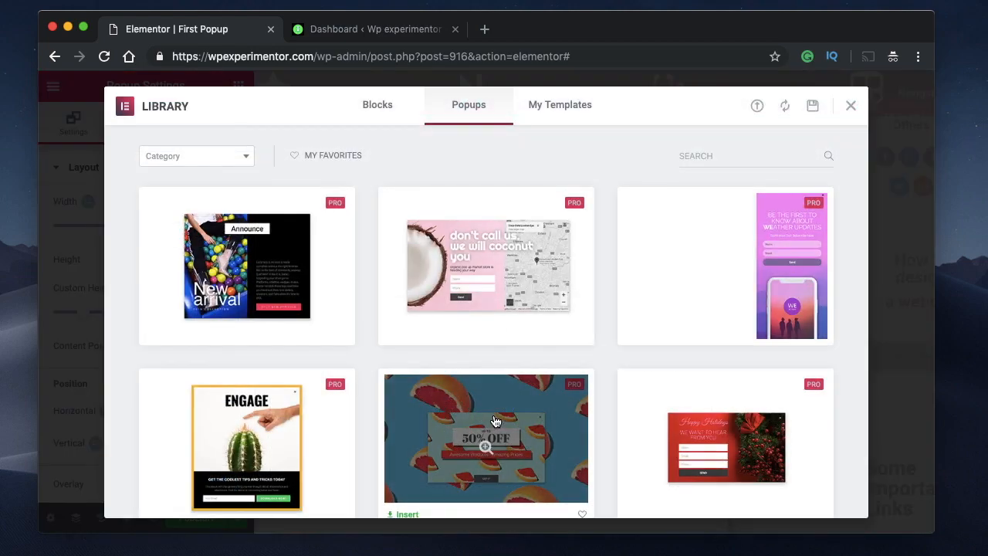
scroll(484, 401, "down", 5)
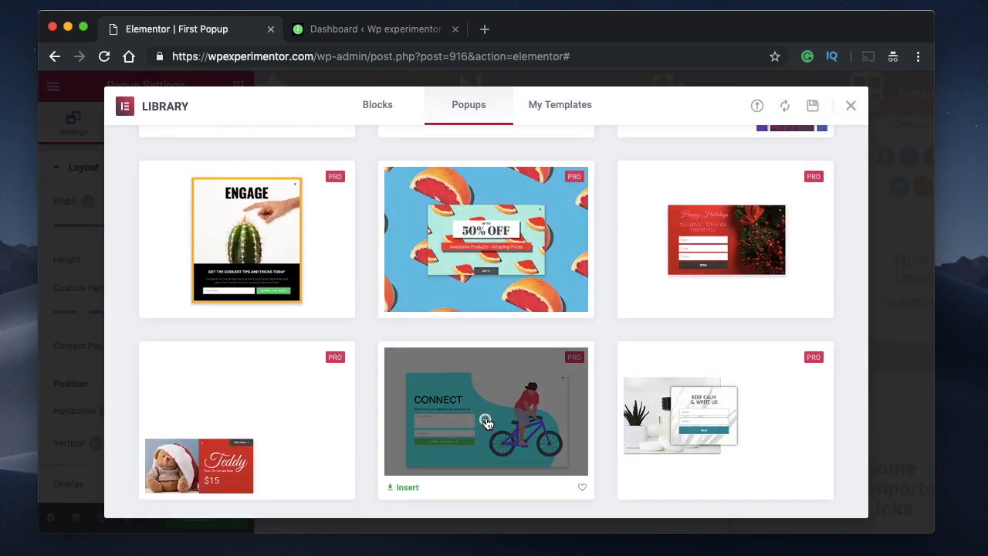
left_click(402, 489)
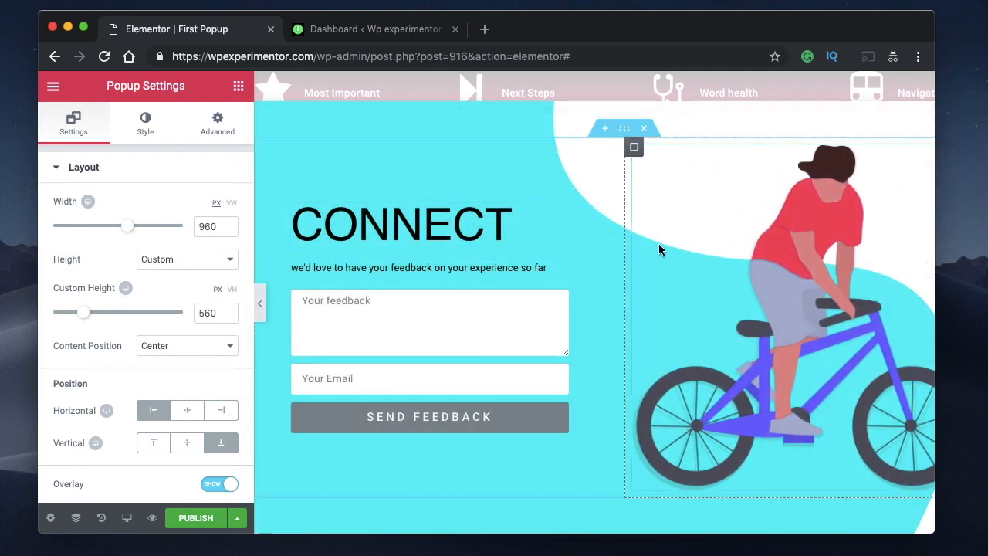
left_click(260, 302)
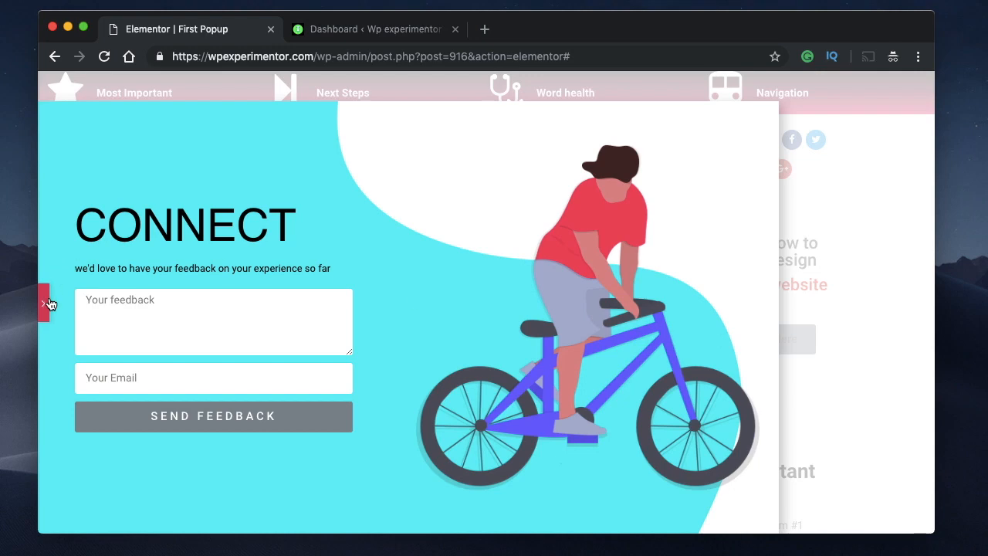
left_click(44, 306)
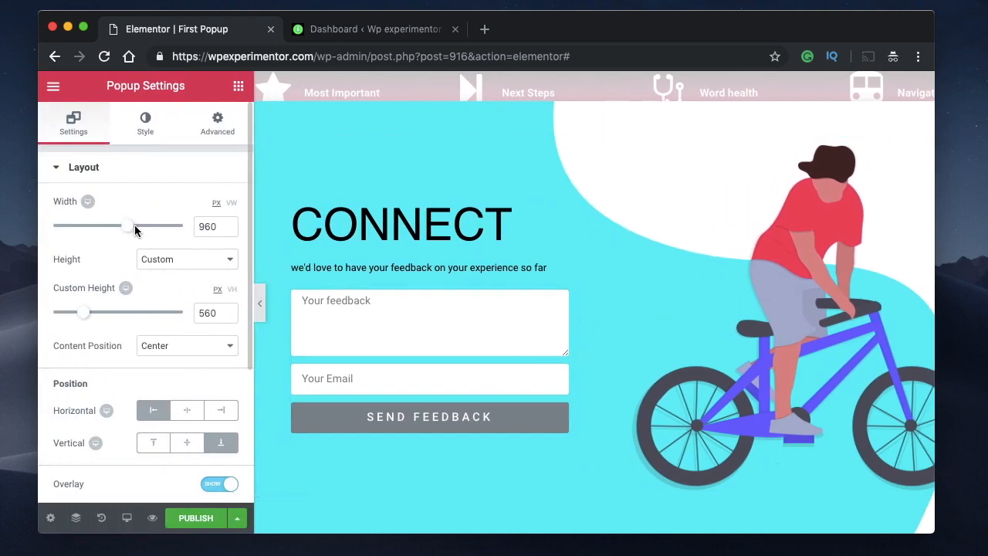
- Set the popup's width to 737 px and center it both horizontally and vertically
left_click_drag(131, 231, 111, 187)
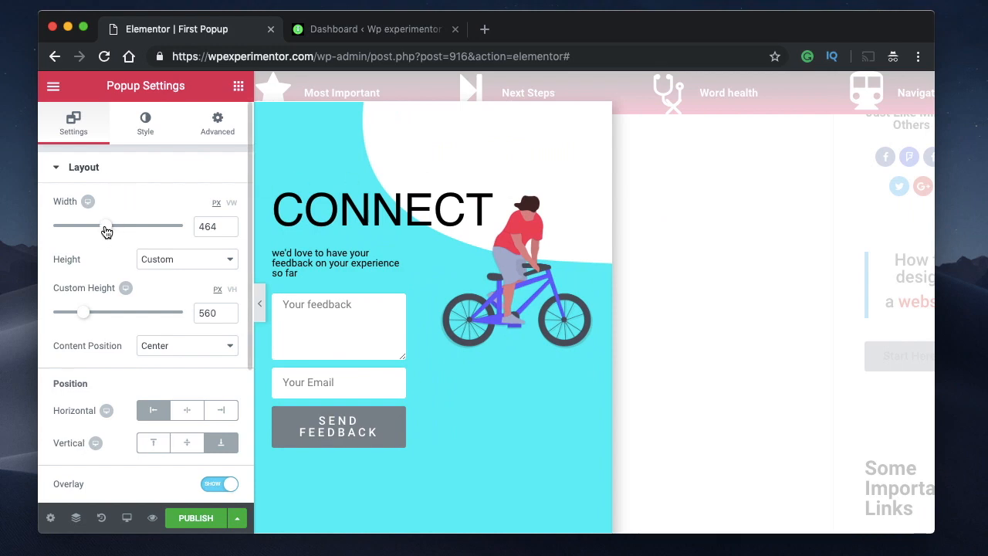
left_click_drag(106, 232, 144, 237)
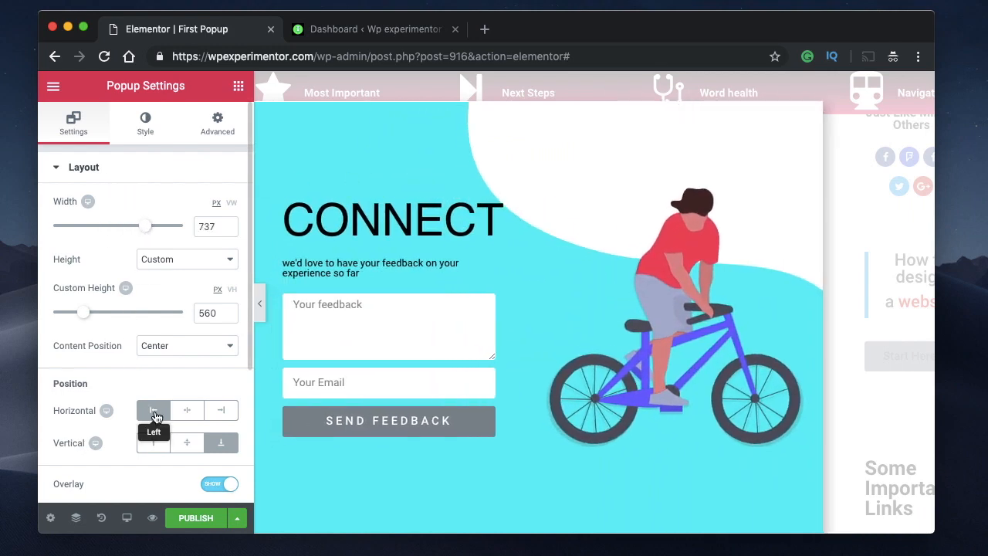
left_click(186, 443)
left_click(187, 415)
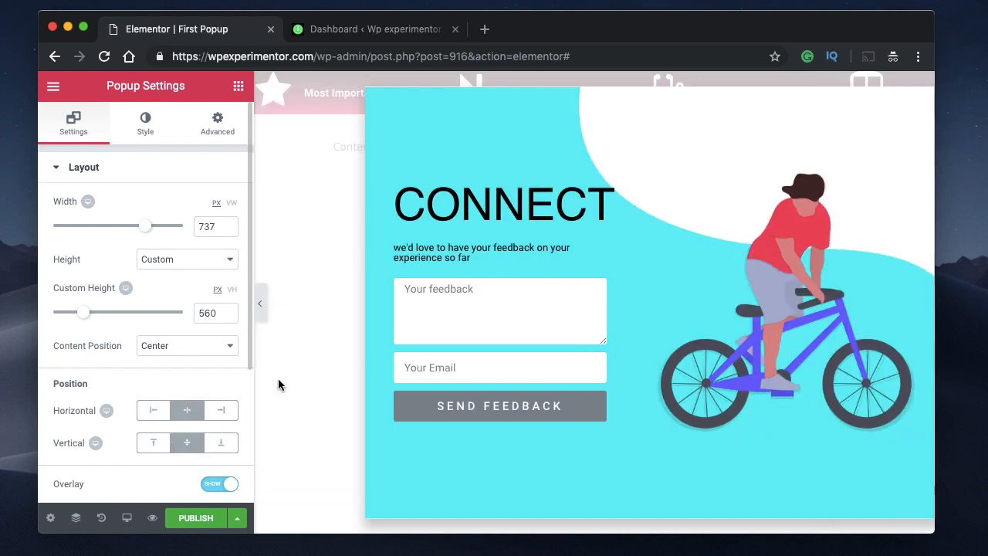
left_click(346, 362)
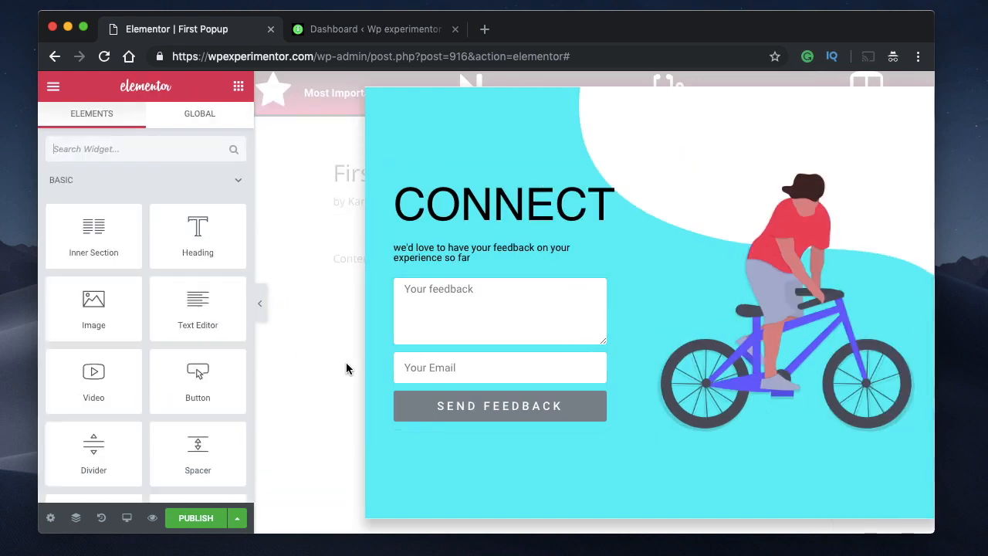
scroll(767, 306, "up", 2)
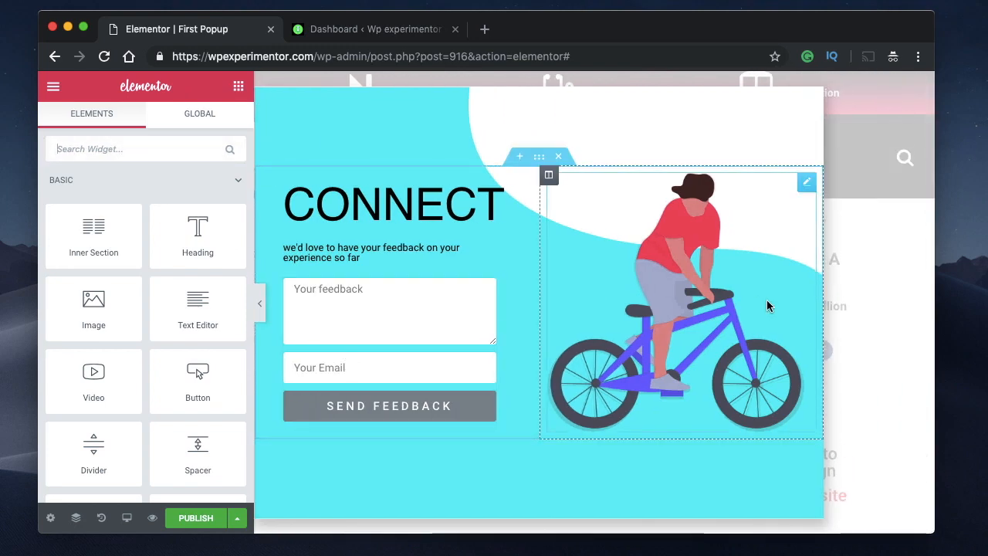
scroll(768, 305, "down", 4)
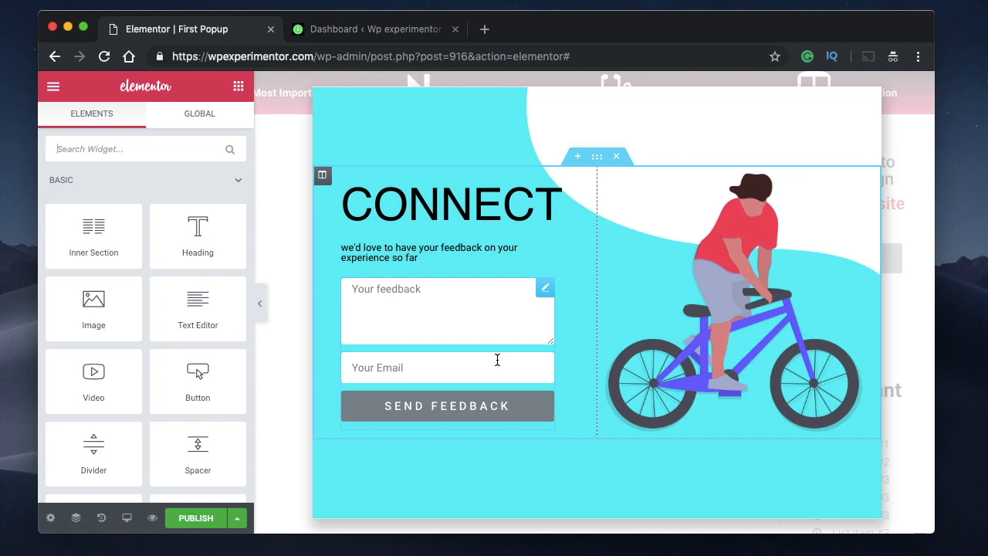
- Review the CONNECT popup's layout settings and delete its content section
left_click(49, 519)
scroll(135, 347, "down", 5)
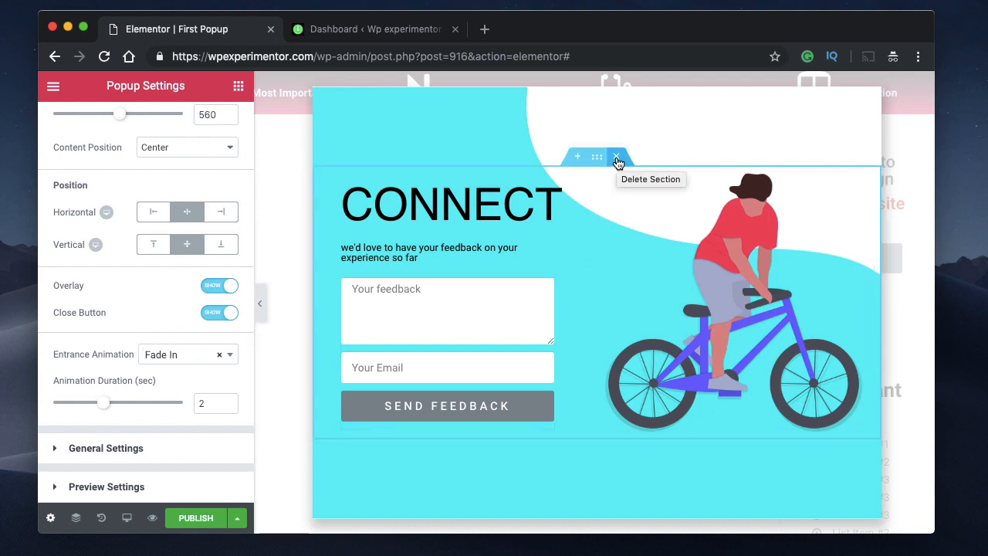
left_click(617, 159)
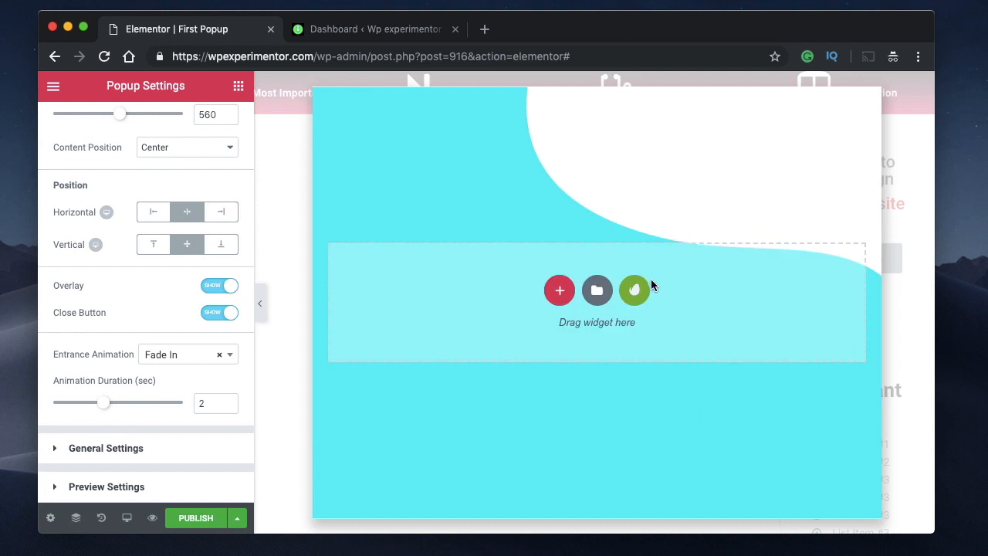
- Delete the turquoise background image in the popup's style settings and check the remaining style options
left_click(613, 177)
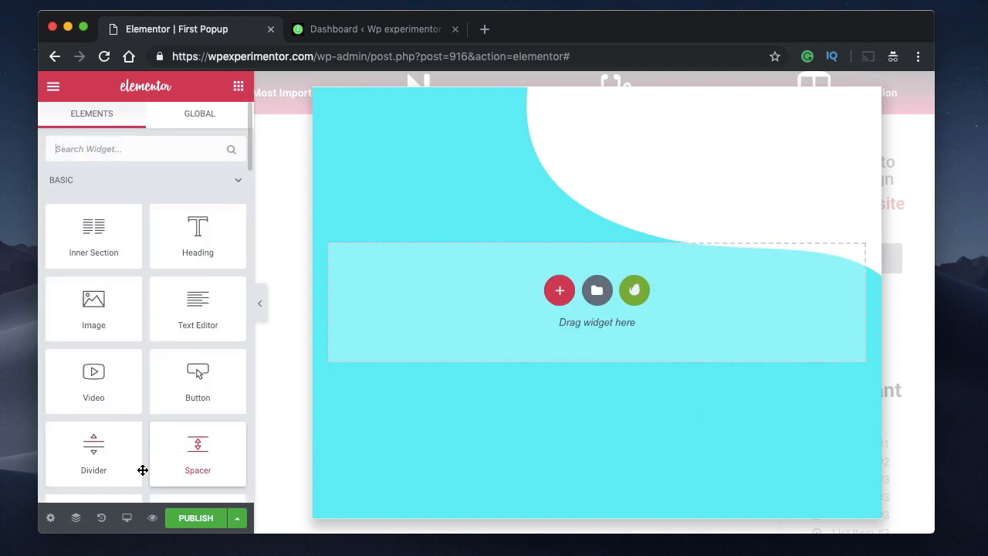
left_click(50, 517)
left_click(143, 127)
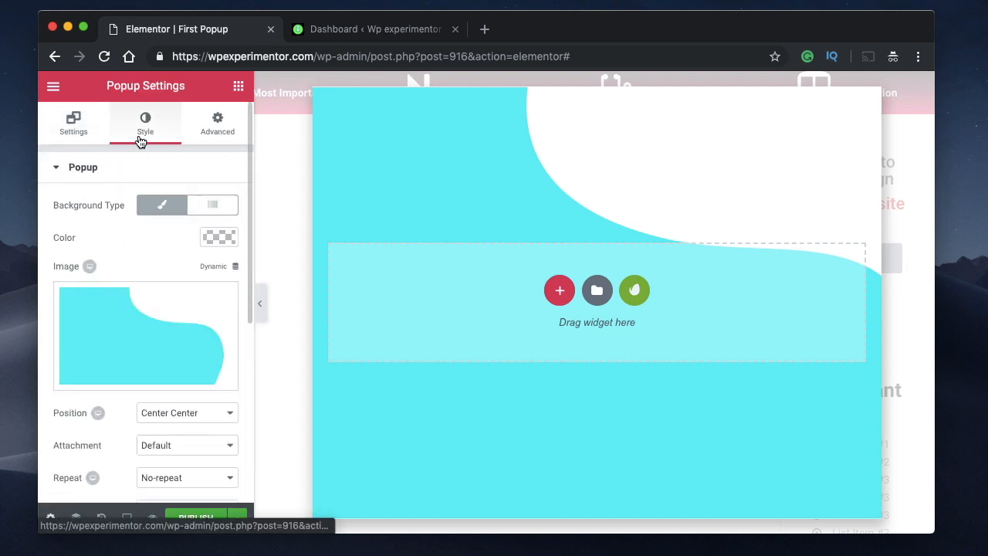
left_click(143, 373)
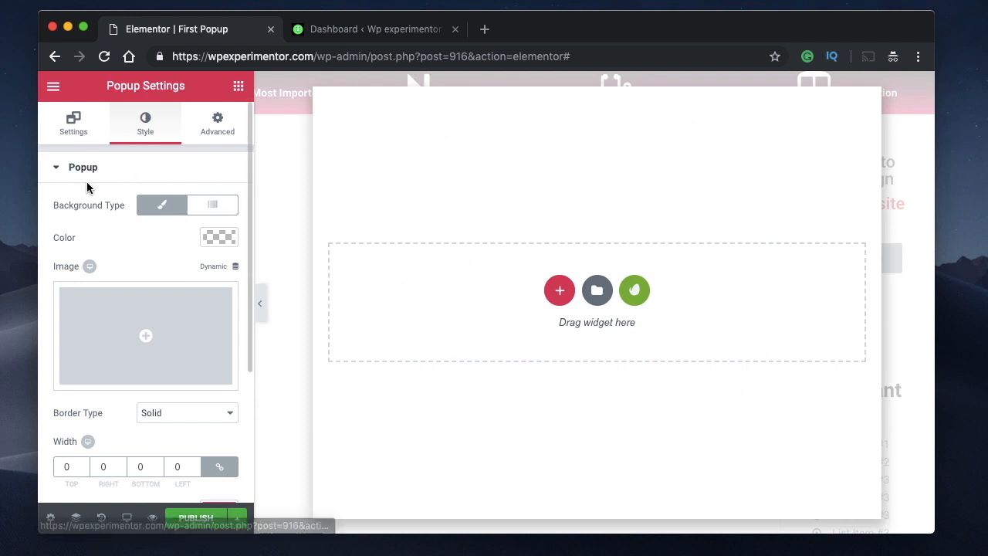
scroll(119, 359, "down", 5)
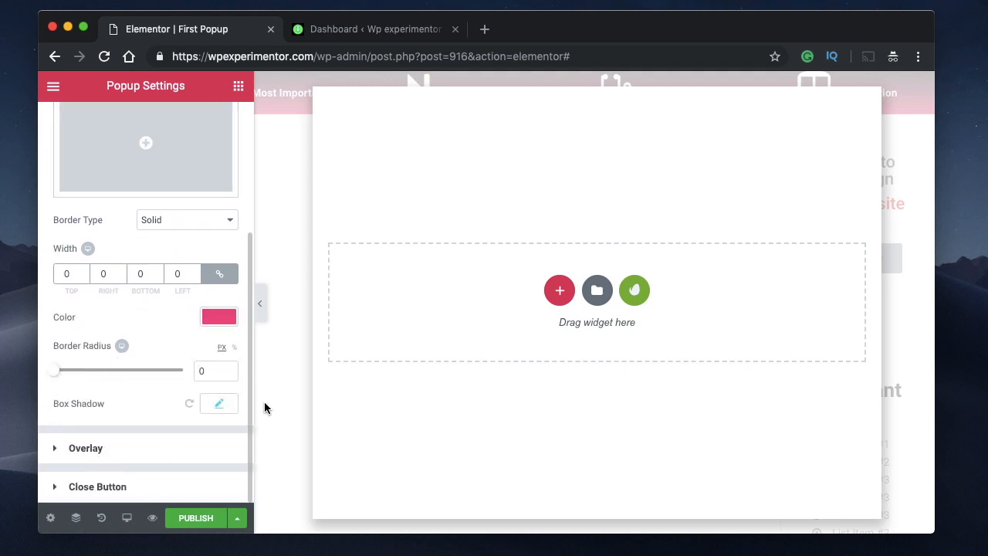
scroll(181, 280, "up", 6)
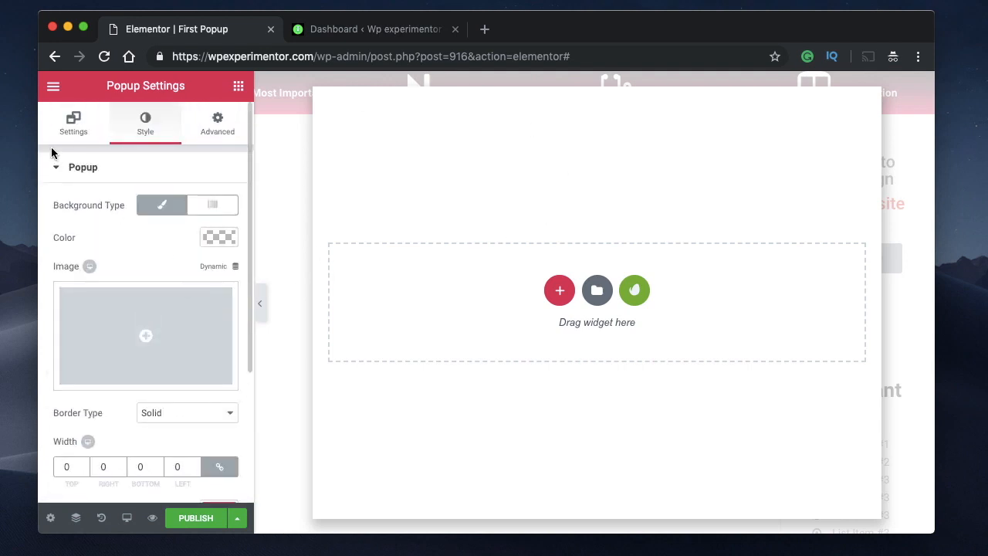
- Set the popup's height to Fit To Content and its width to 539 px
left_click(65, 123)
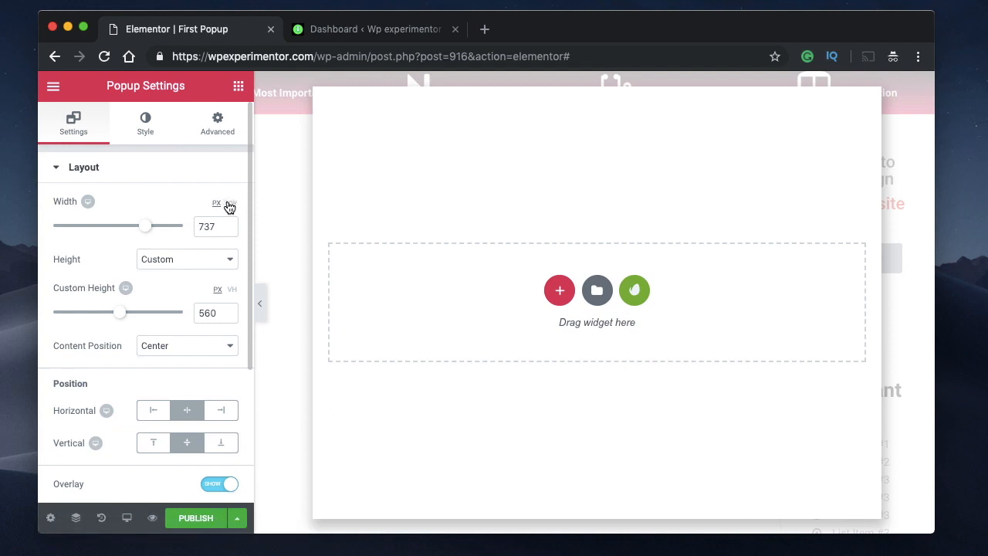
left_click(199, 266)
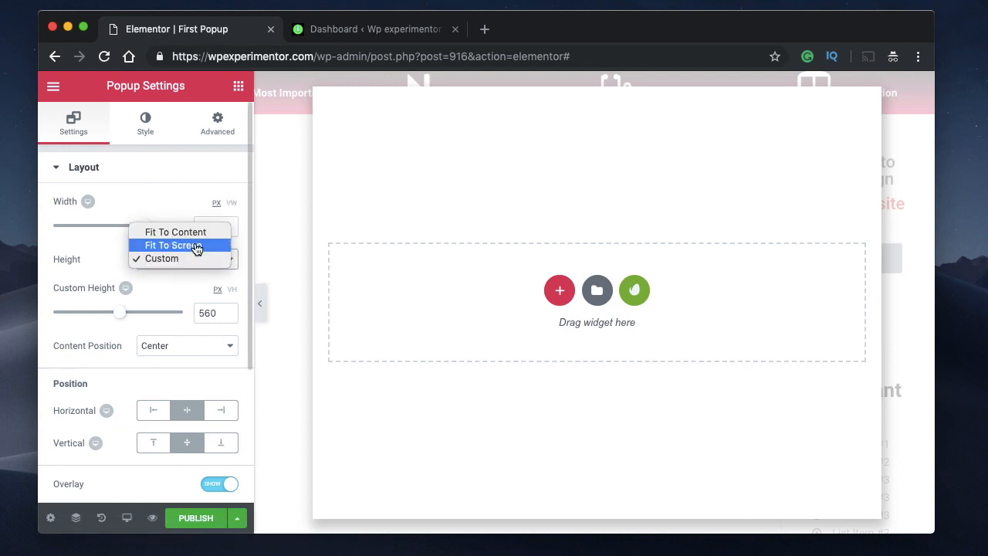
left_click(194, 239)
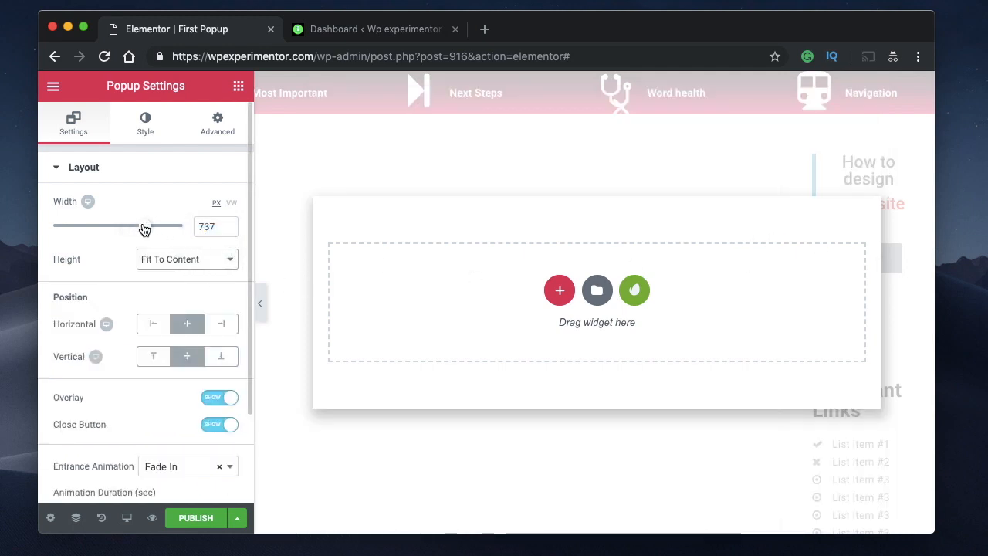
left_click_drag(143, 229, 115, 228)
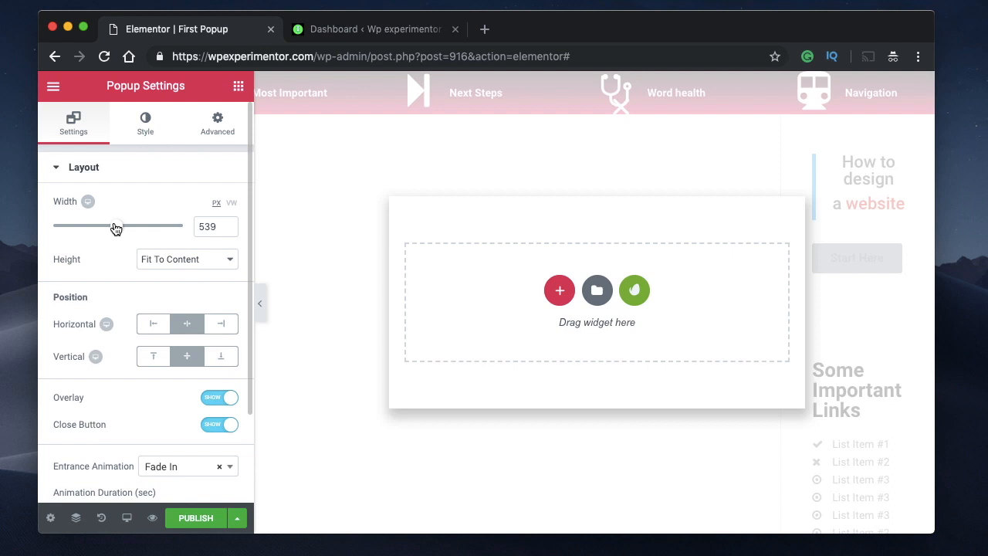
scroll(547, 190, "right", 1)
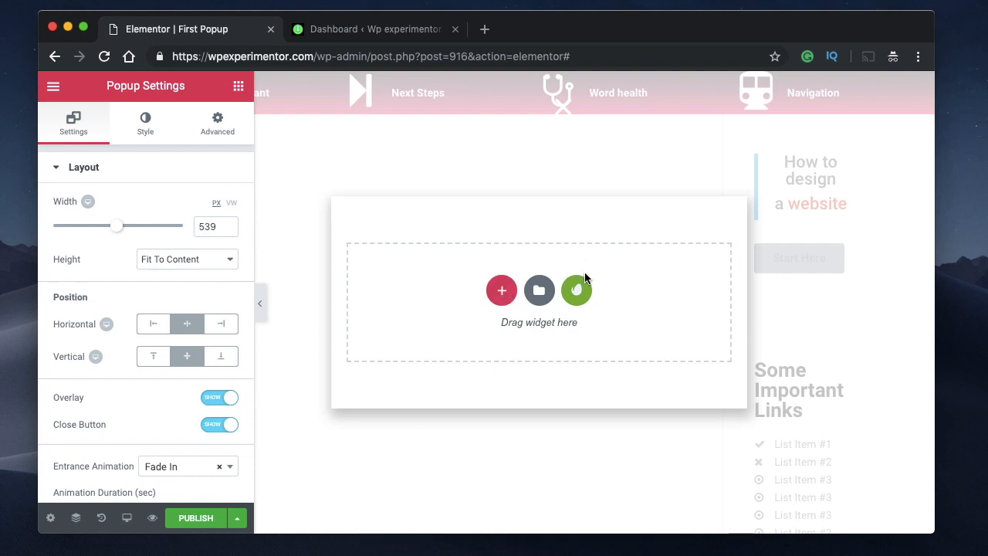
- Add a single-column section to the empty popup and look through the widgets available for it
left_click(501, 291)
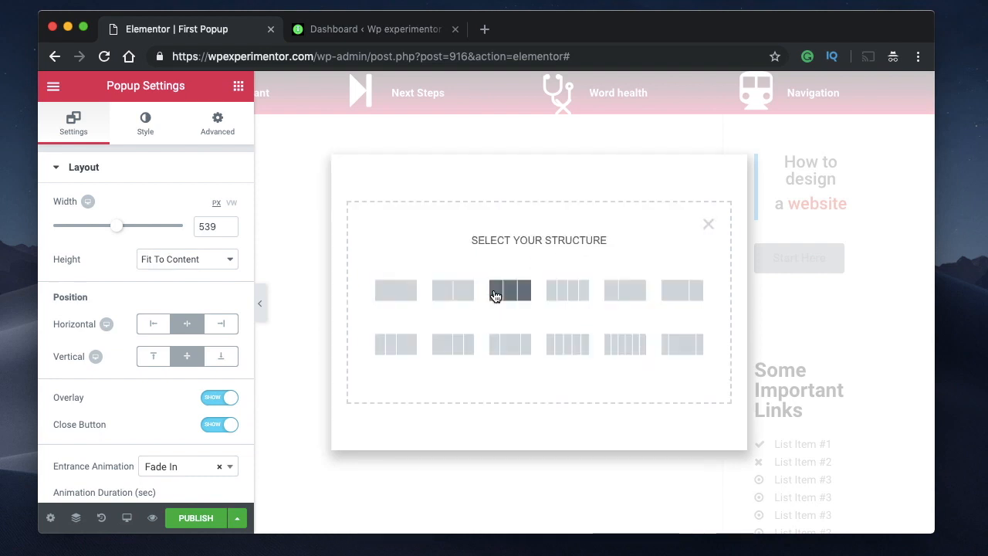
left_click(395, 300)
left_click(541, 314)
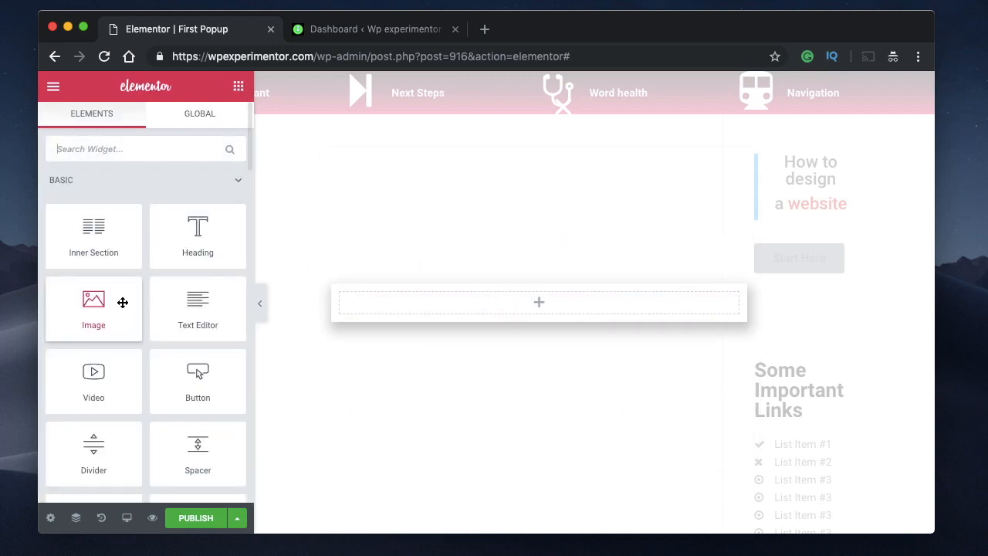
scroll(123, 302, "down", 2)
scroll(126, 304, "up", 2)
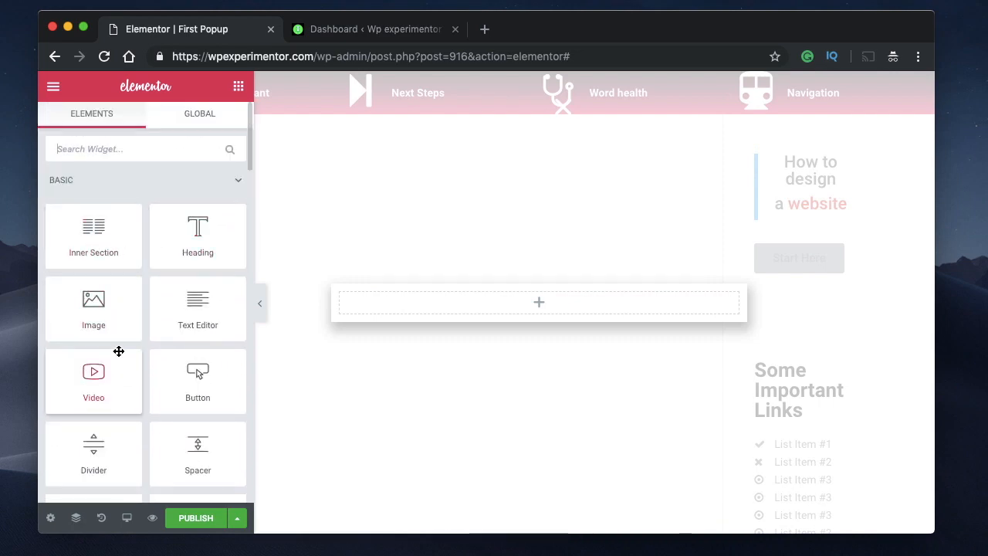
scroll(118, 352, "down", 15)
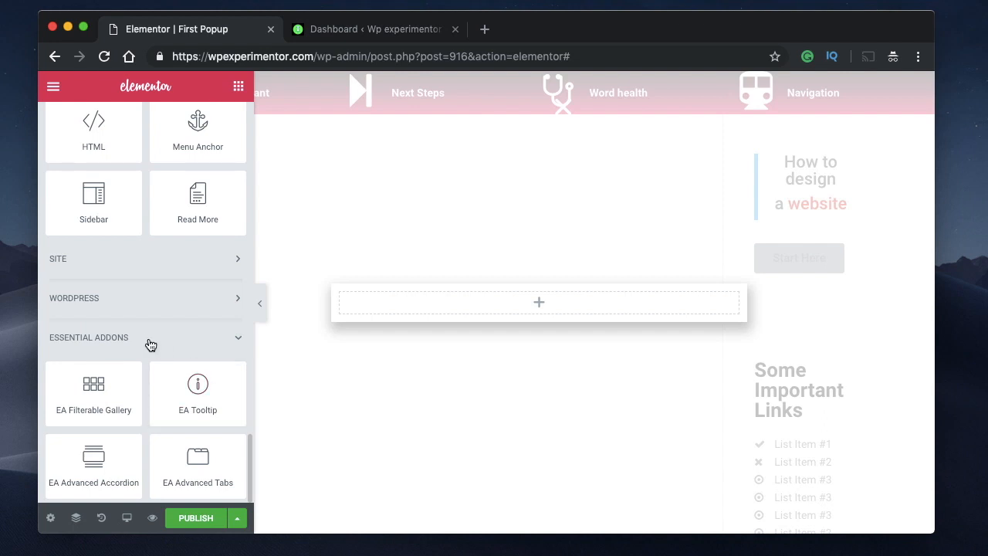
- Search the widgets for "form" and add the Form widget to the popup's empty section
left_click(150, 344)
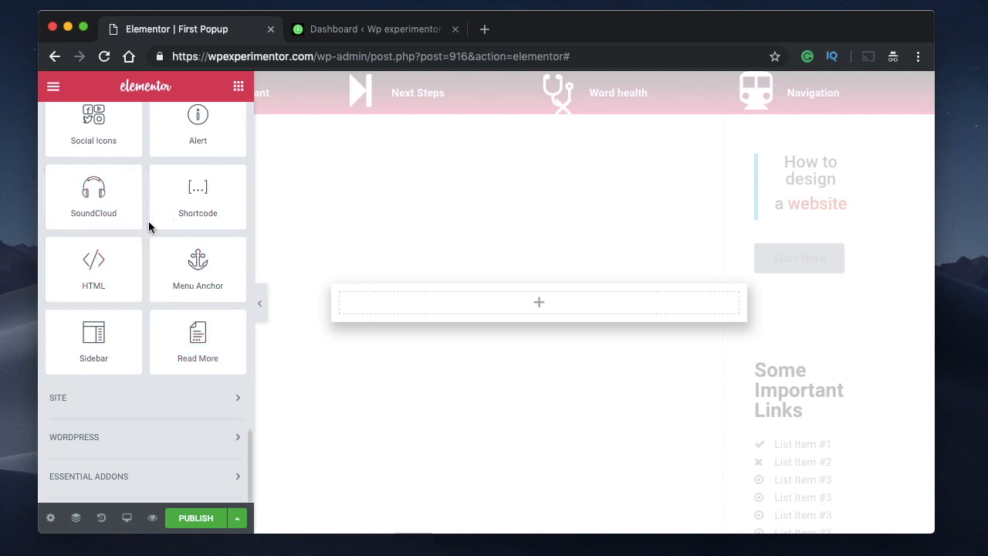
scroll(149, 223, "up", 5)
left_click_drag(225, 198, 192, 189)
scroll(193, 189, "up", 15)
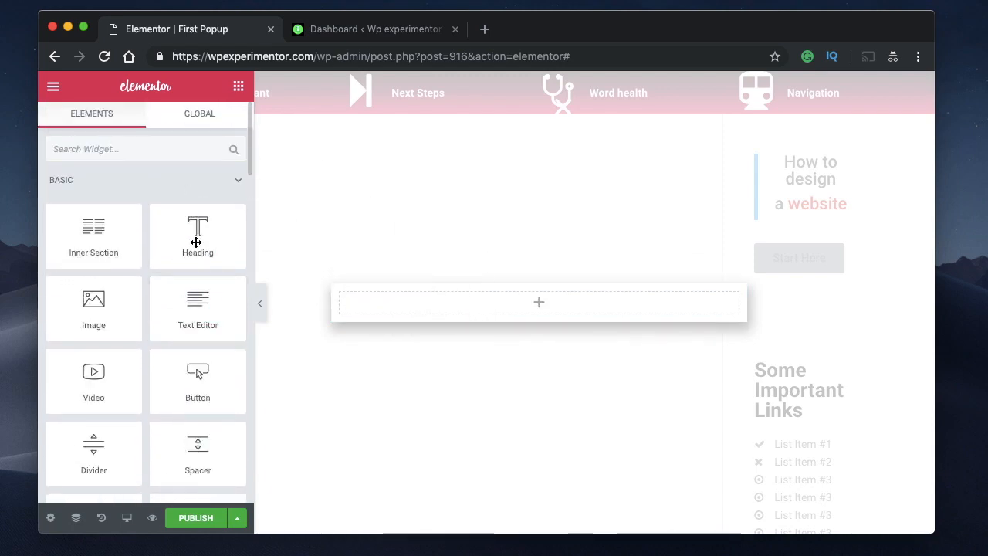
type("form")
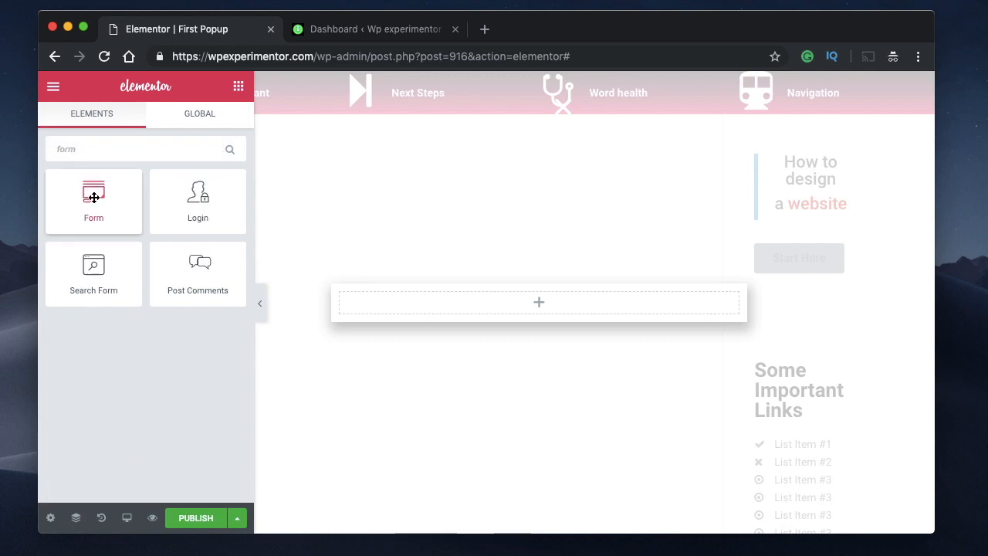
left_click_drag(93, 197, 497, 308)
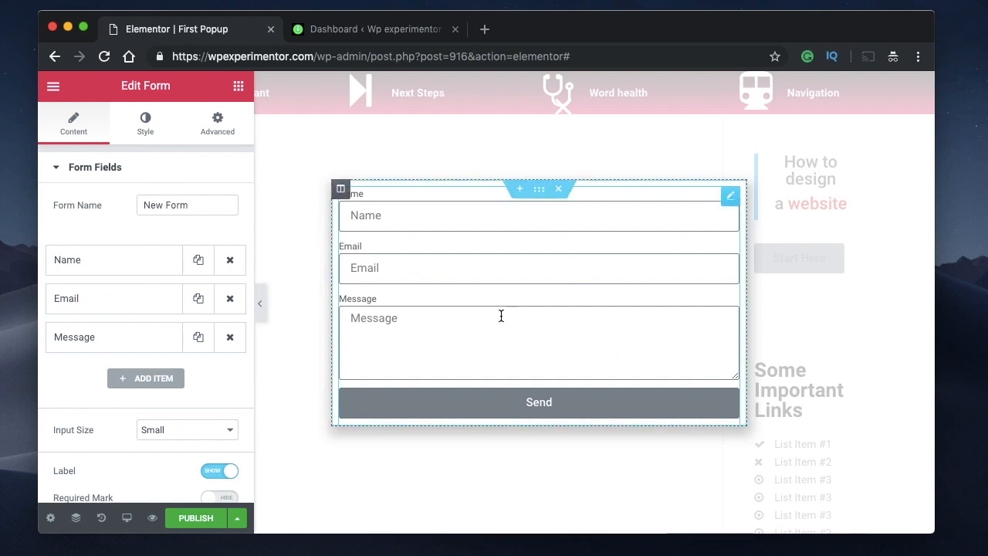
- Delete the section holding the form and insert the CONNECT cyclist popup template from the library
left_click(558, 189)
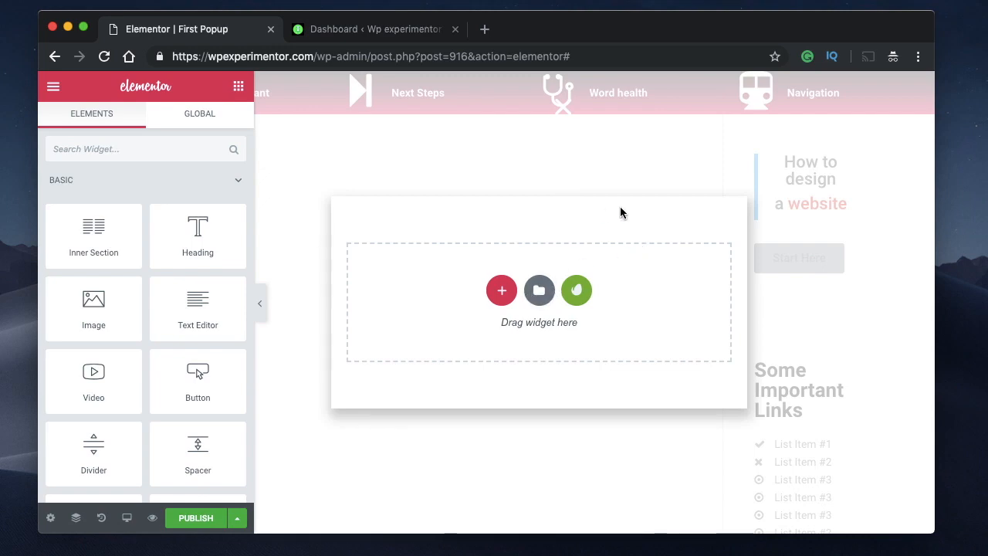
left_click(543, 292)
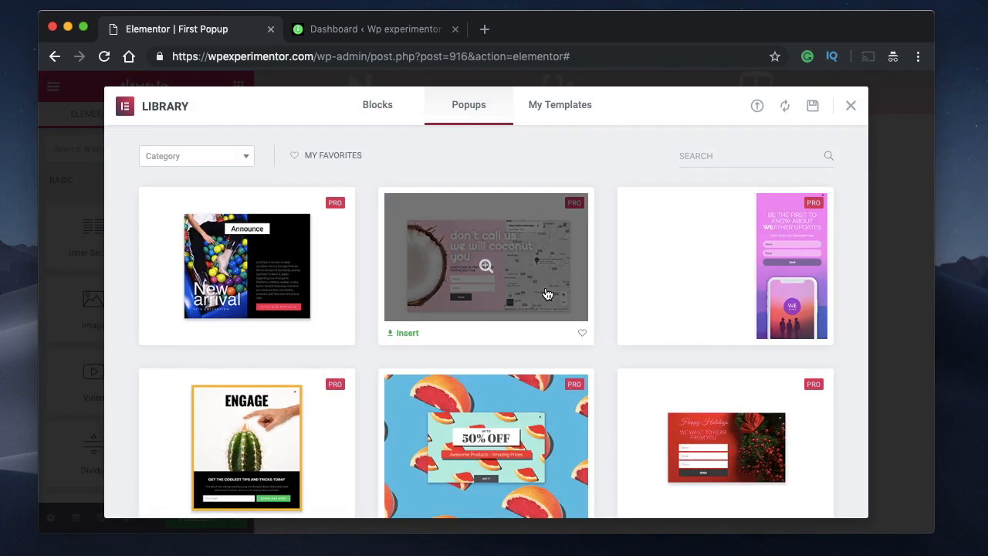
scroll(526, 173, "down", 3)
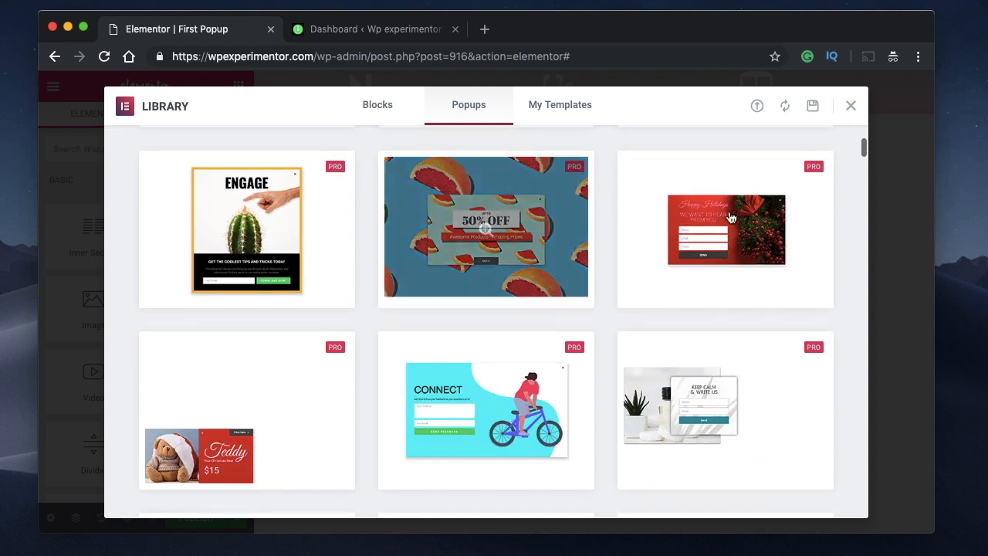
scroll(469, 403, "down", 3)
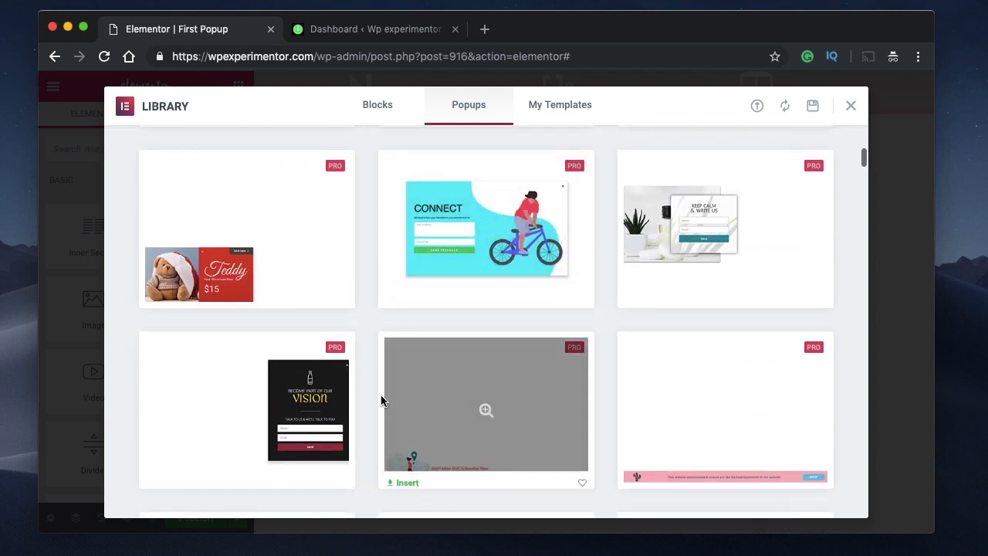
scroll(381, 398, "down", 2)
scroll(514, 312, "up", 2)
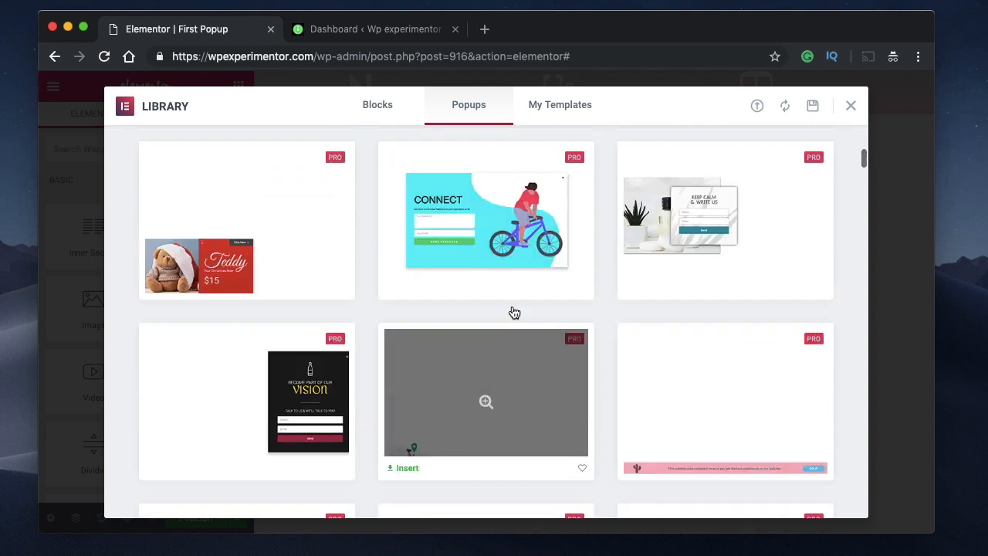
scroll(514, 313, "up", 1)
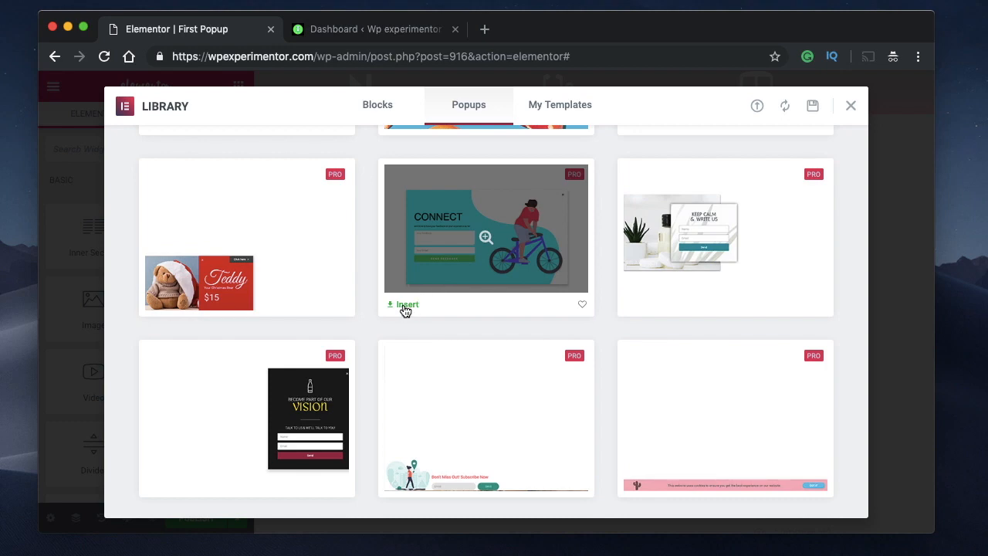
left_click(404, 305)
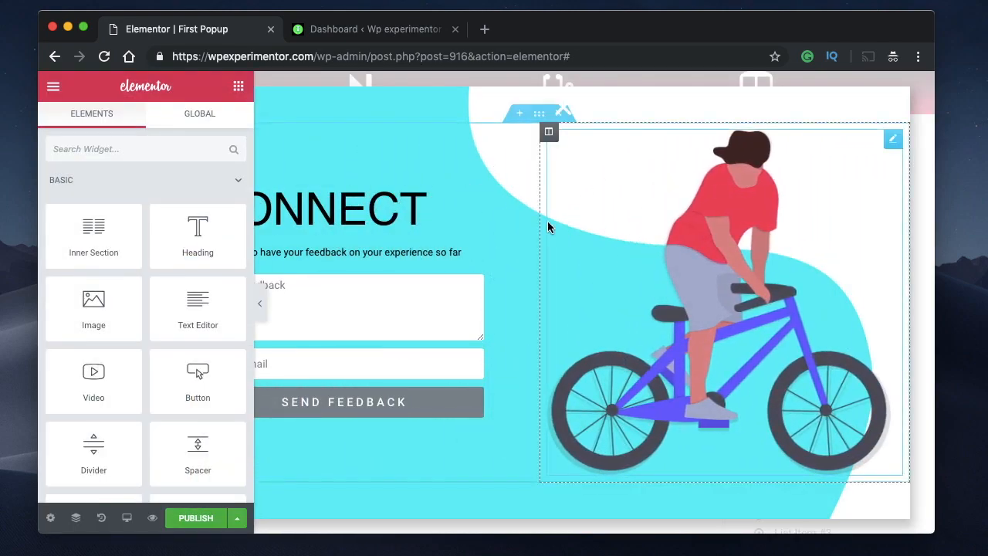
- View the inserted CONNECT popup with the editing panel hidden, restore the panel and open the popup's preview settings
left_click(260, 306)
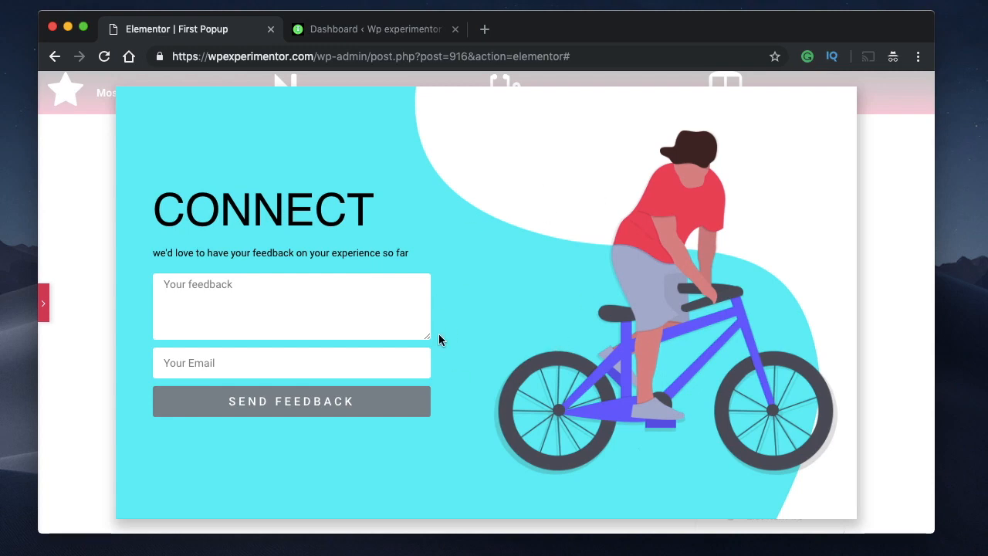
left_click(45, 305)
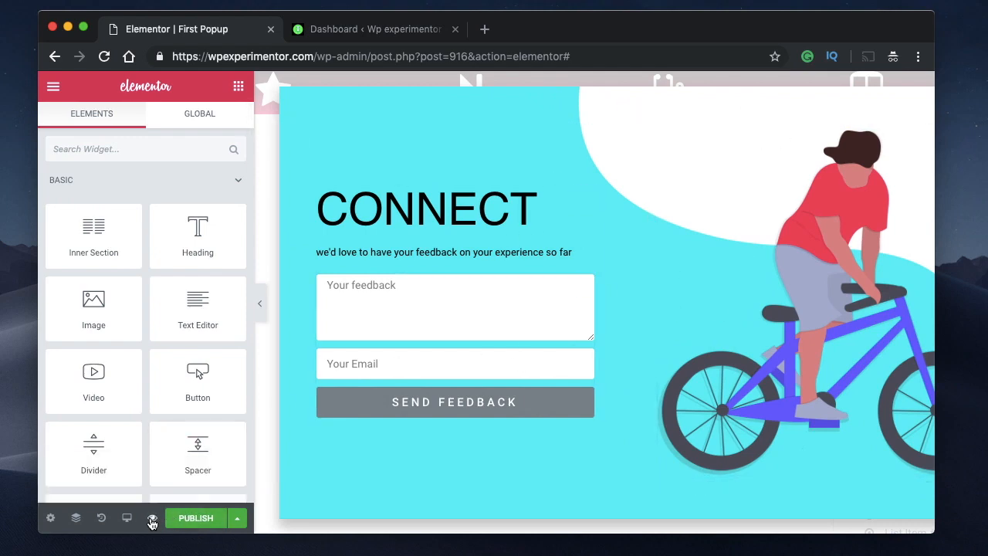
mouse_move(153, 523)
left_click(99, 488)
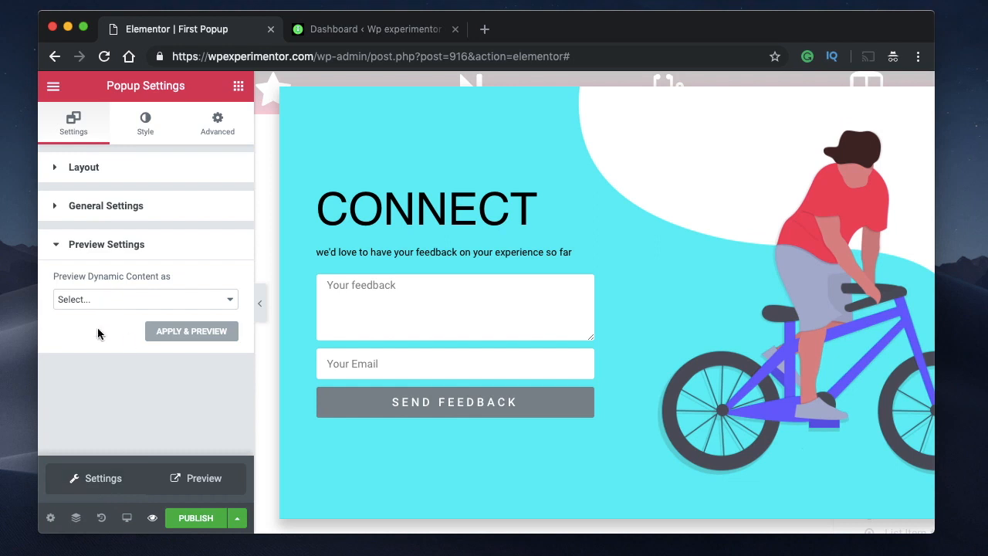
- Look over the popup's save options and its publish settings, closing both without changes
left_click(238, 519)
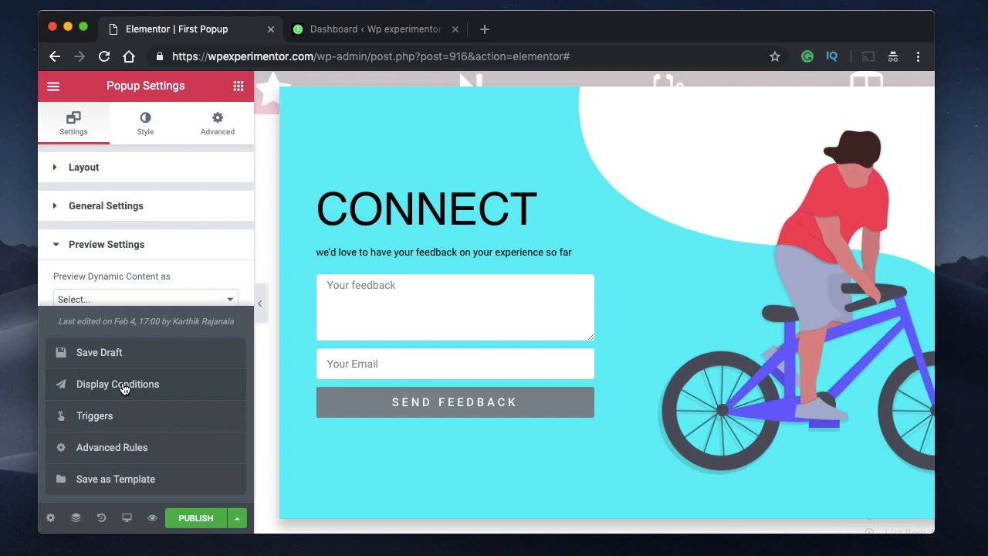
left_click(238, 517)
left_click(196, 519)
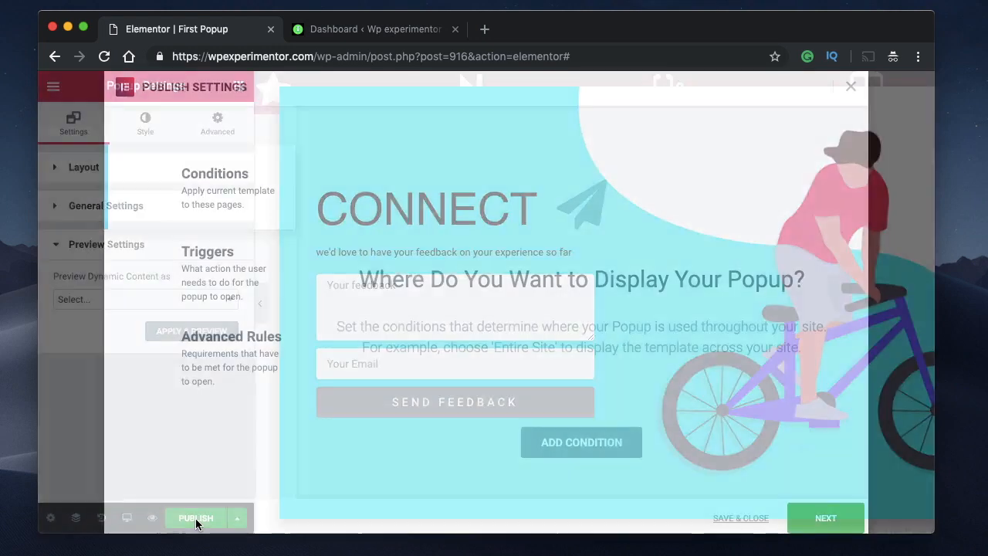
left_click(851, 88)
- Try a display condition that includes the Singular Front Page, remove it and close the publish settings
left_click(239, 519)
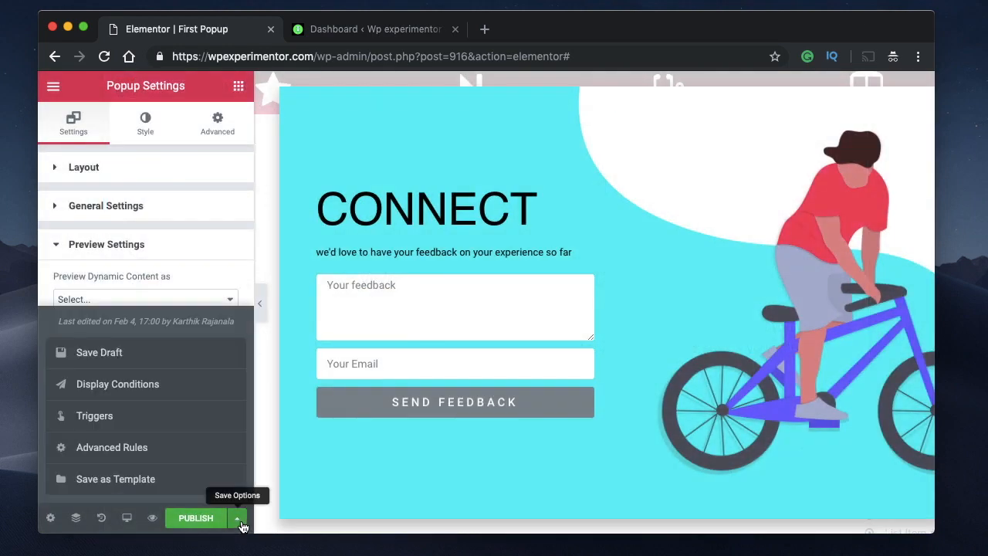
left_click(128, 384)
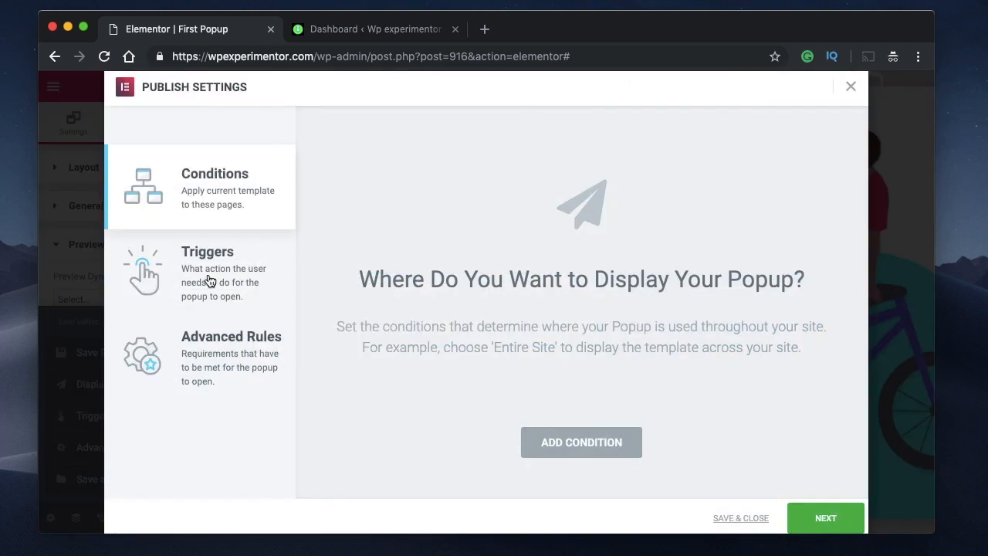
left_click(583, 436)
left_click(684, 418)
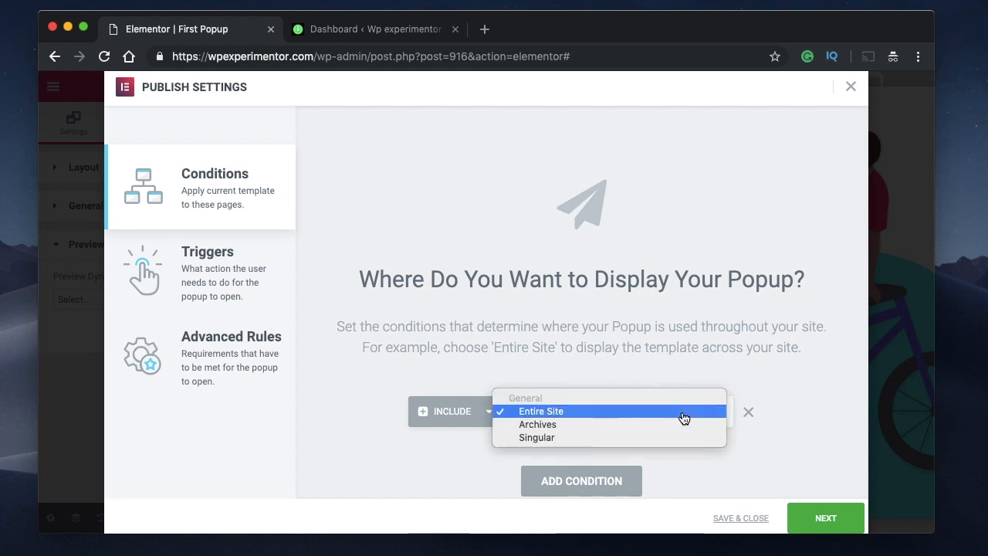
left_click(623, 437)
left_click(667, 422)
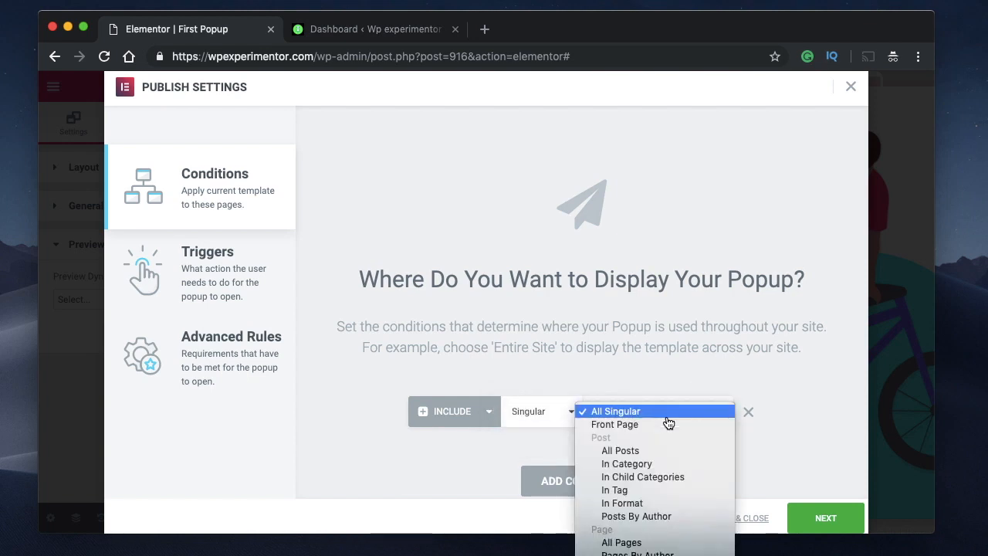
left_click(664, 424)
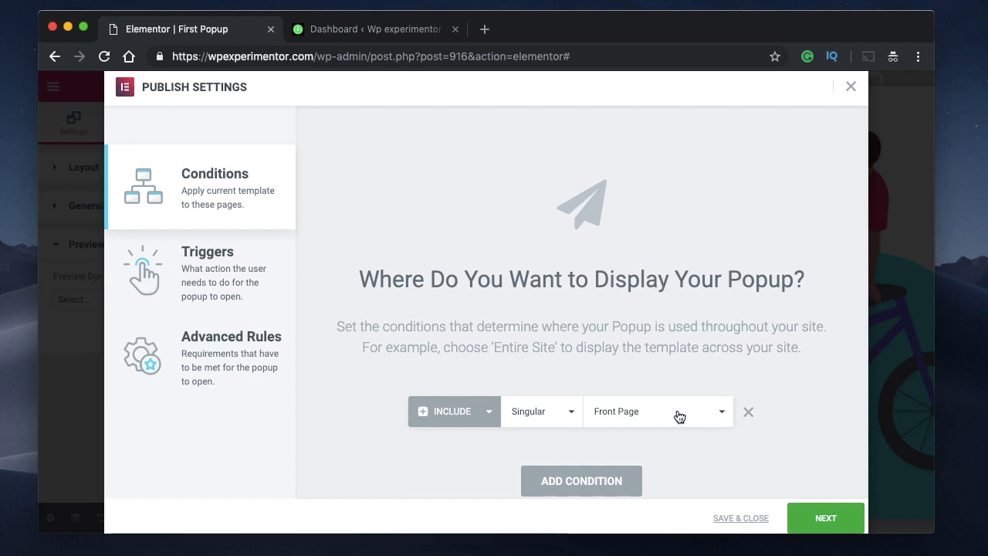
left_click(750, 412)
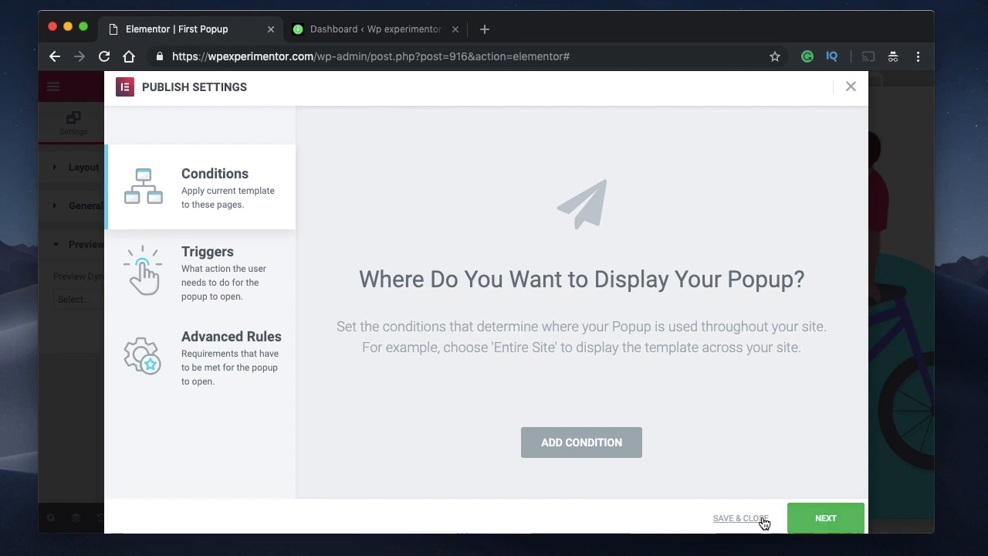
left_click(851, 86)
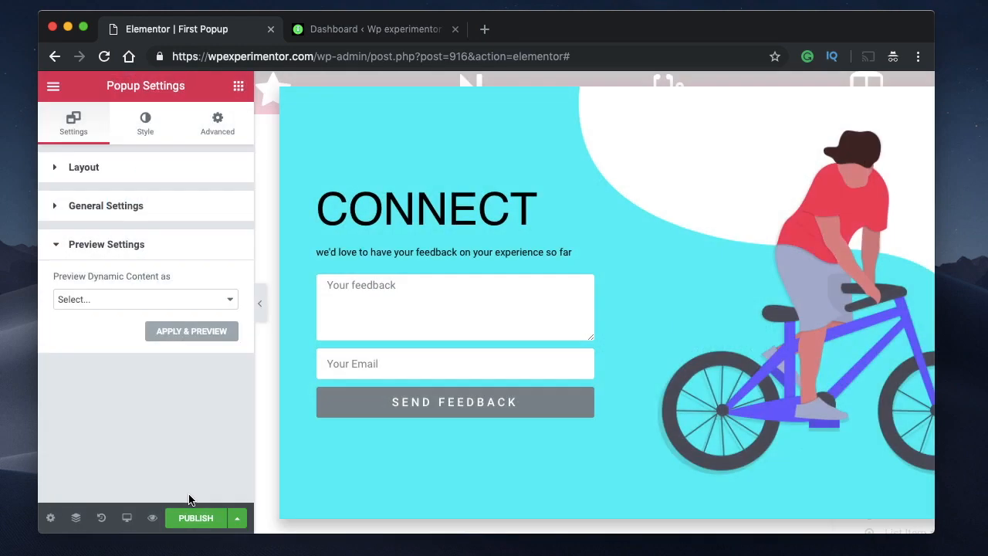
- Check the save options again and open the trigger choices in the popup's publish settings
mouse_move(239, 519)
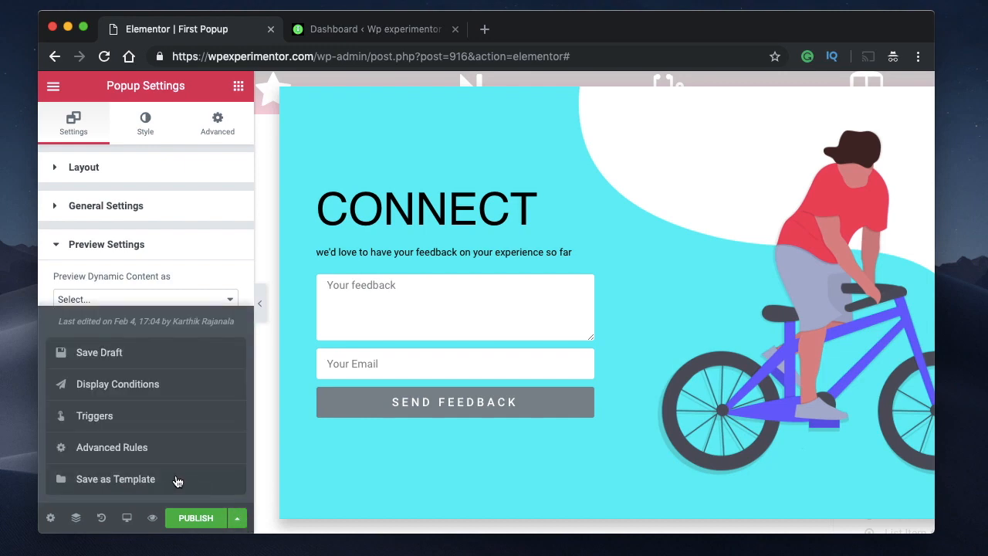
left_click(235, 524)
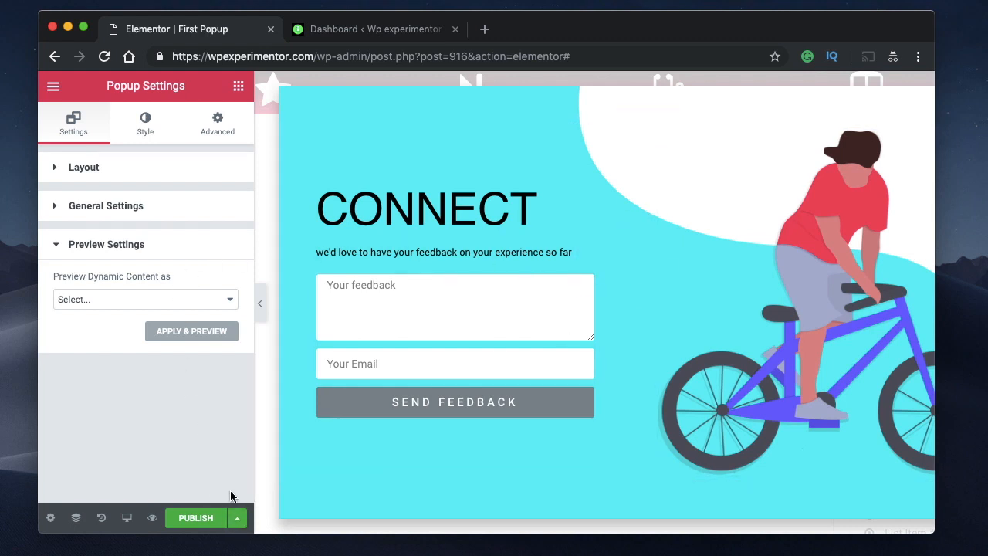
left_click(198, 517)
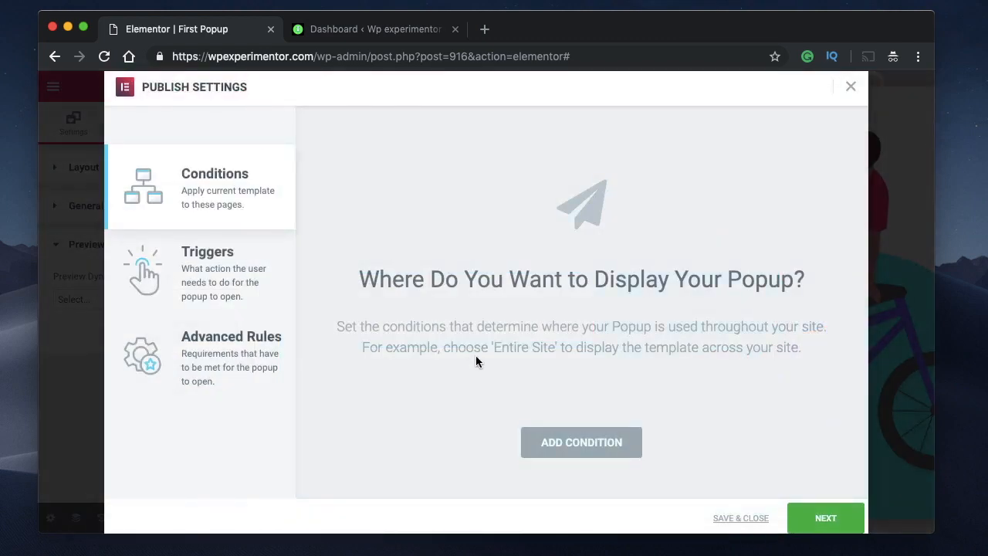
left_click(226, 273)
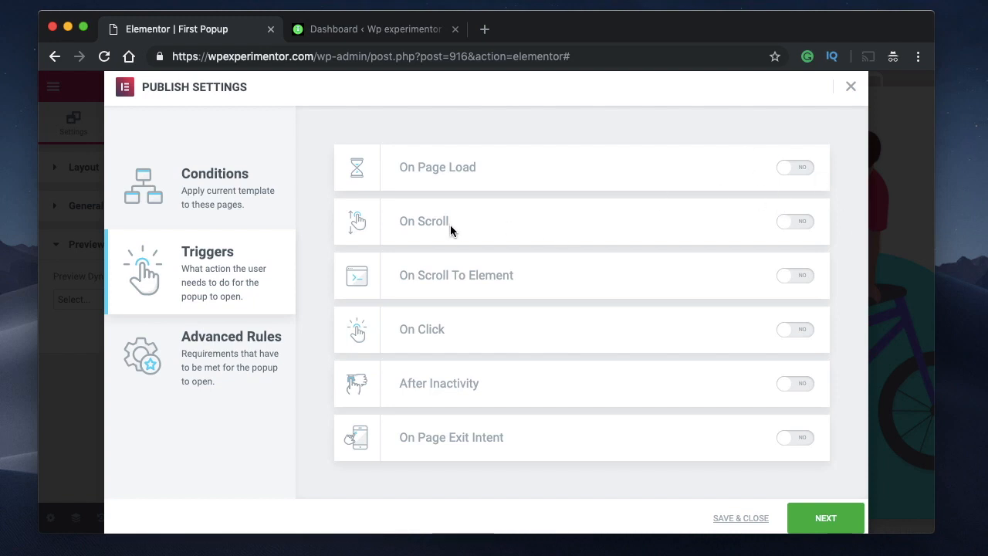
- Try the On Scroll trigger with the direction set to Down and examine its percentage setting, and disable the trigger
left_click(785, 221)
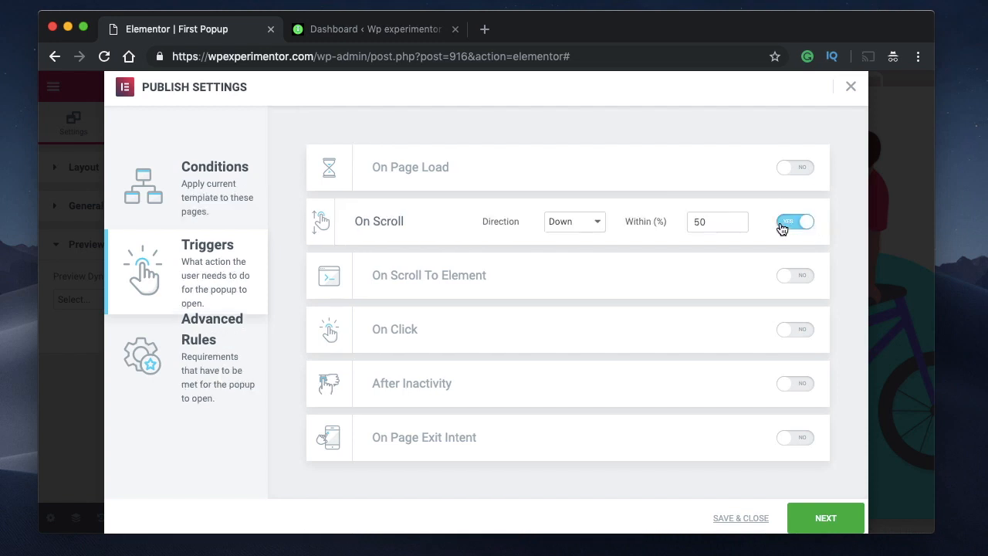
left_click(578, 229)
left_click(575, 223)
left_click(576, 224)
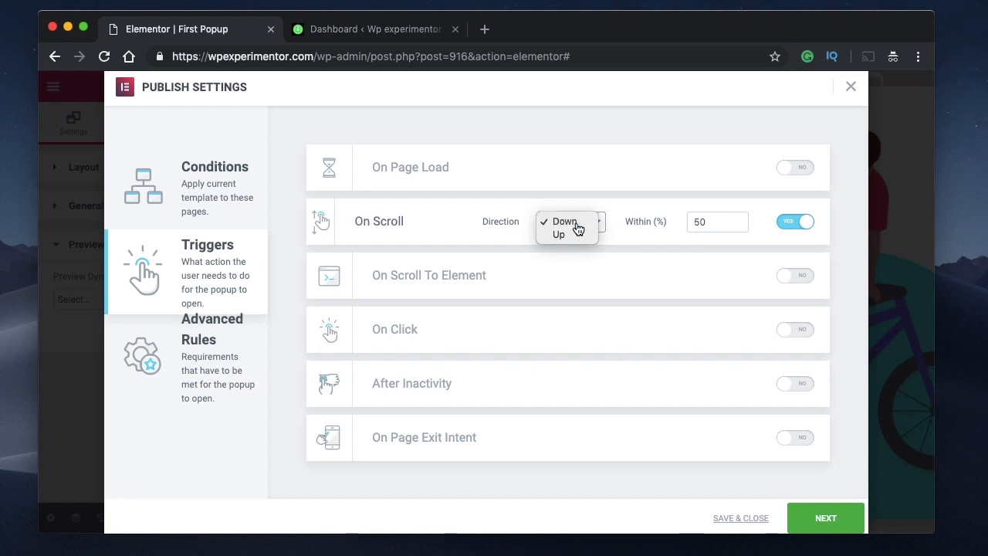
left_click(577, 224)
left_click(712, 223)
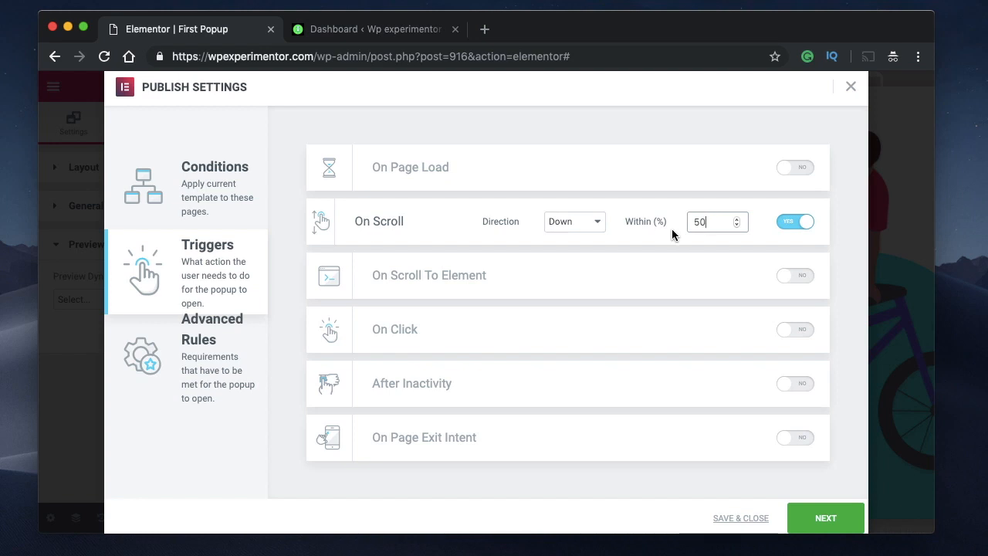
left_click(795, 221)
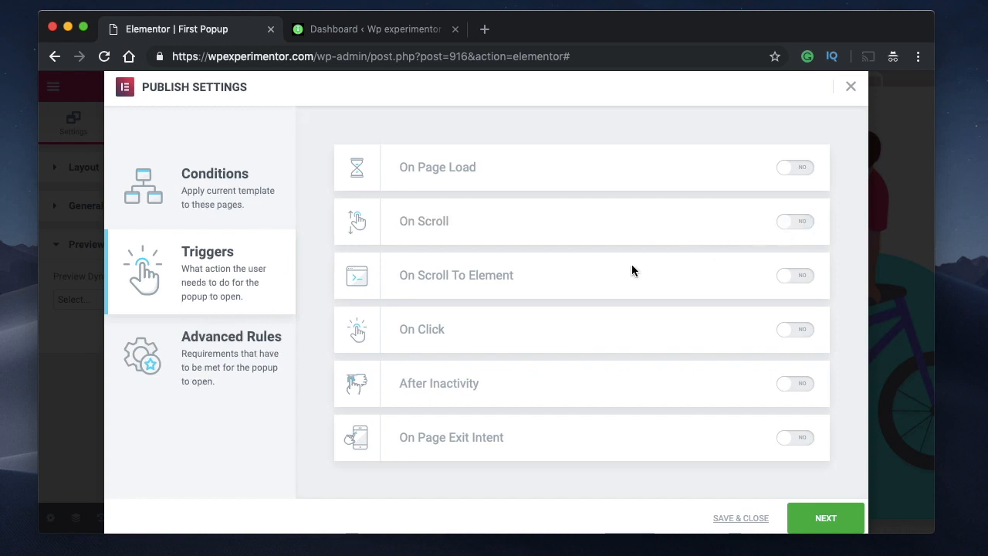
- Try the On Scroll To Element trigger, examine its selector setting and disable the trigger
left_click(795, 279)
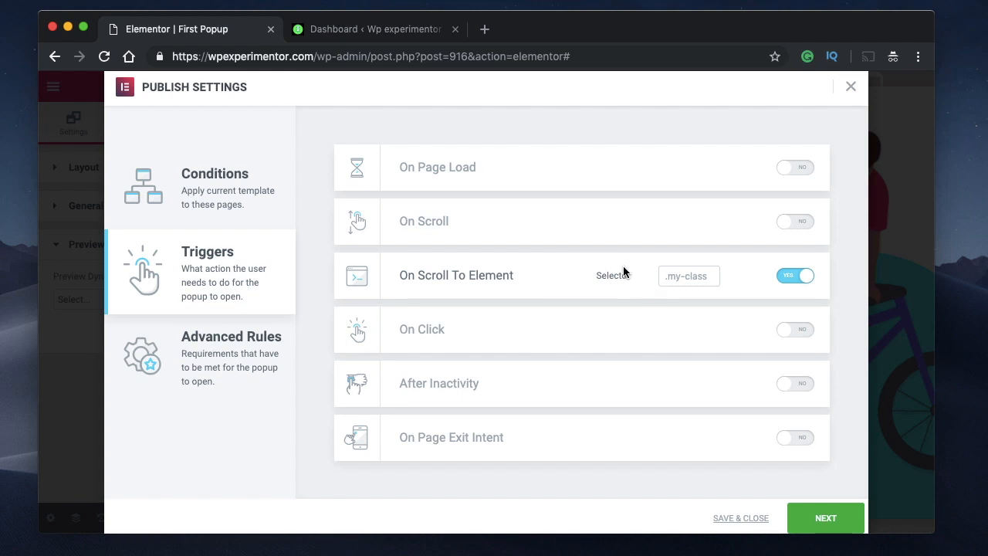
left_click(683, 275)
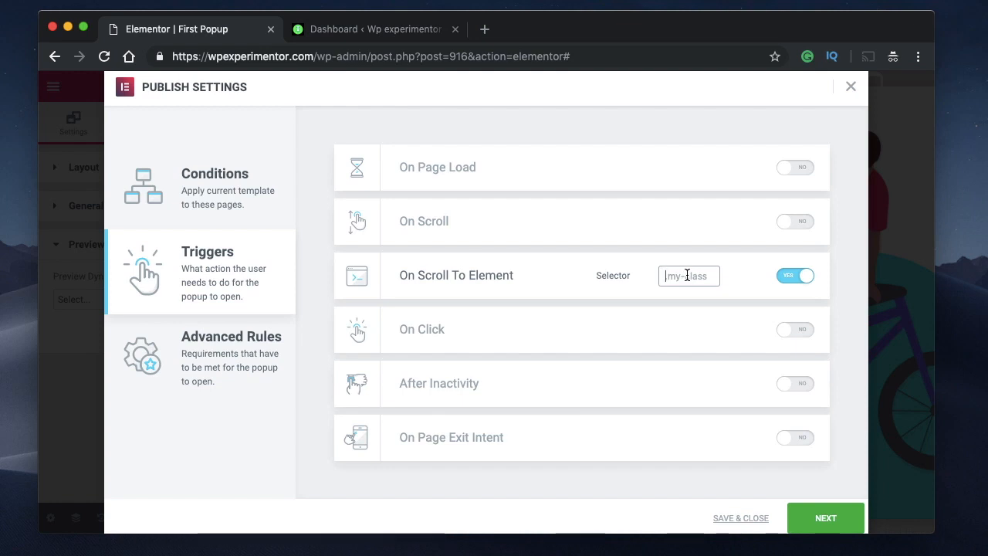
left_click(794, 271)
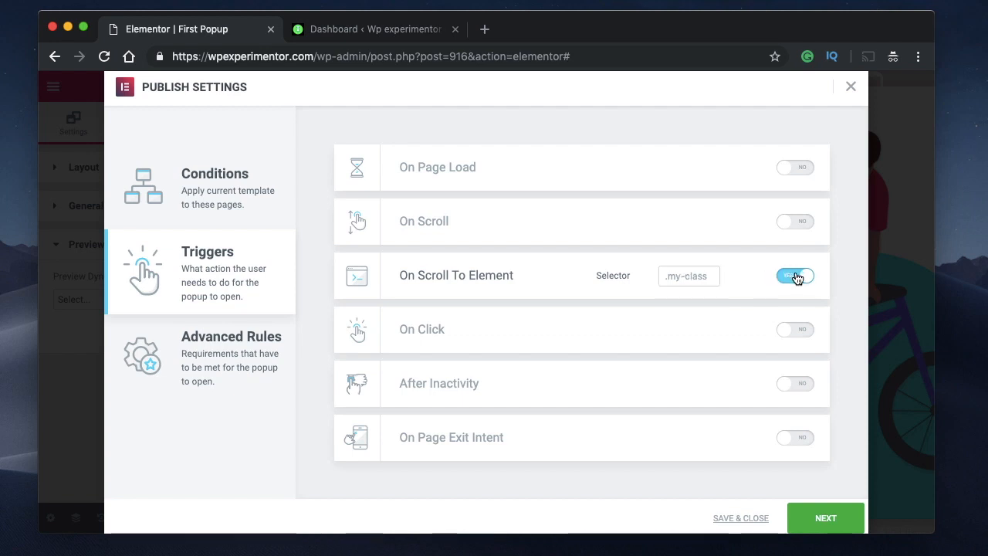
- Try the On Click trigger, raise its click count and return it to 1, and disable the trigger
left_click(798, 330)
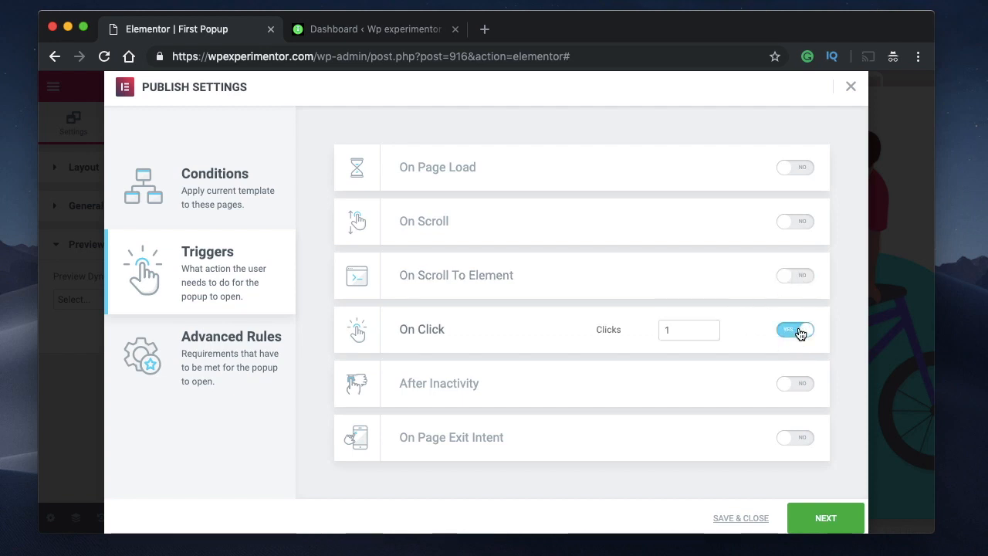
left_click(706, 327)
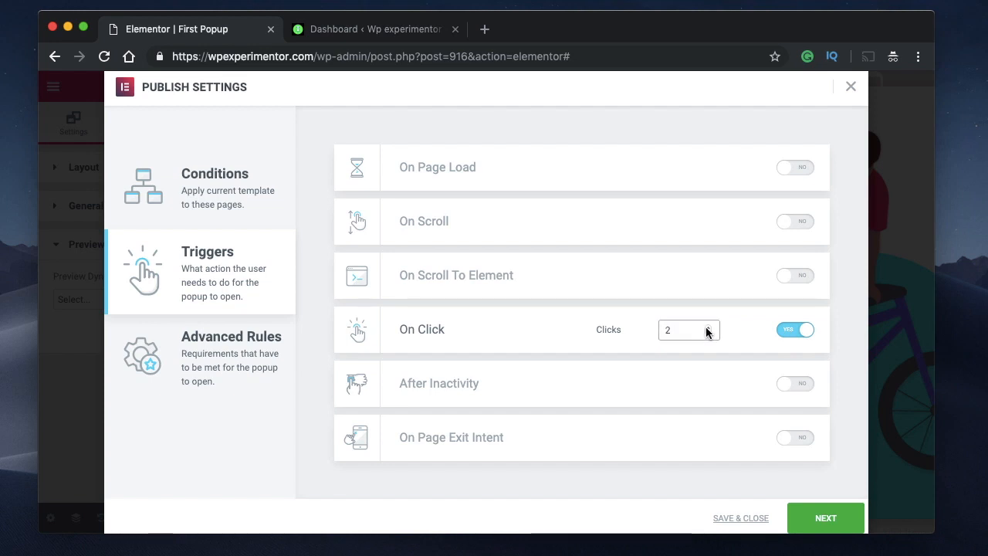
left_click(706, 326)
left_click(708, 335)
left_click(709, 334)
left_click(788, 331)
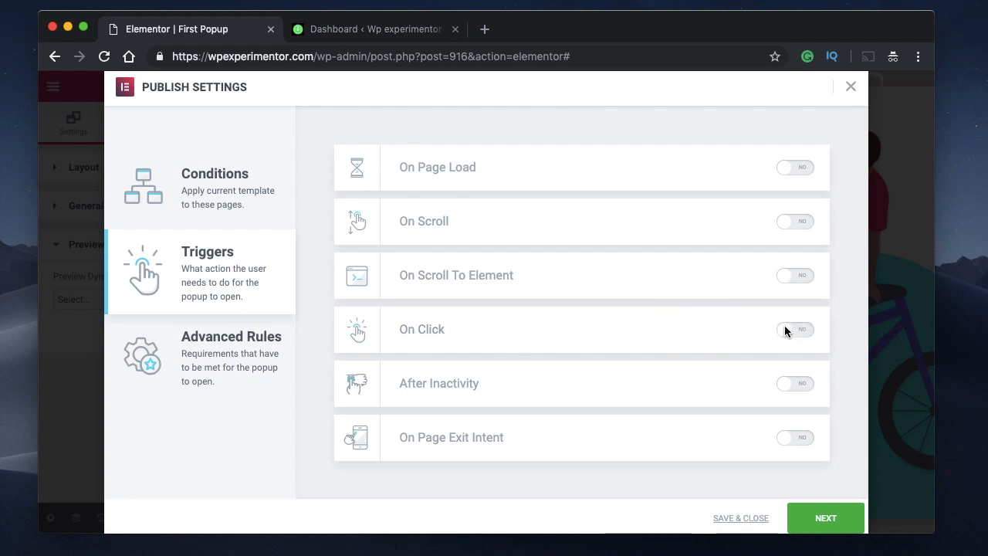
- Try the After Inactivity trigger and the On Page Exit Intent trigger, disabling each one again
left_click(788, 386)
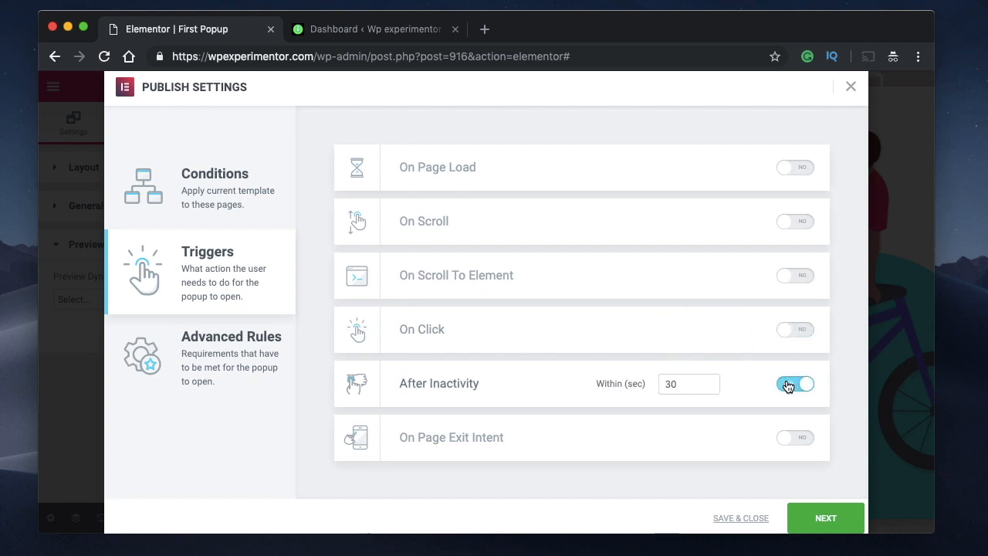
left_click(807, 387)
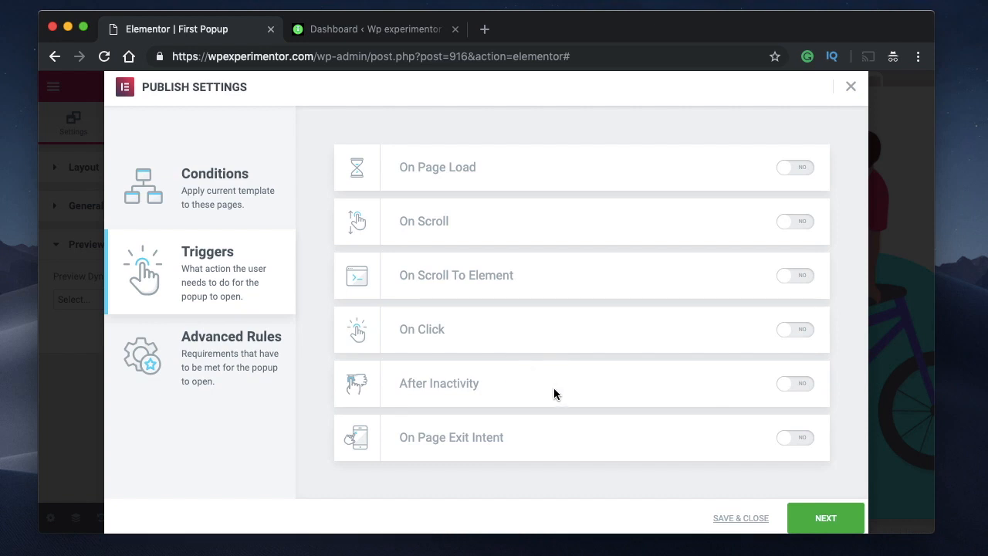
left_click(795, 443)
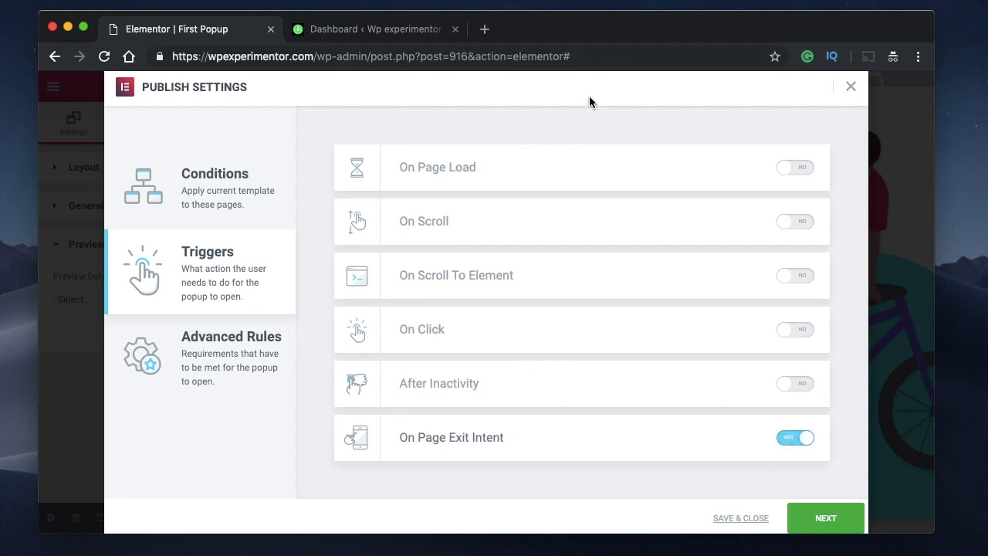
left_click(803, 439)
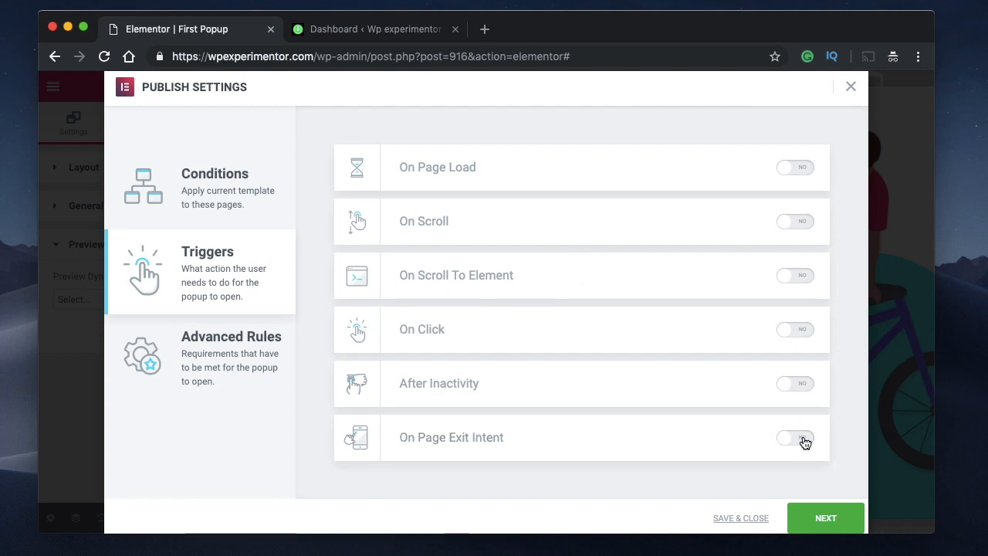
- In the advanced rules, try Show up to X times and When arriving from specific URL, disabling each one again
left_click(191, 355)
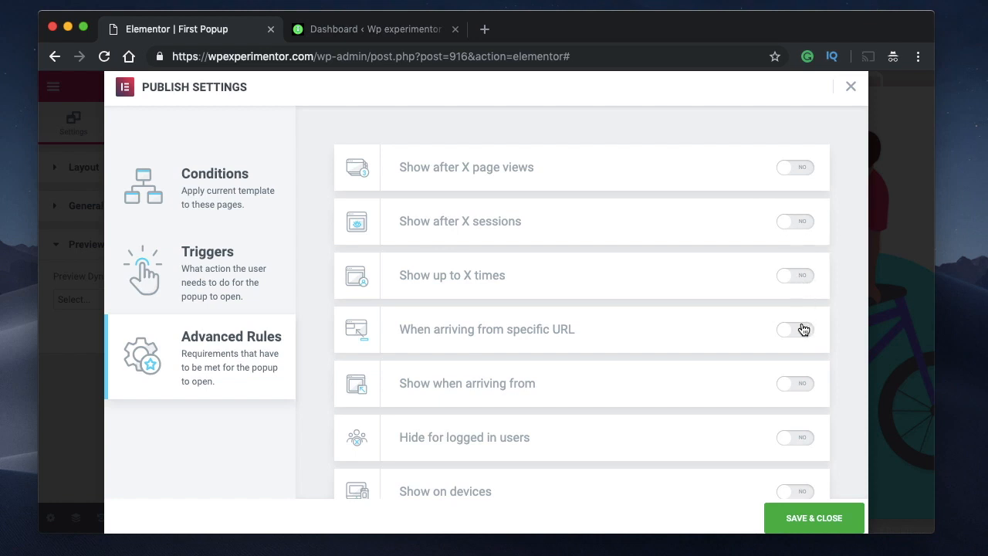
left_click(791, 280)
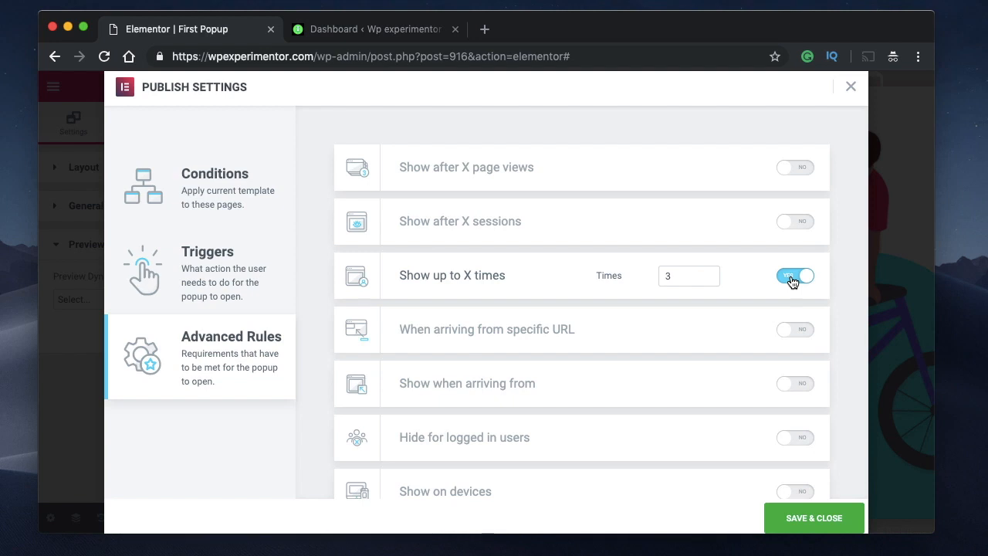
left_click(792, 280)
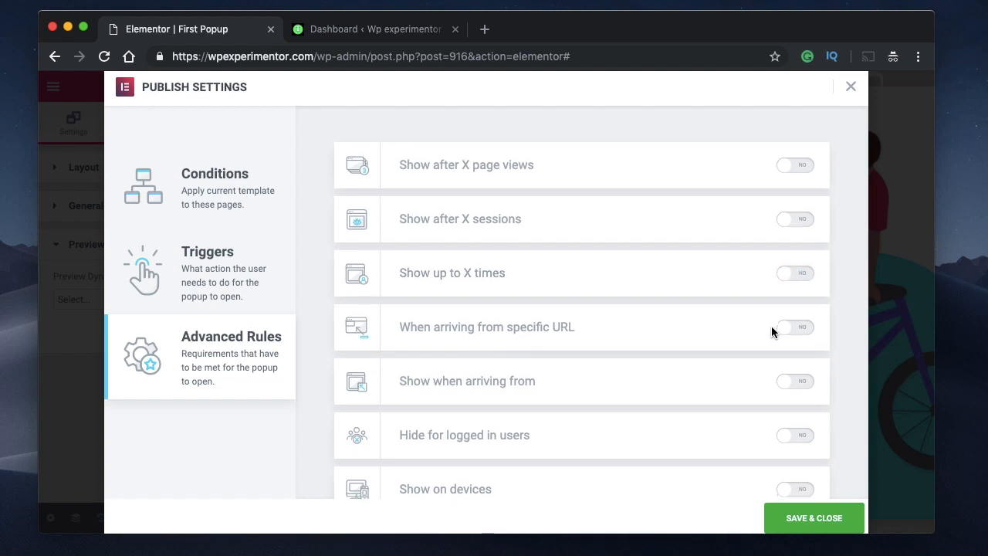
scroll(772, 330, "down", 2)
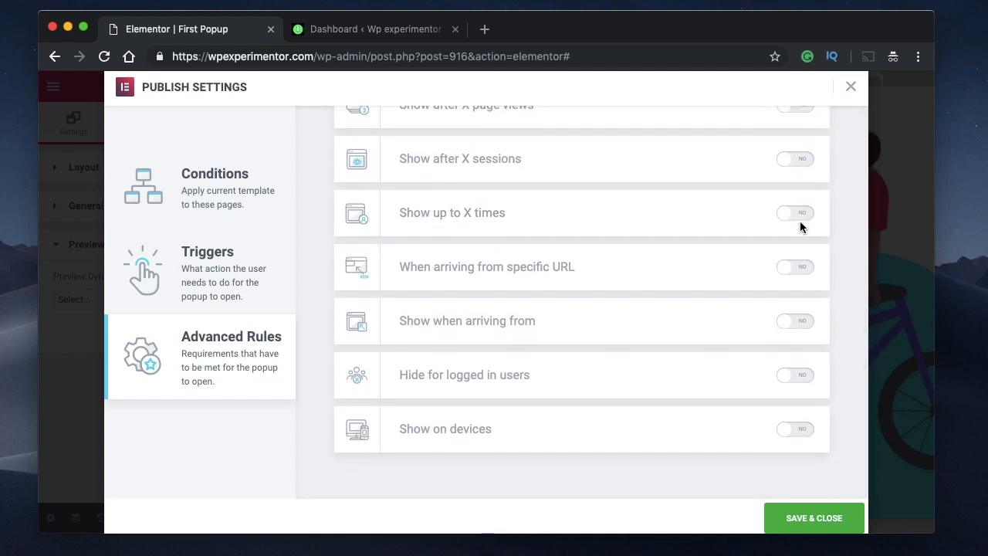
left_click(795, 268)
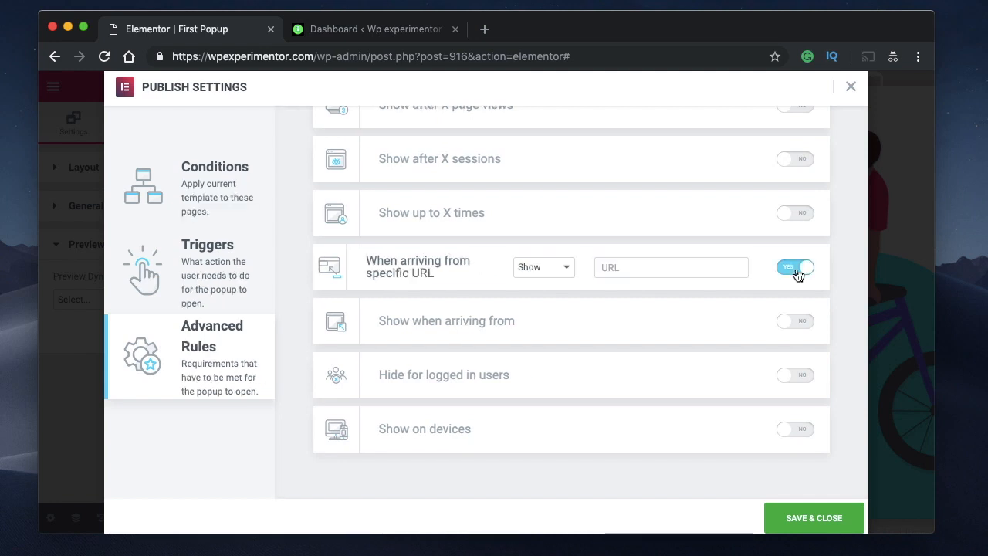
left_click(798, 276)
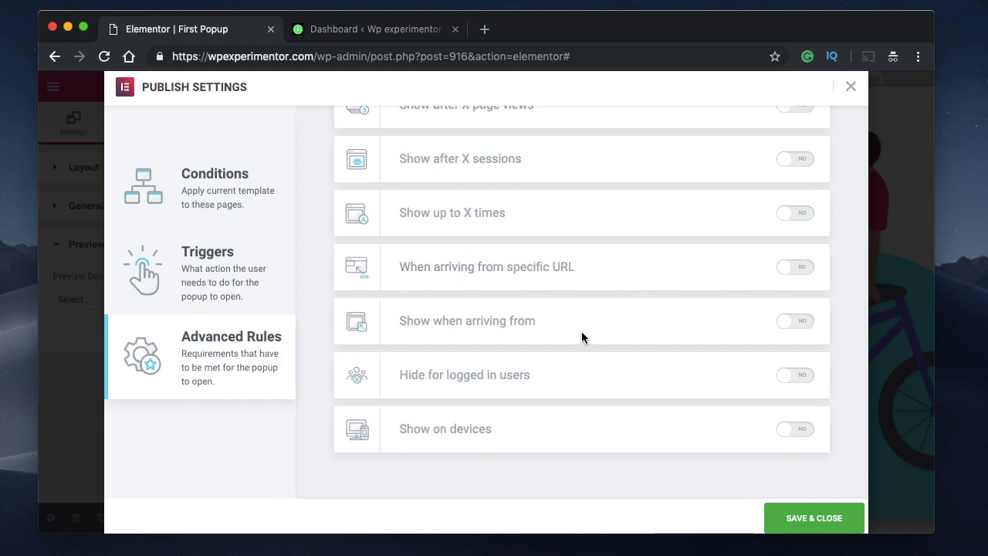
- Try the Show when arriving from rule with its source options and the Hide for logged in users rule, and disable both
left_click(787, 325)
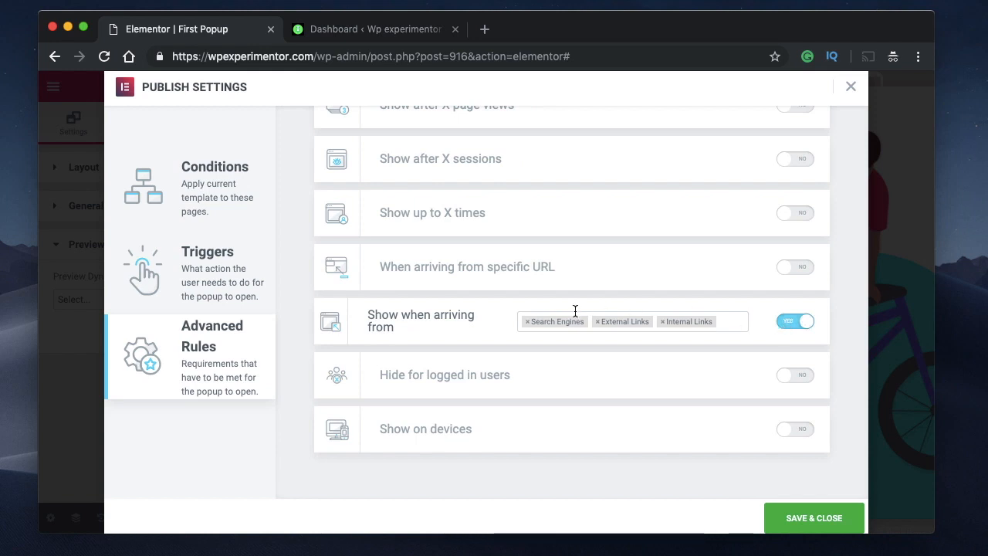
left_click(731, 319)
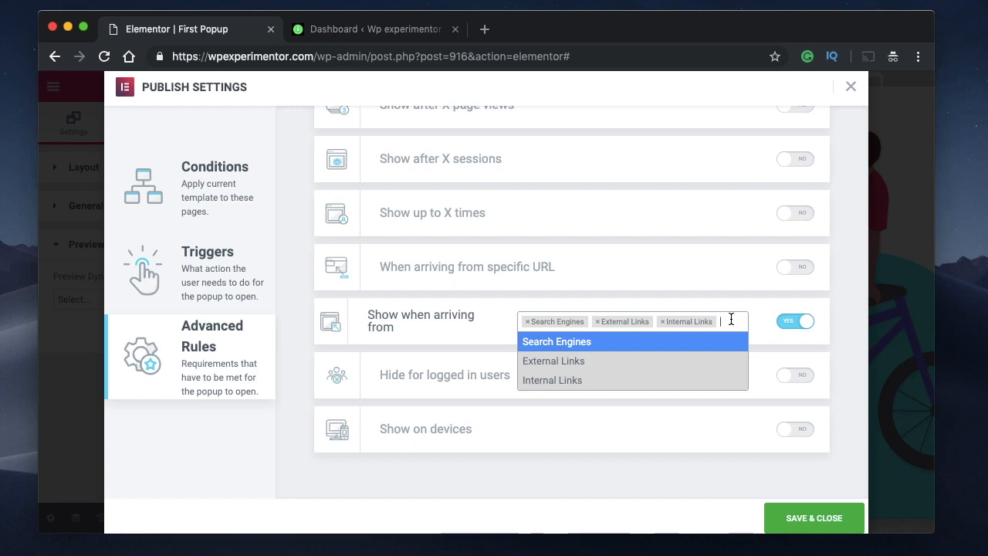
left_click(730, 319)
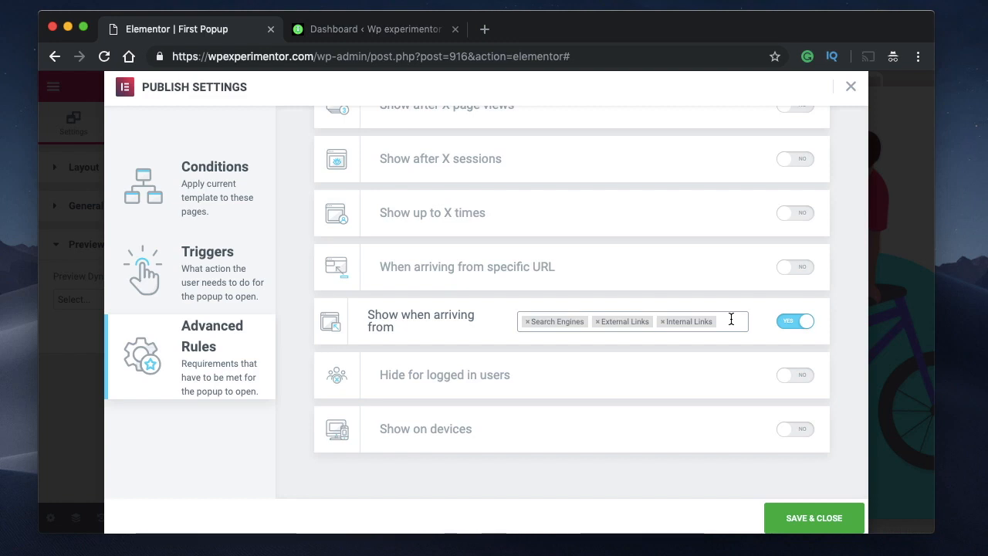
left_click(800, 321)
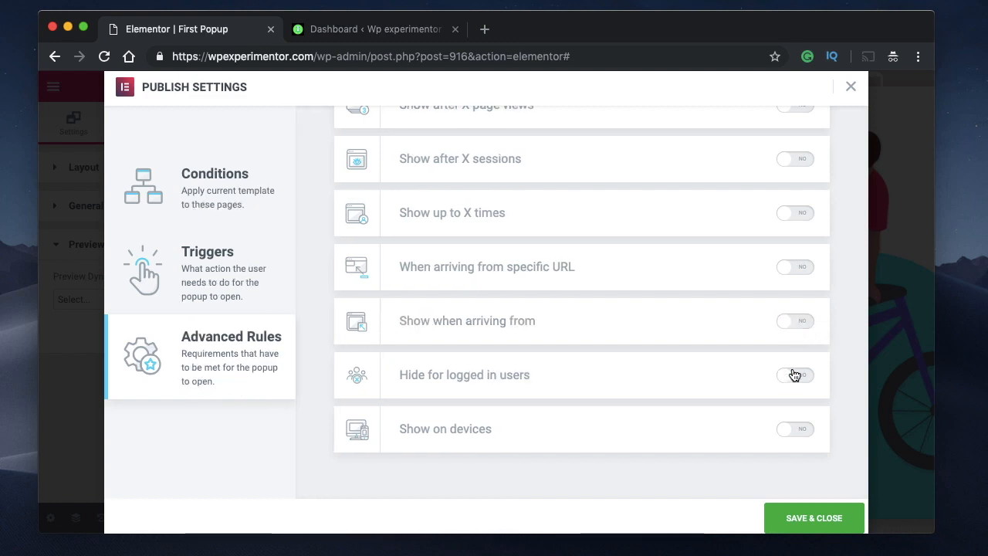
left_click(795, 376)
left_click(795, 376)
- Enable the Show on devices rule and restrict its device list to Desktop and Tablet
left_click(797, 432)
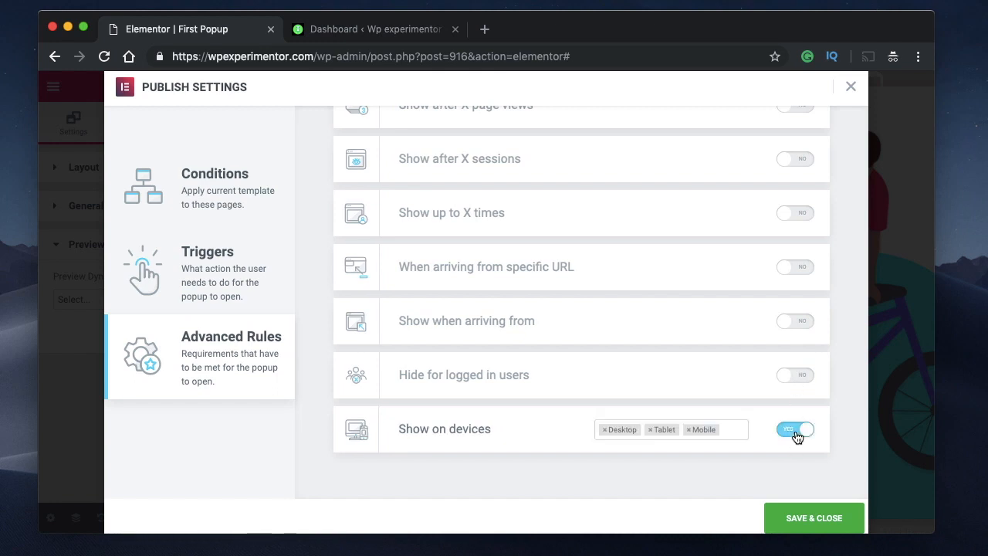
left_click(725, 428)
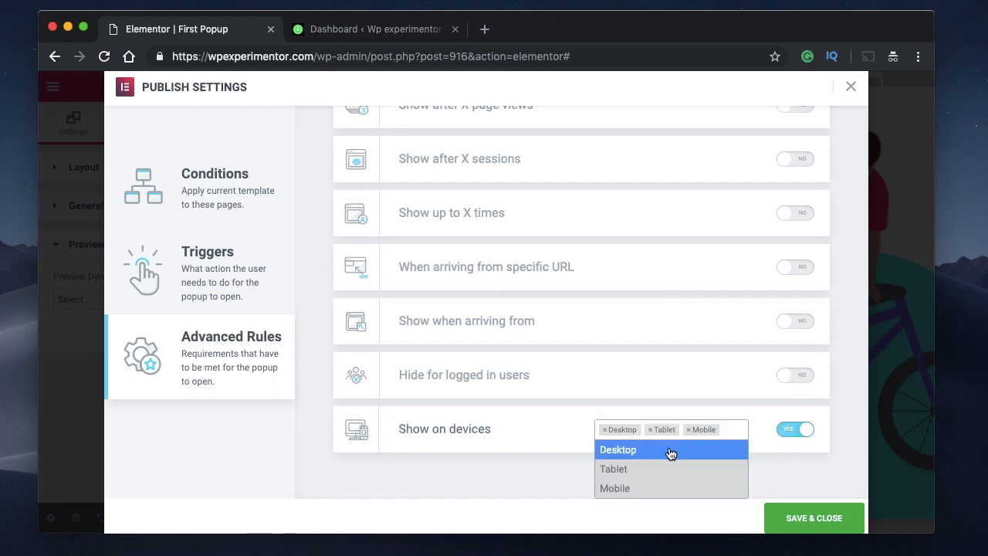
left_click(721, 426)
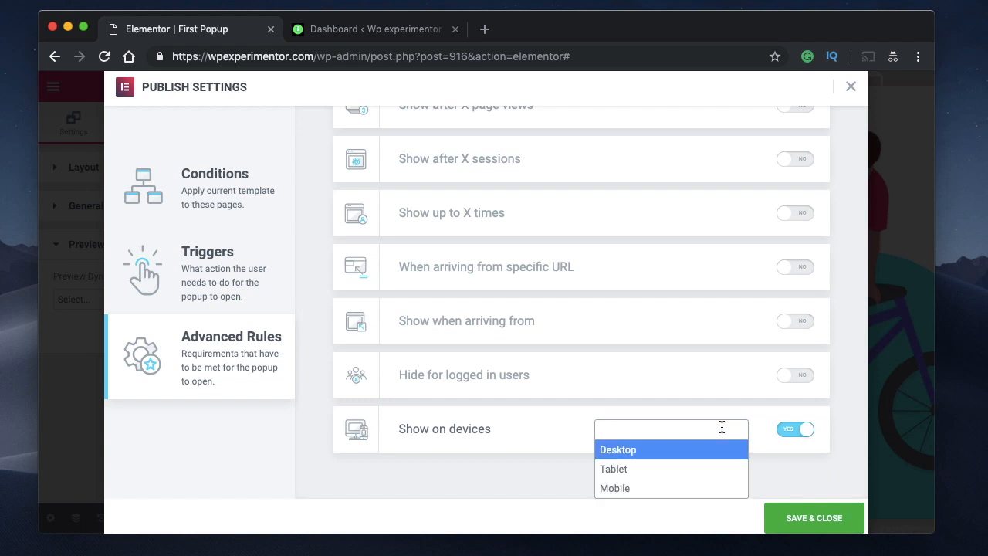
left_click(722, 427)
left_click(690, 430)
left_click(683, 451)
left_click(686, 435)
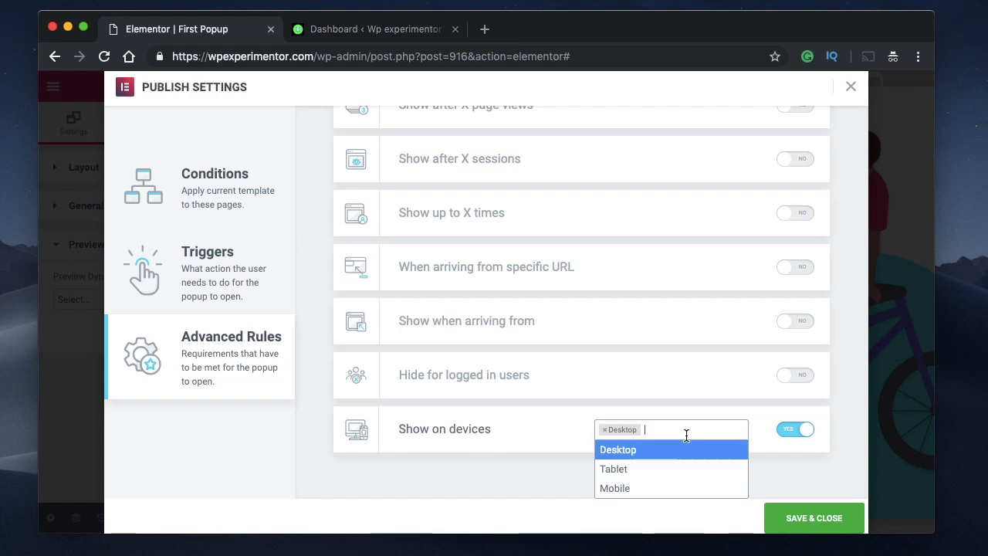
left_click(663, 471)
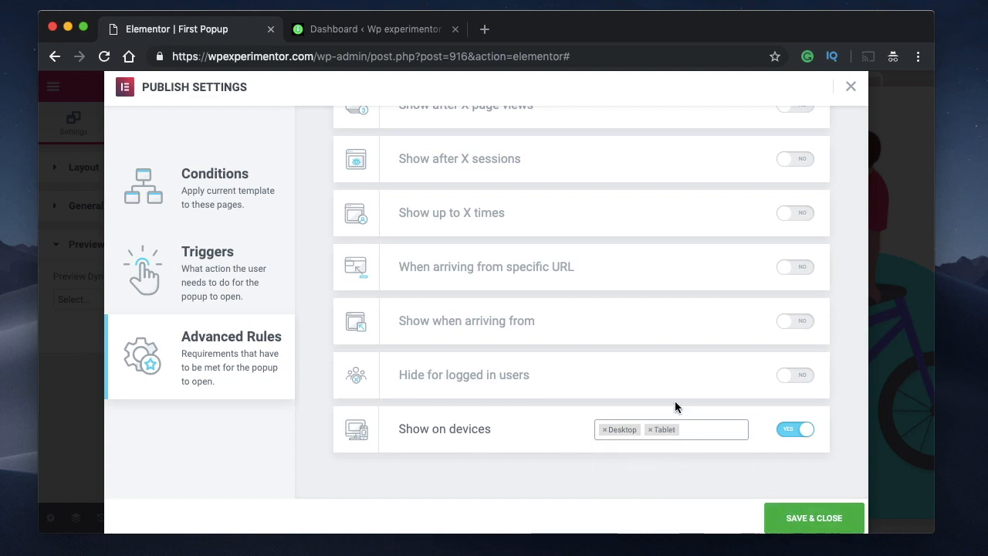
scroll(675, 408, "up", 2)
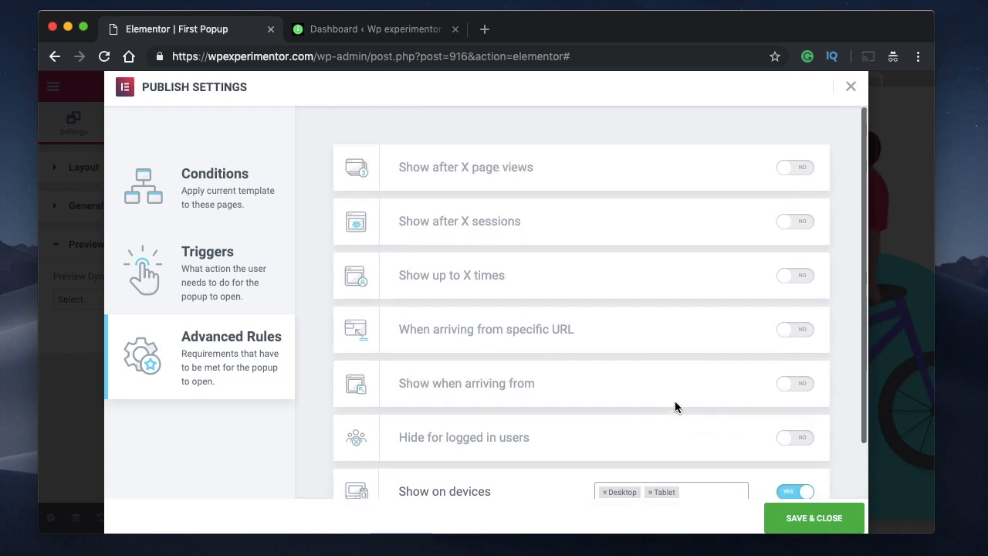
- Add a display condition that includes the Entire Site and continue to the popup's triggers
left_click(165, 278)
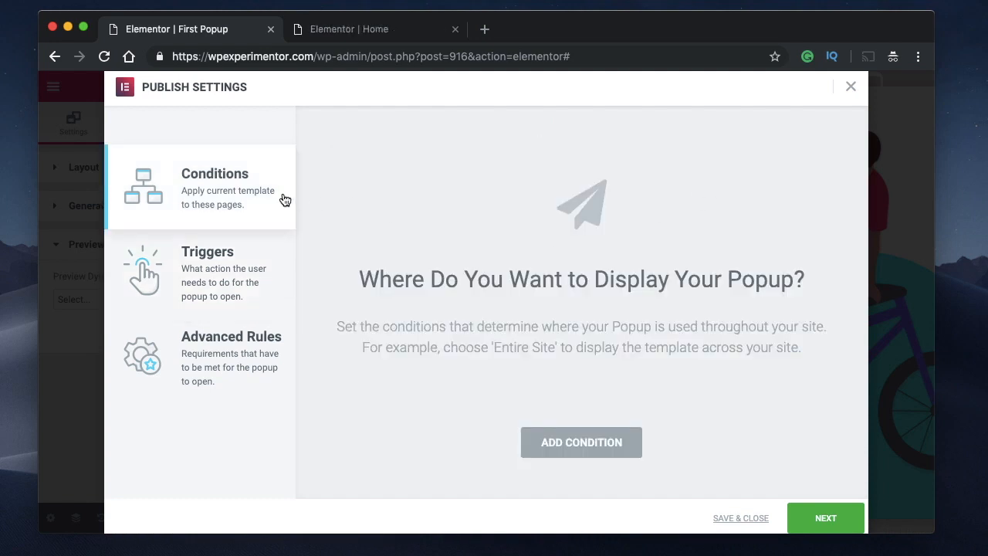
left_click(570, 448)
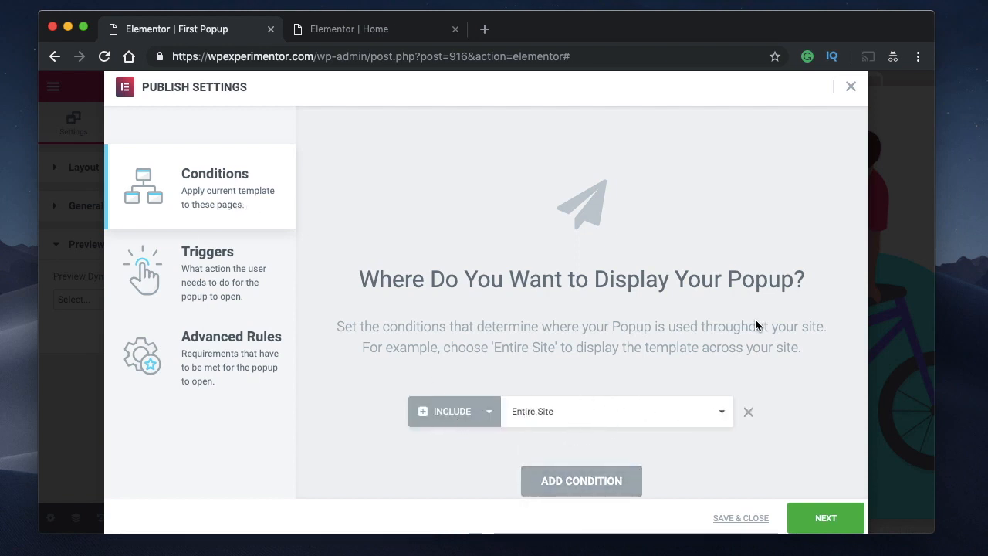
left_click(823, 519)
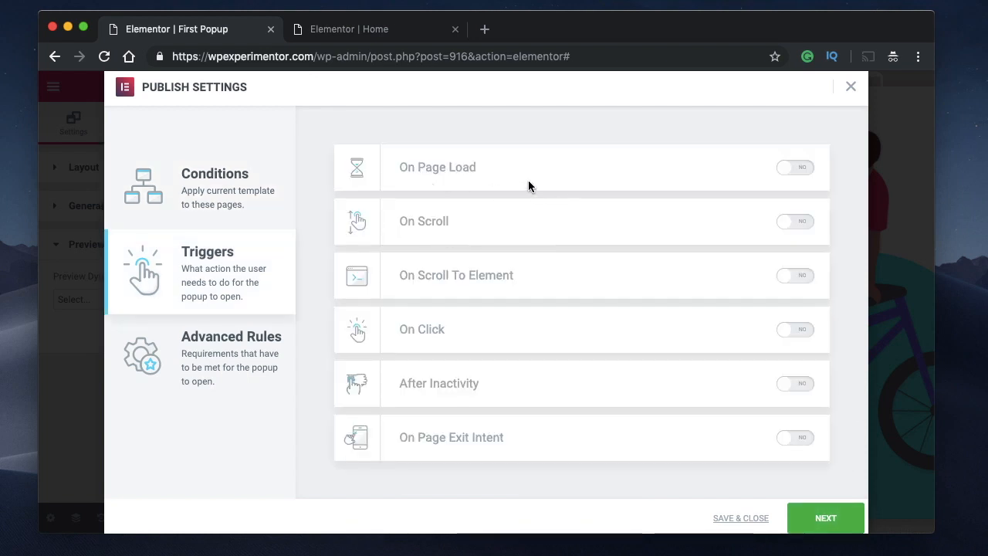
- Enable the On Page Load trigger with a delay of 1 second, and save and close the publish settings
left_click(801, 167)
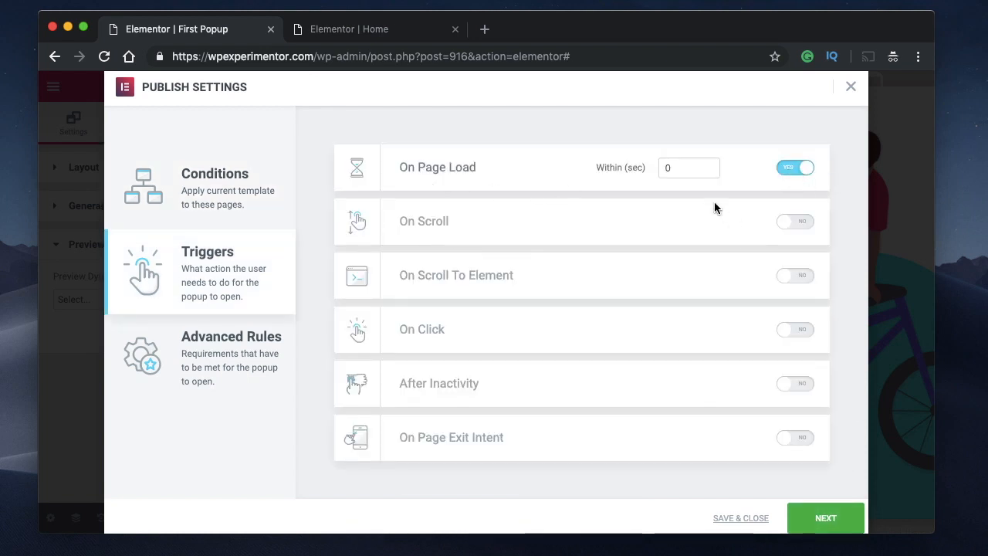
left_click(671, 169)
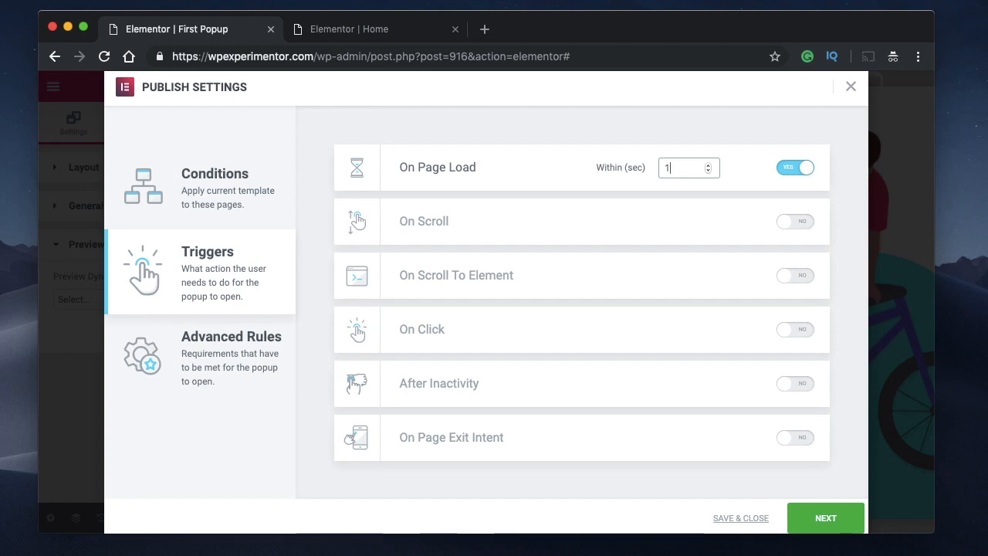
left_click(371, 29)
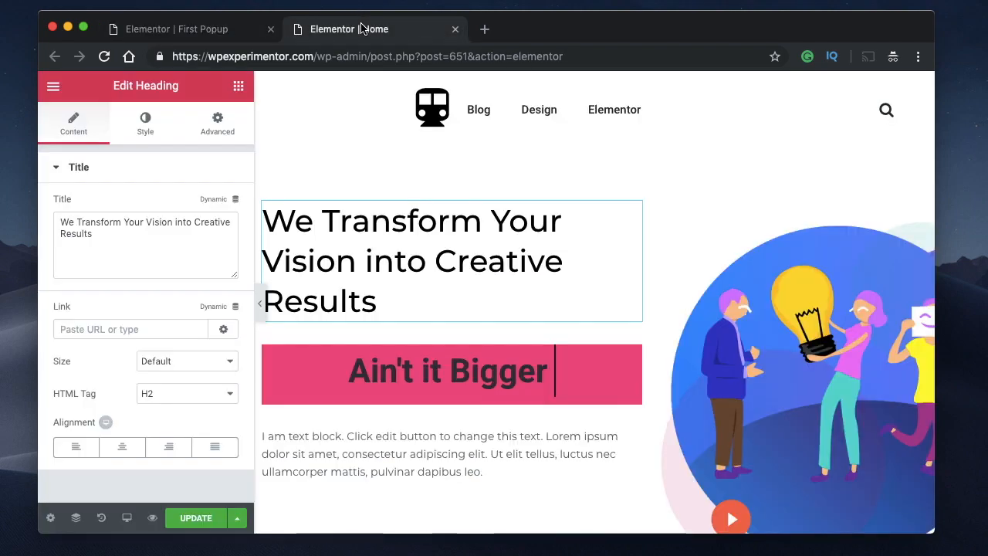
left_click(176, 31)
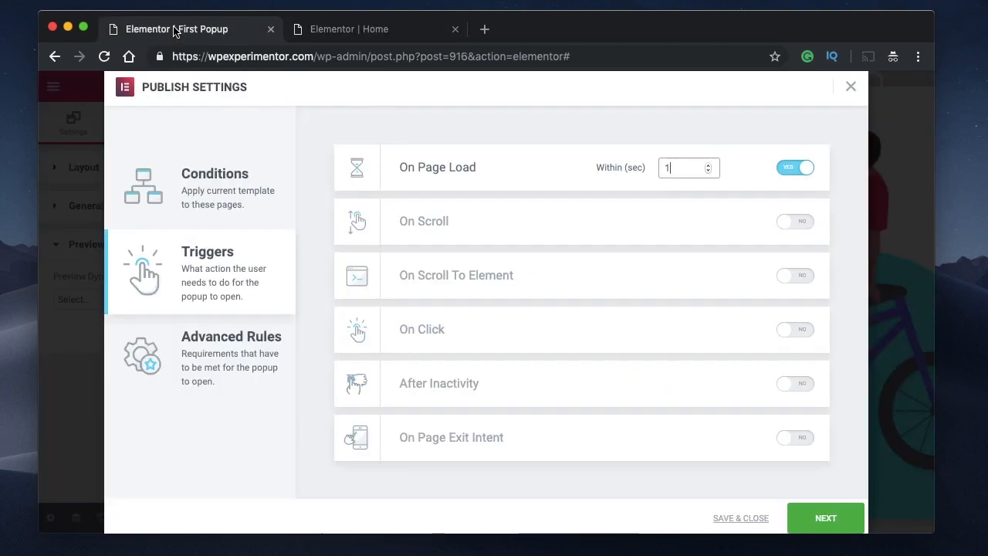
left_click(827, 517)
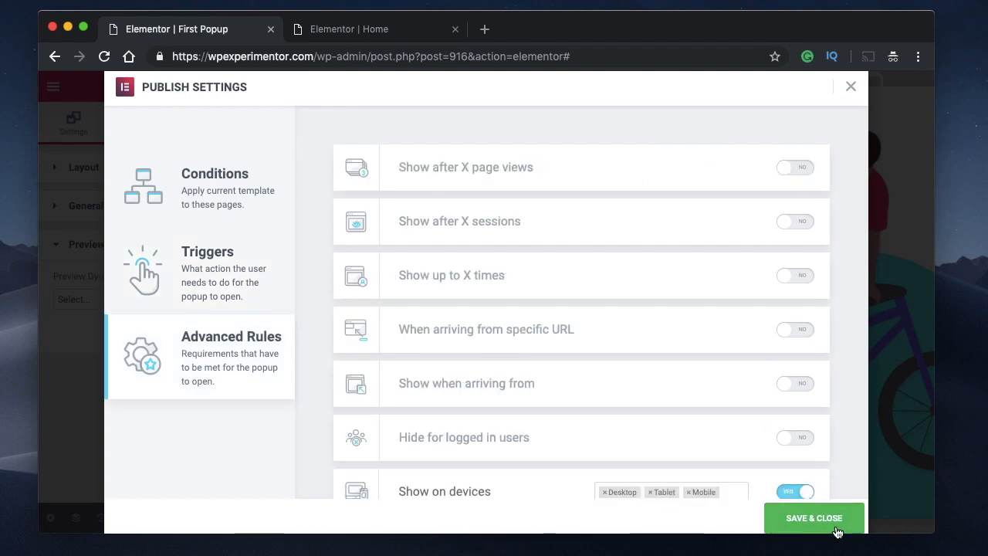
left_click(813, 518)
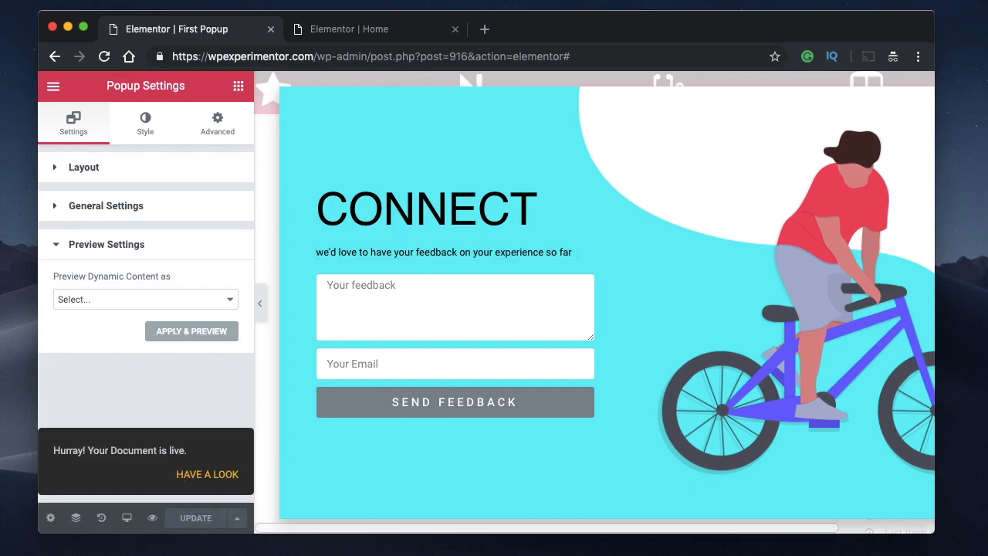
left_click(355, 28)
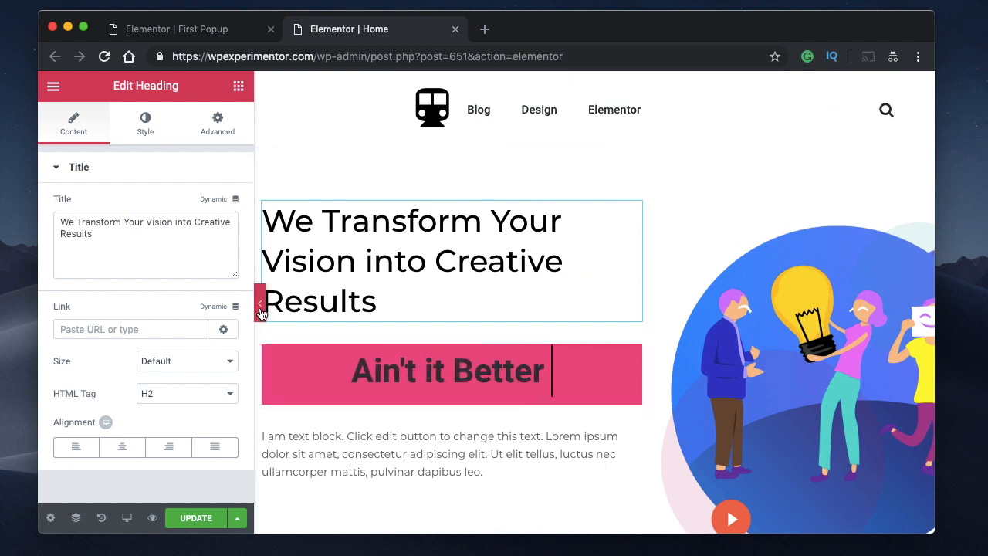
left_click(152, 519)
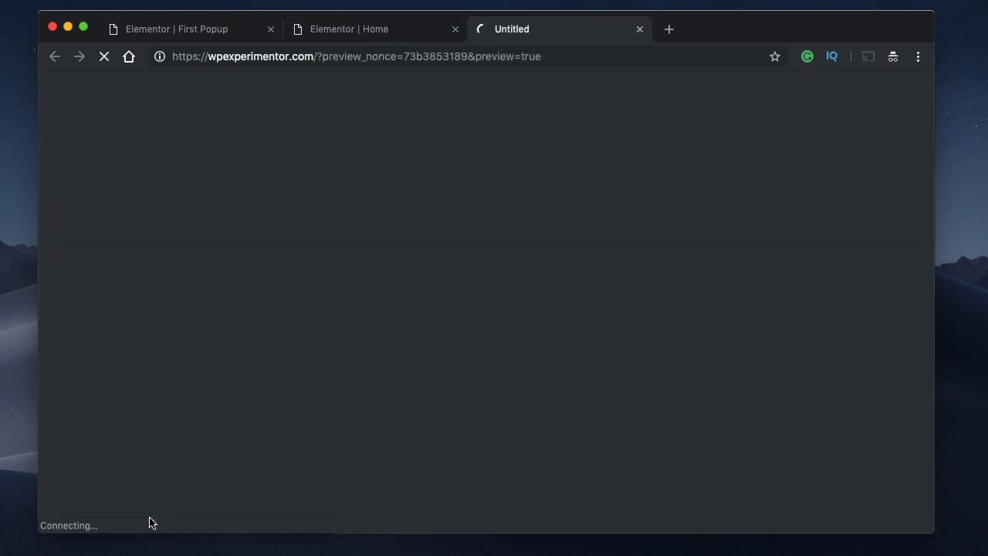
left_click(639, 30)
- Load wpexperimentor.com in a new browser tab
left_click(483, 29)
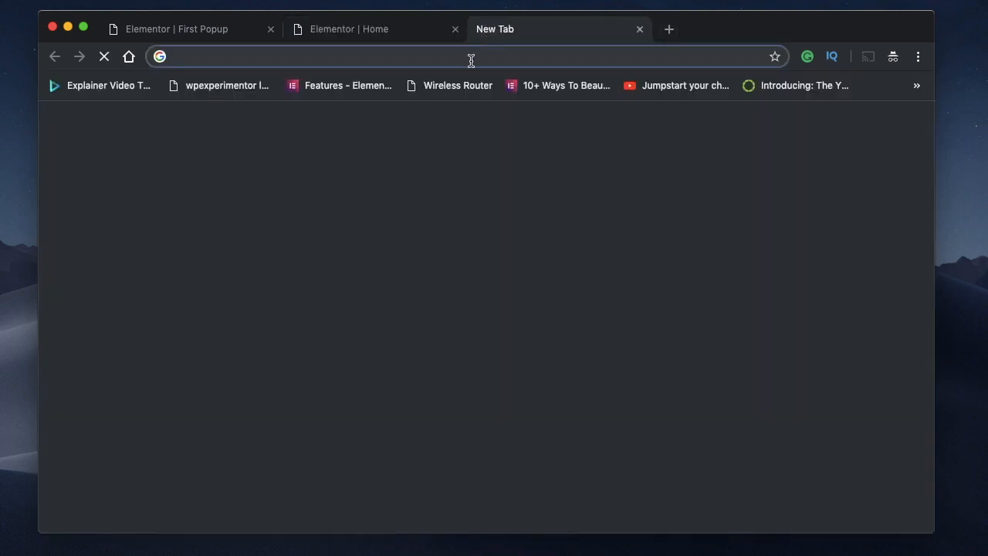
type("wpexperi")
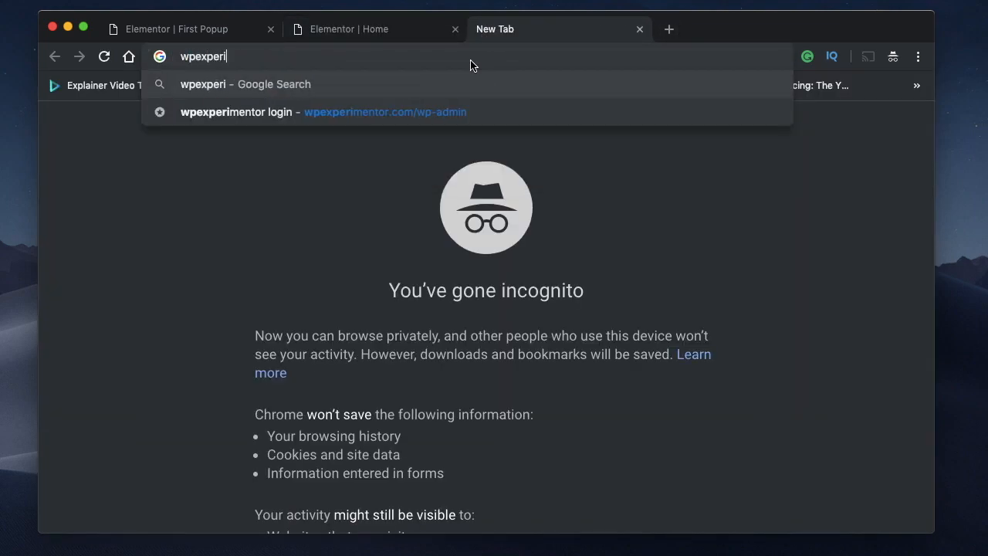
type("mentor.com")
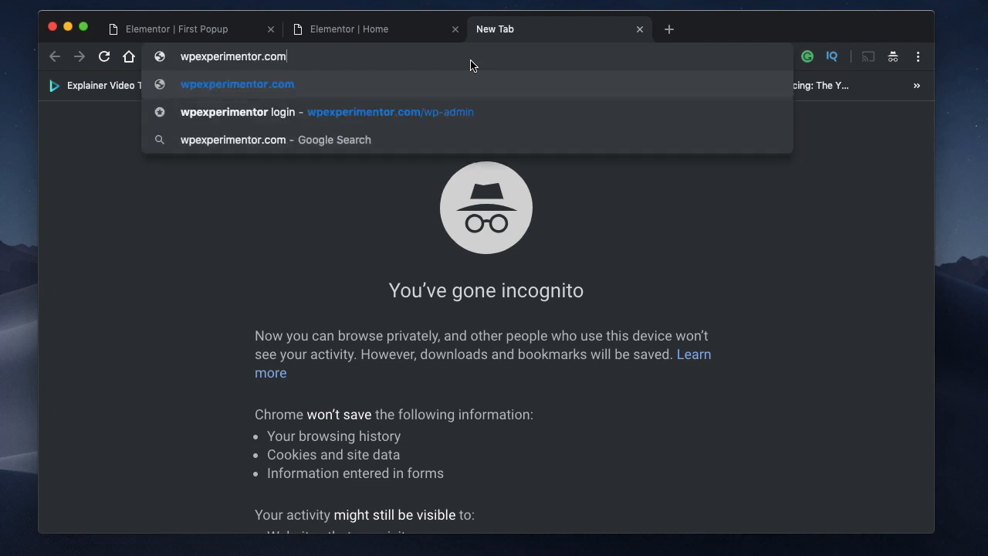
key("Return")
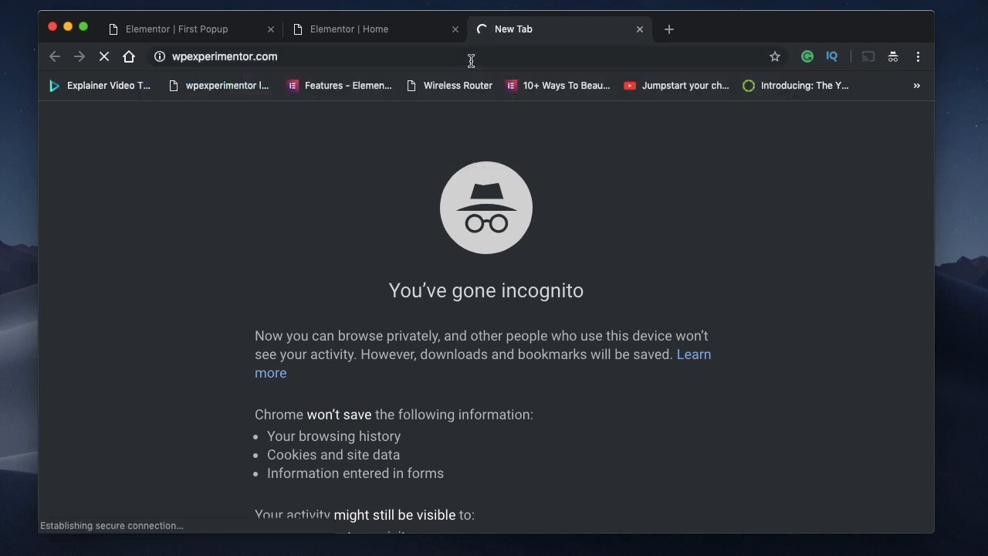
- Open the trigger settings of First Popup, and check the popup on the live homepage
left_click(194, 30)
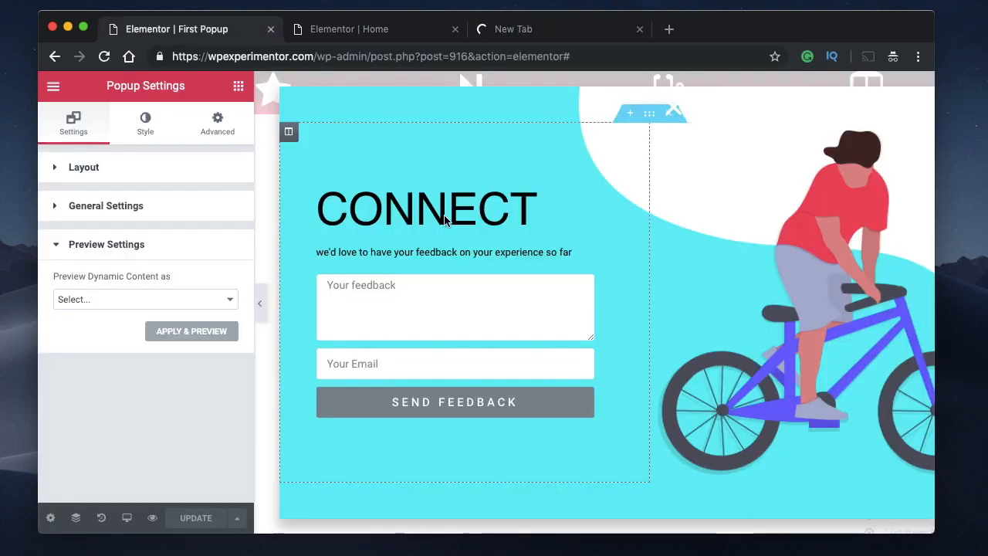
left_click(532, 207)
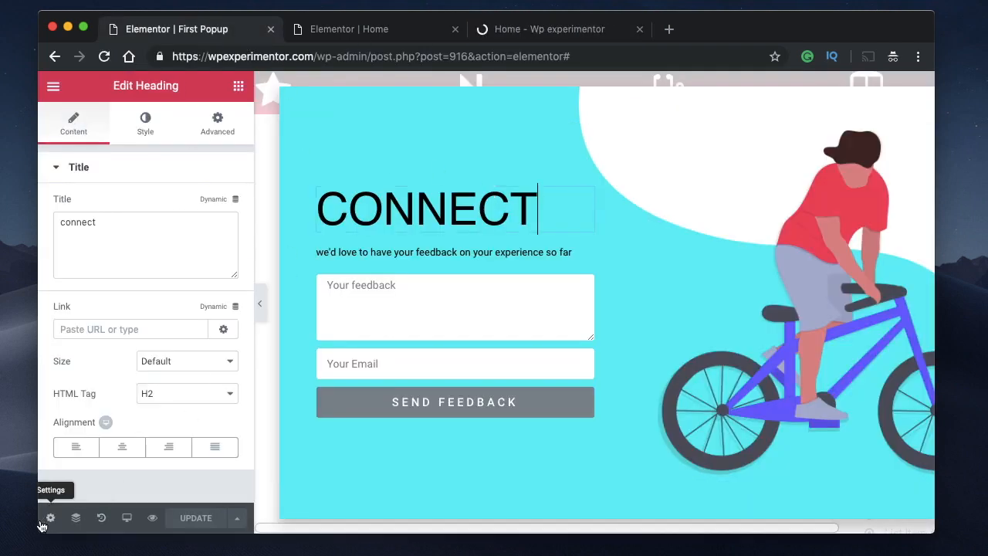
left_click(239, 518)
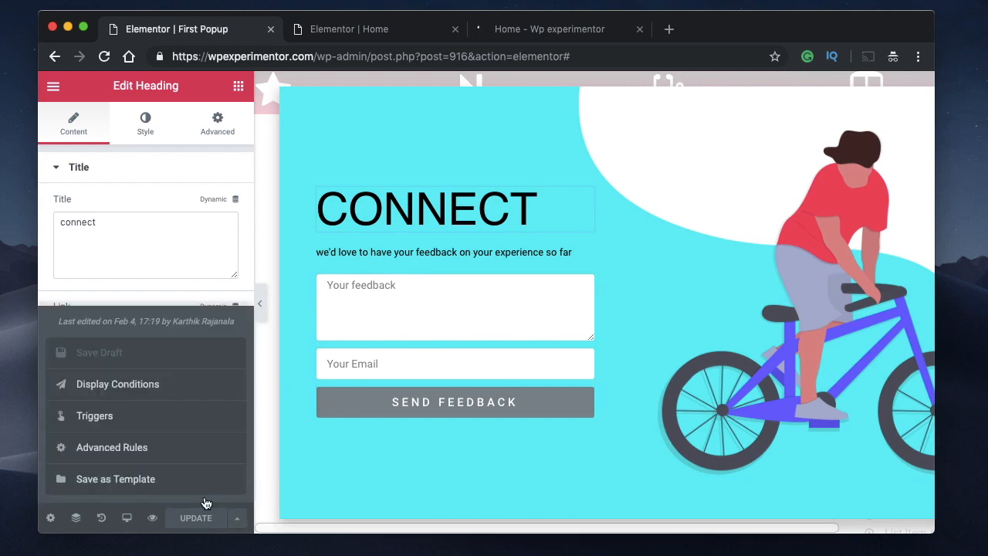
left_click(160, 446)
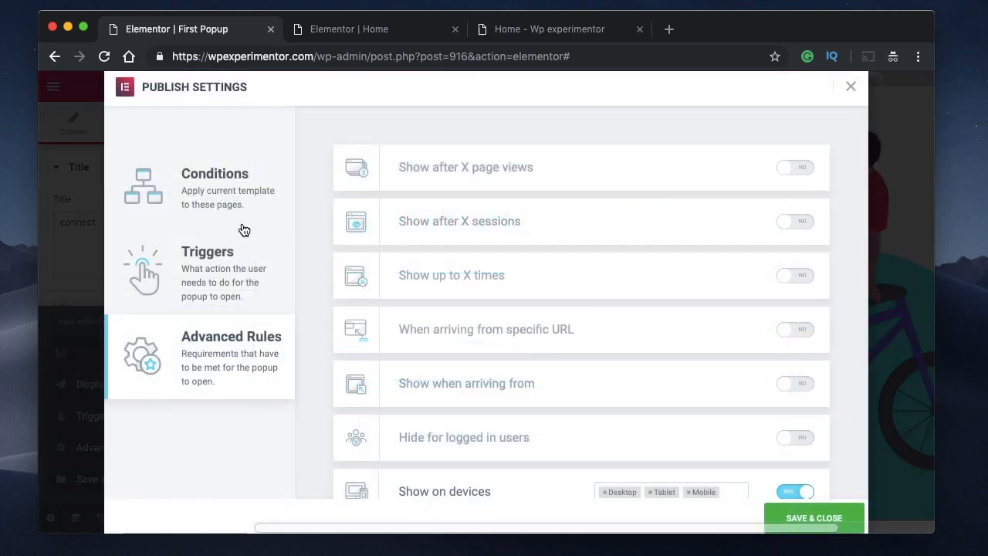
left_click(222, 251)
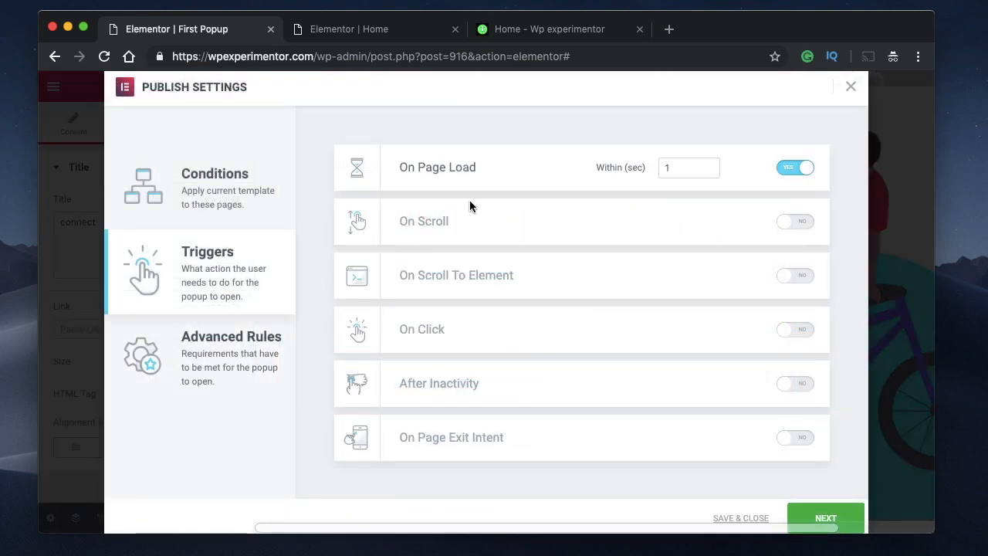
left_click(531, 29)
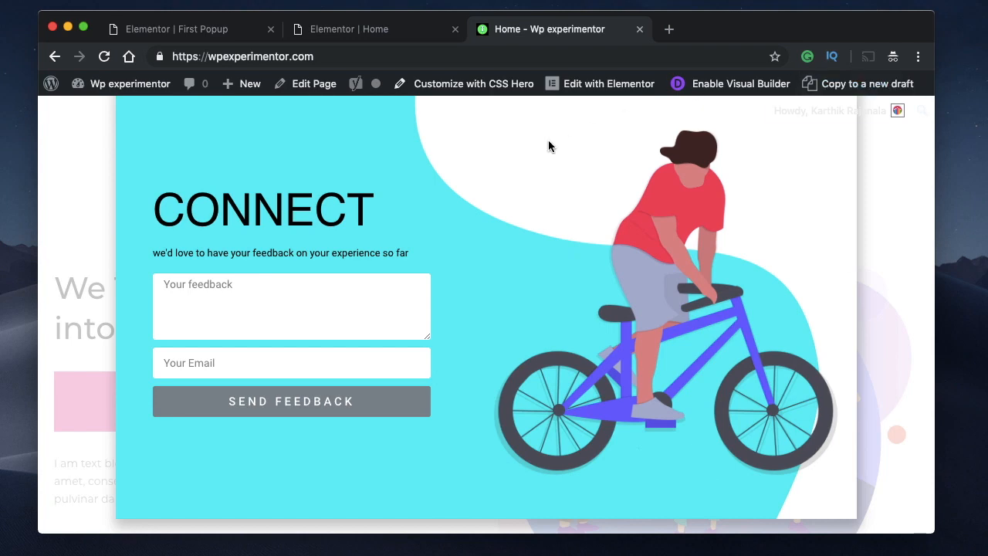
- Disable First Popup's On Page Load trigger and enable the On Scroll trigger with the direction Down
left_click(219, 34)
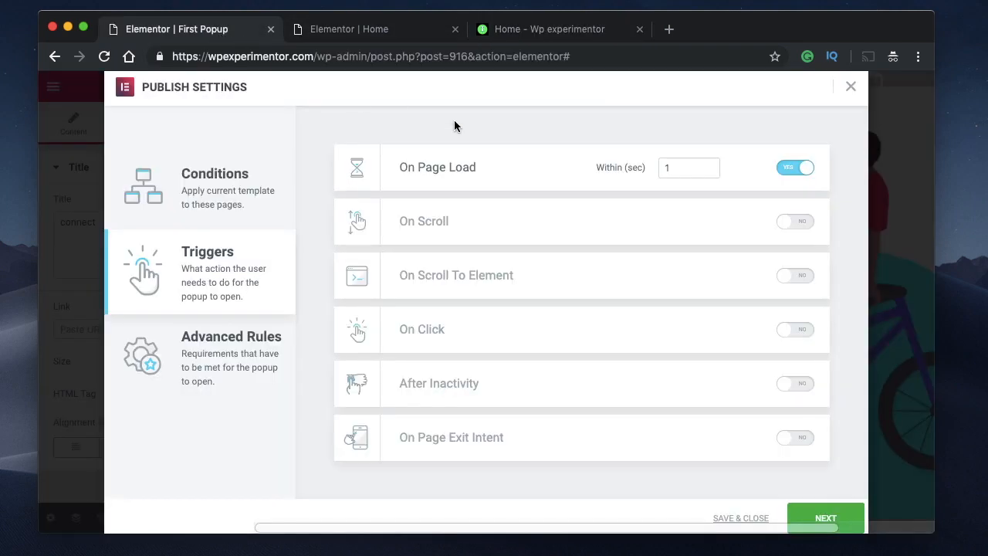
left_click(799, 168)
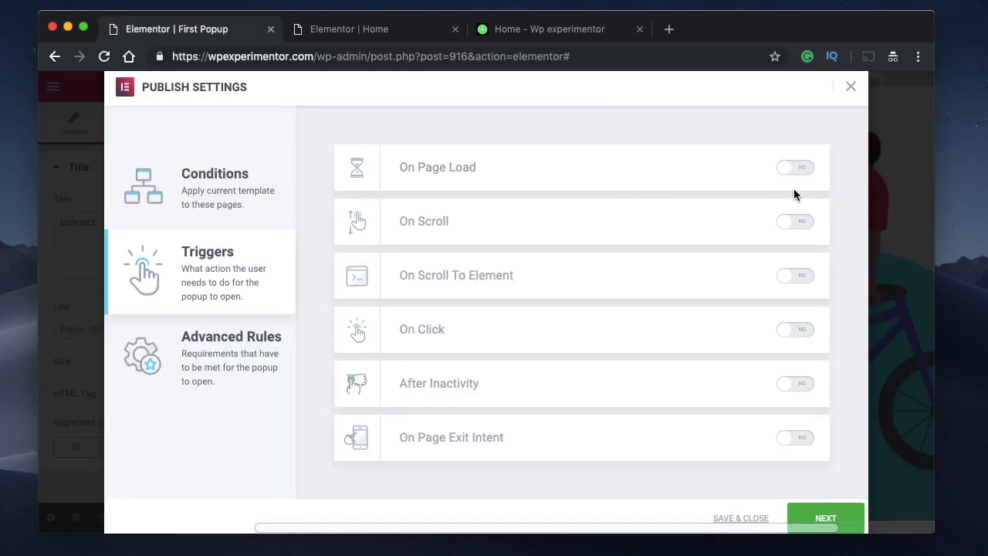
left_click(795, 222)
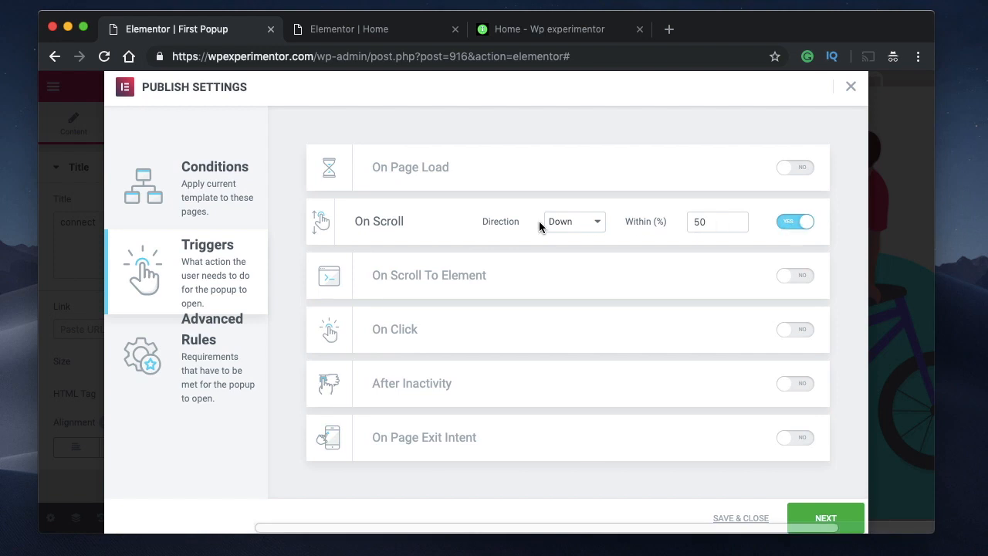
left_click(573, 224)
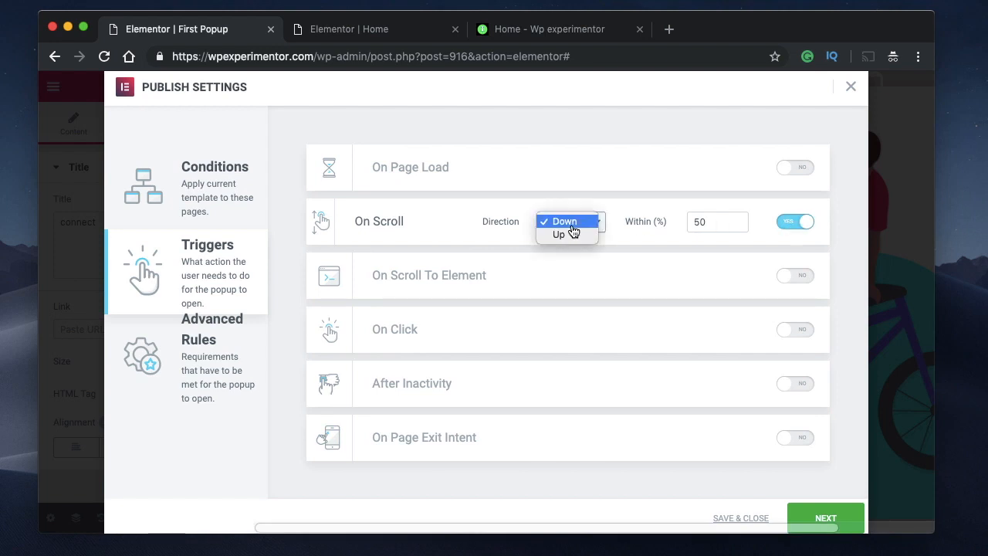
left_click(572, 227)
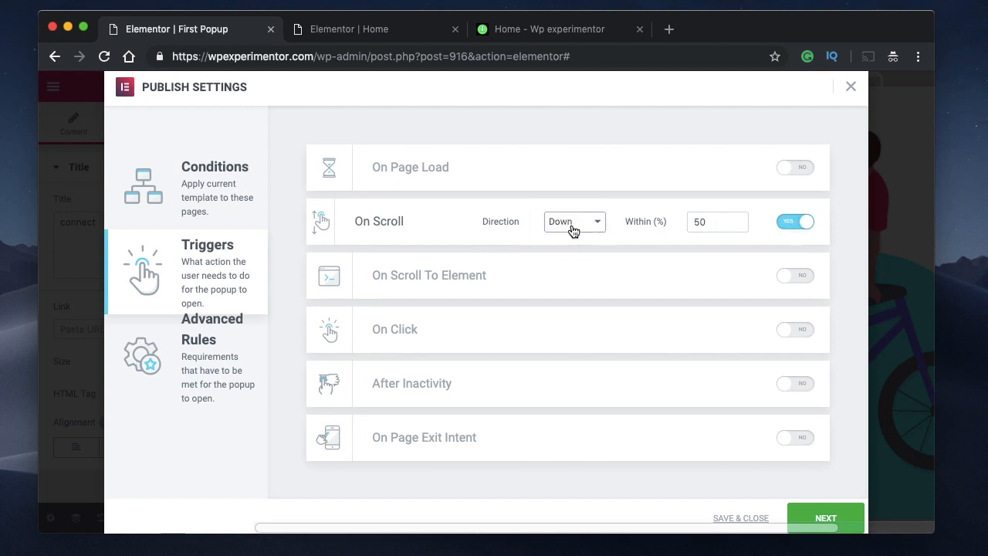
- Set the On Scroll trigger to 75 percent, and save and close the publish settings
left_click(713, 228)
double_click(713, 228)
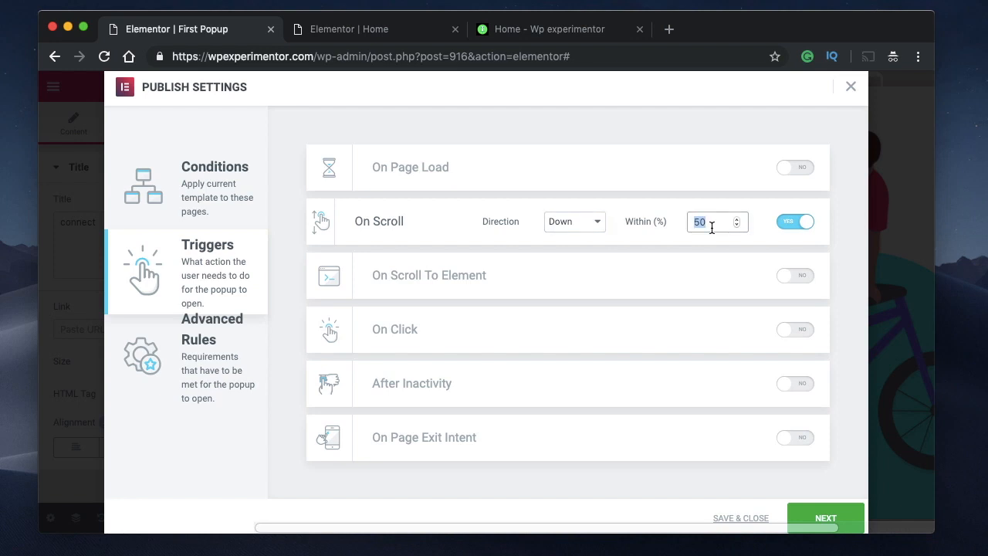
type("7")
left_click(853, 519)
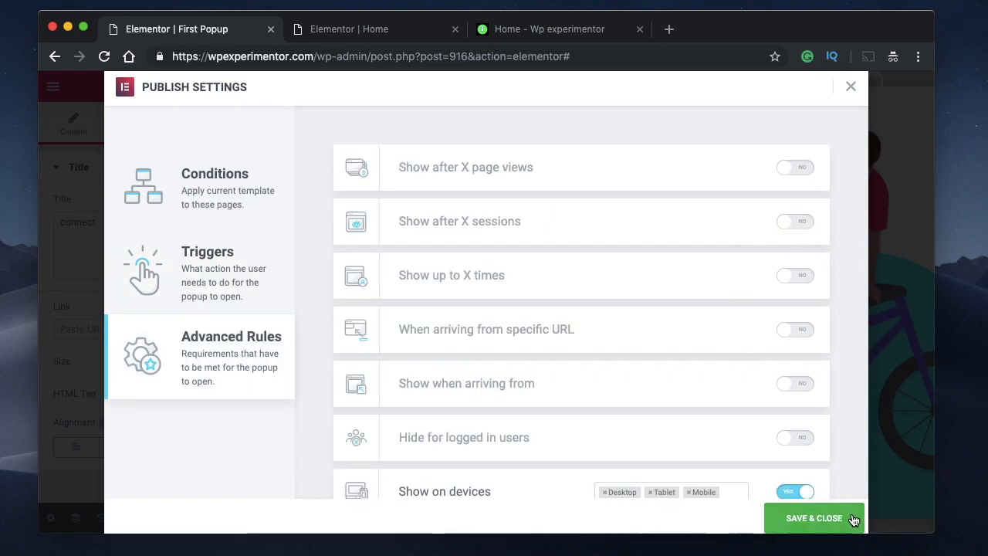
left_click(853, 519)
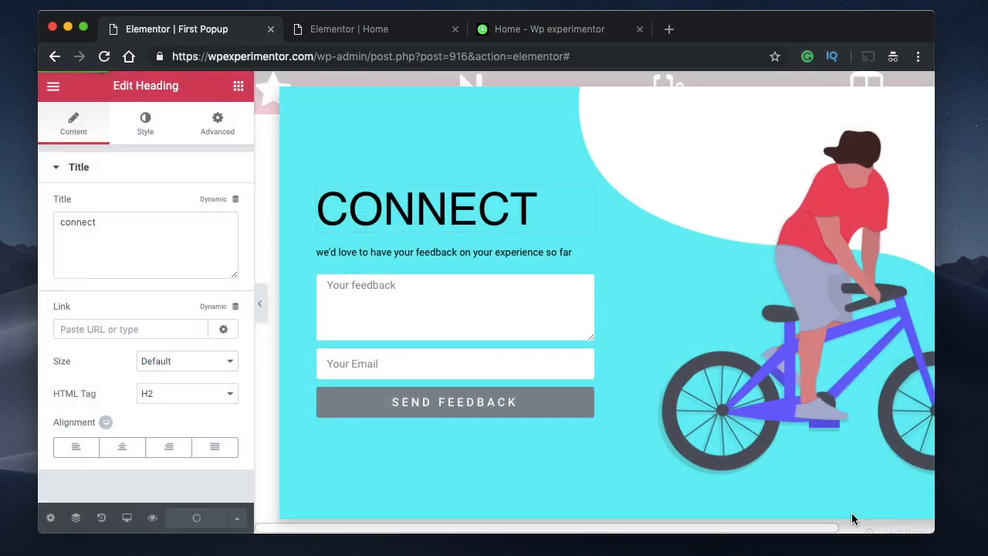
- Reload the live homepage and scroll down it to check when the popup appears
left_click(550, 28)
left_click(103, 57)
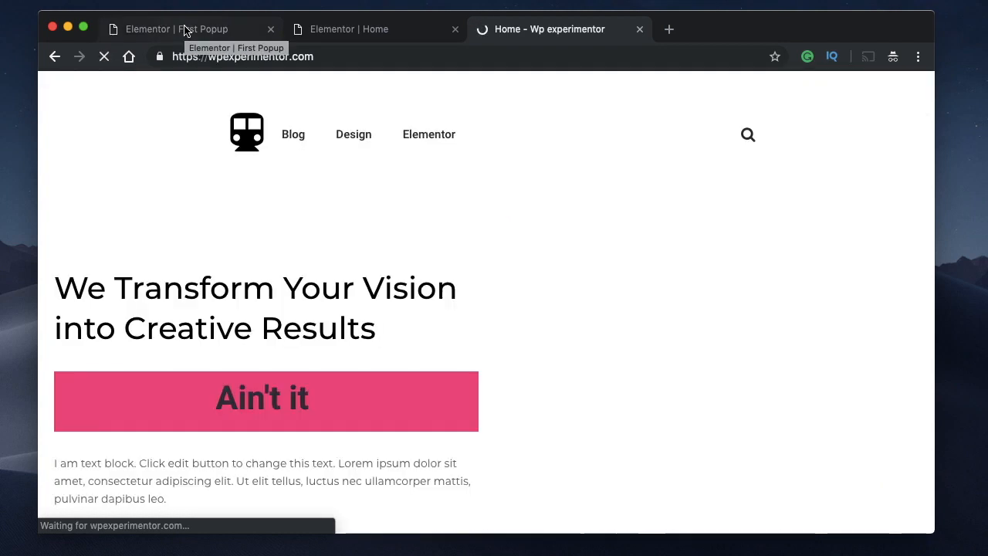
left_click(185, 31)
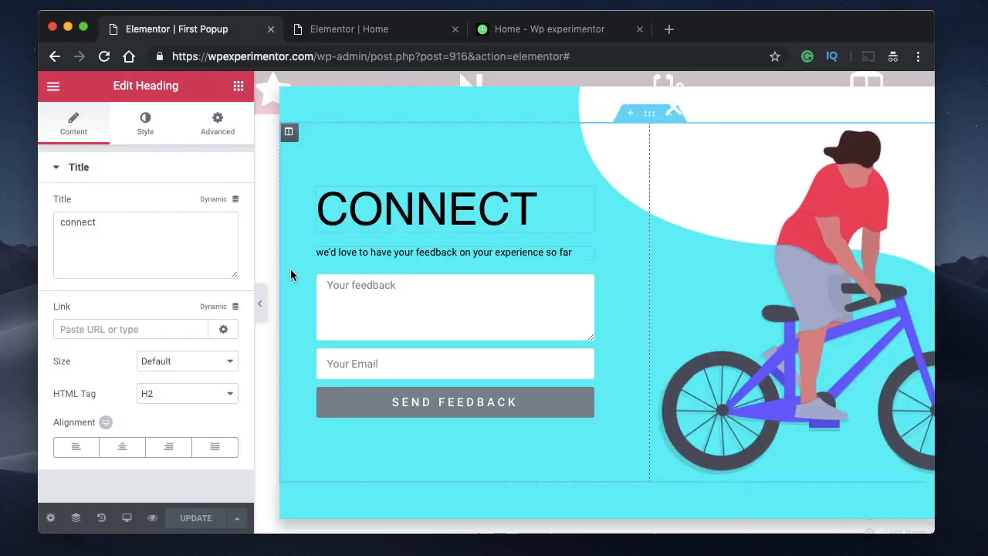
left_click(376, 31)
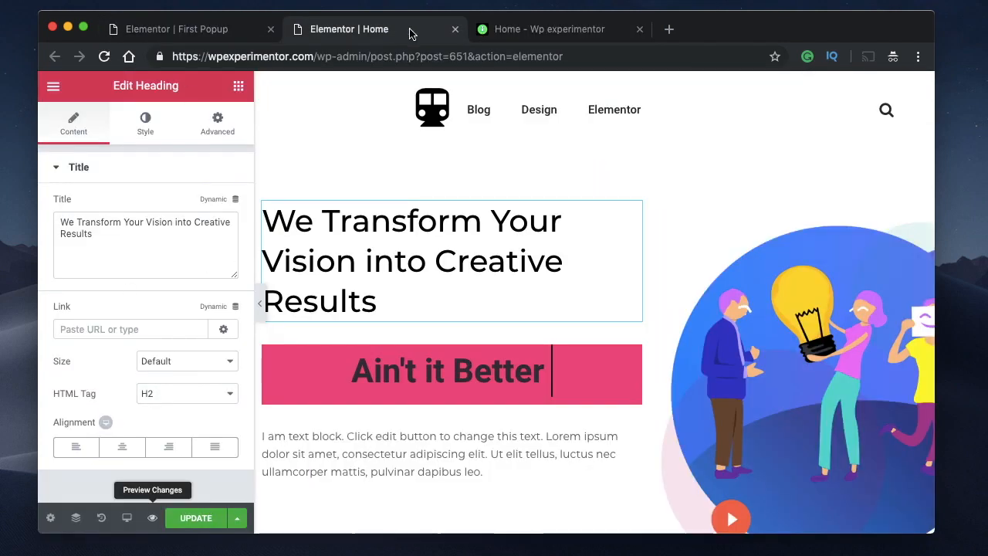
left_click(455, 29)
left_click(571, 173)
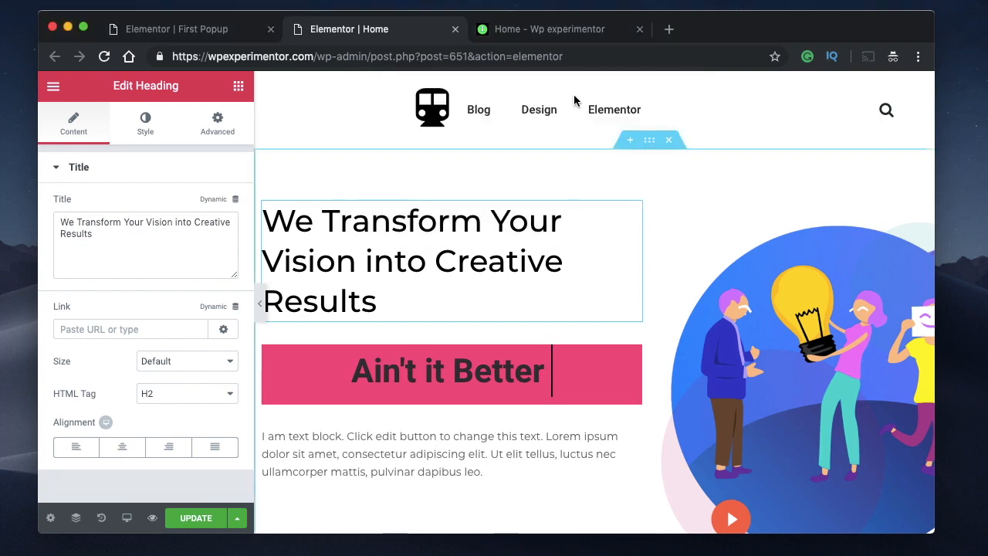
left_click(548, 30)
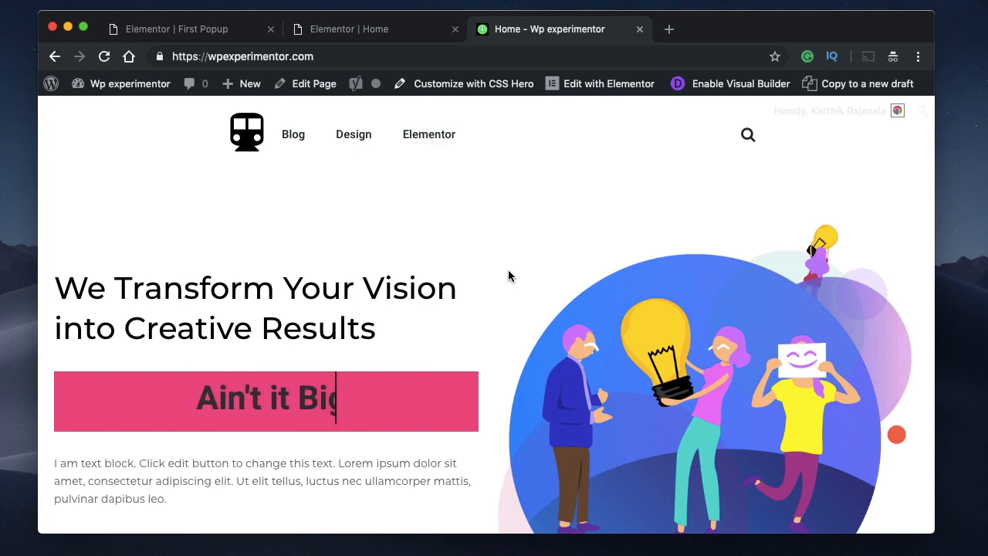
scroll(508, 276, "down", 5)
scroll(507, 276, "down", 10)
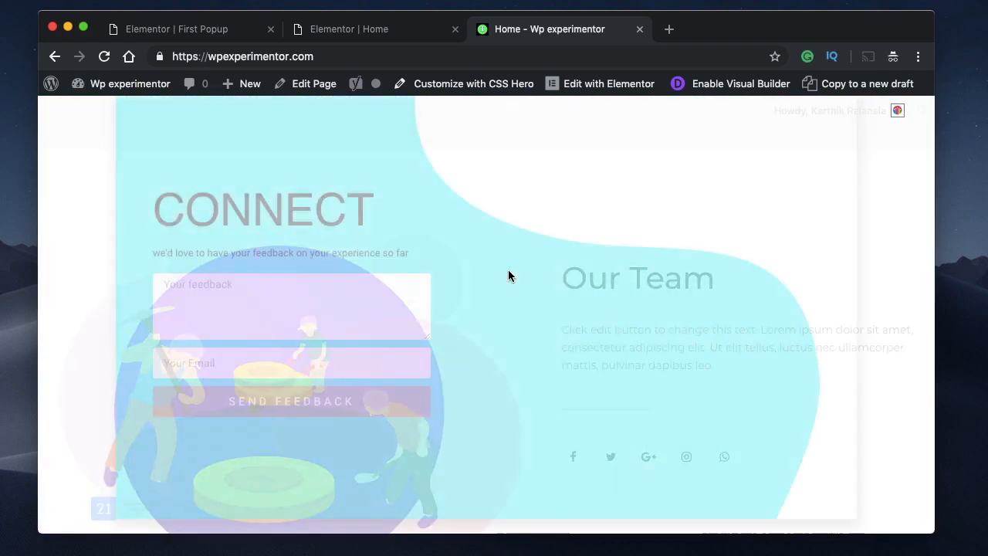
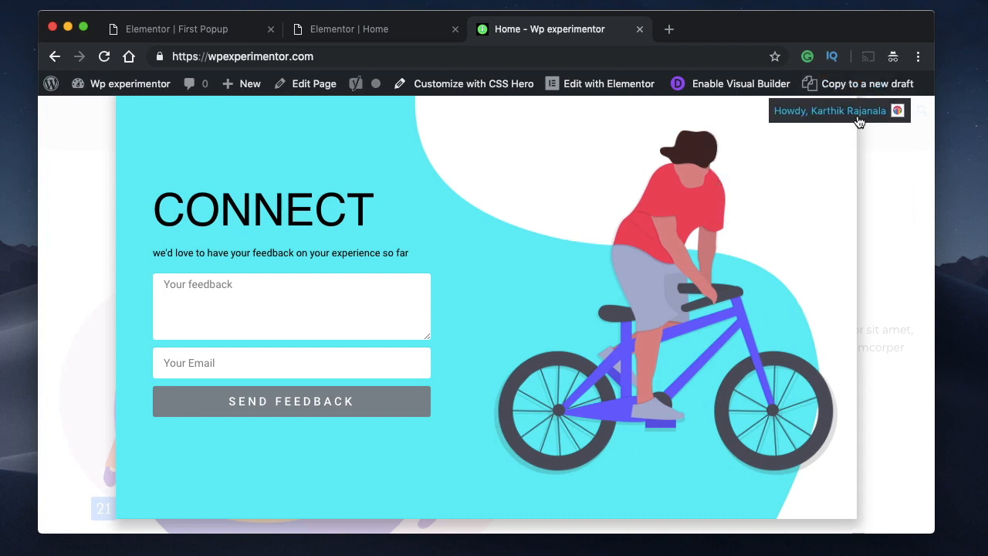
mouse_move(818, 124)
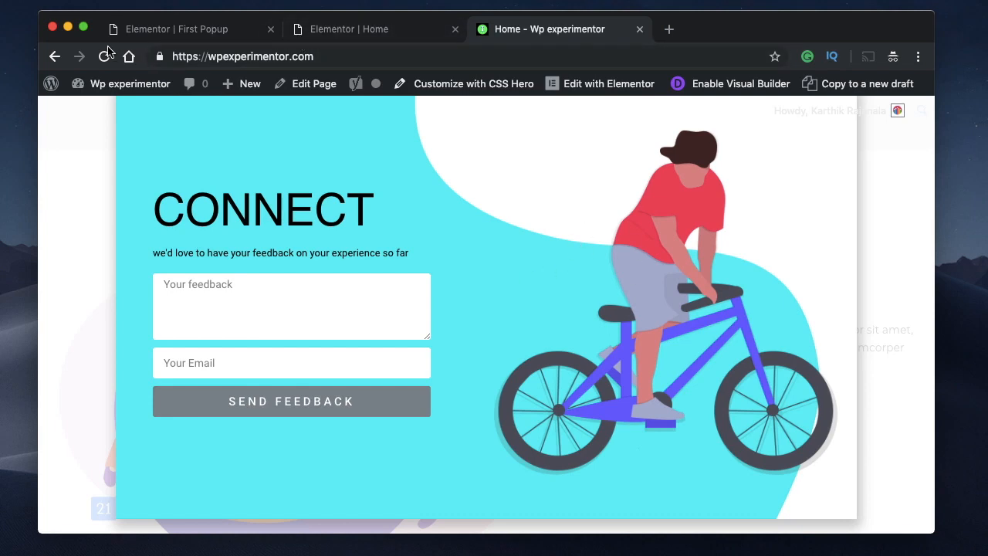
- Disable First Popup's On Scroll trigger and enable the On Scroll To Element trigger
left_click(195, 31)
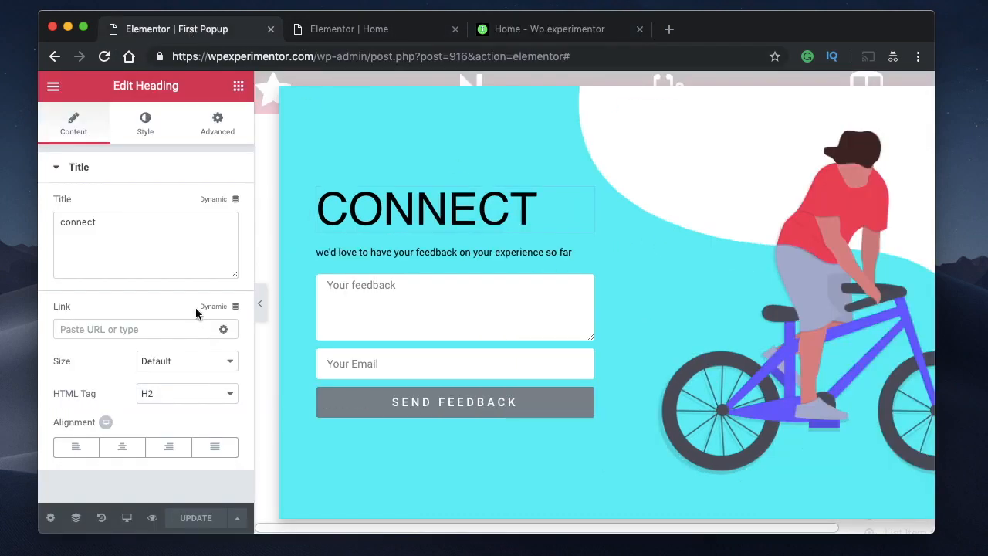
left_click(239, 520)
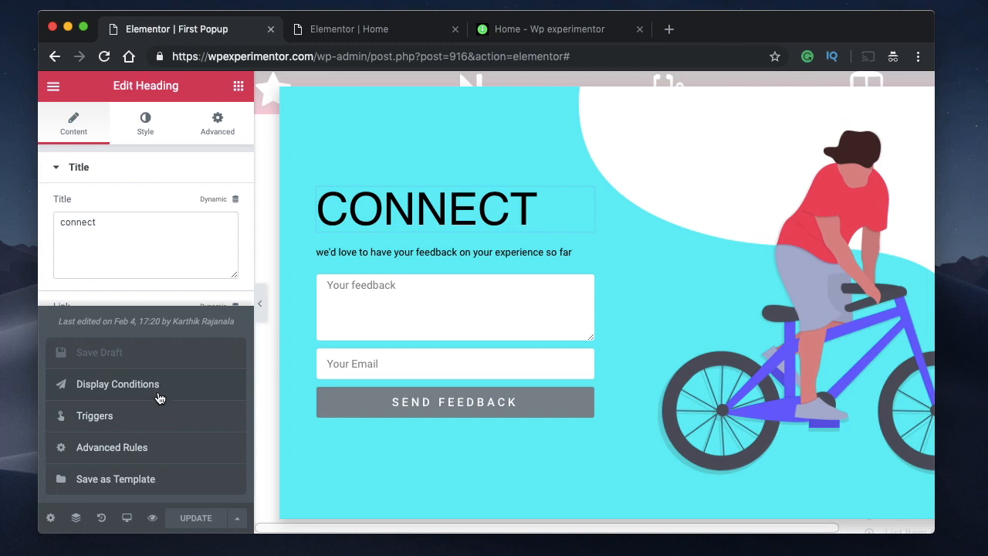
left_click(142, 414)
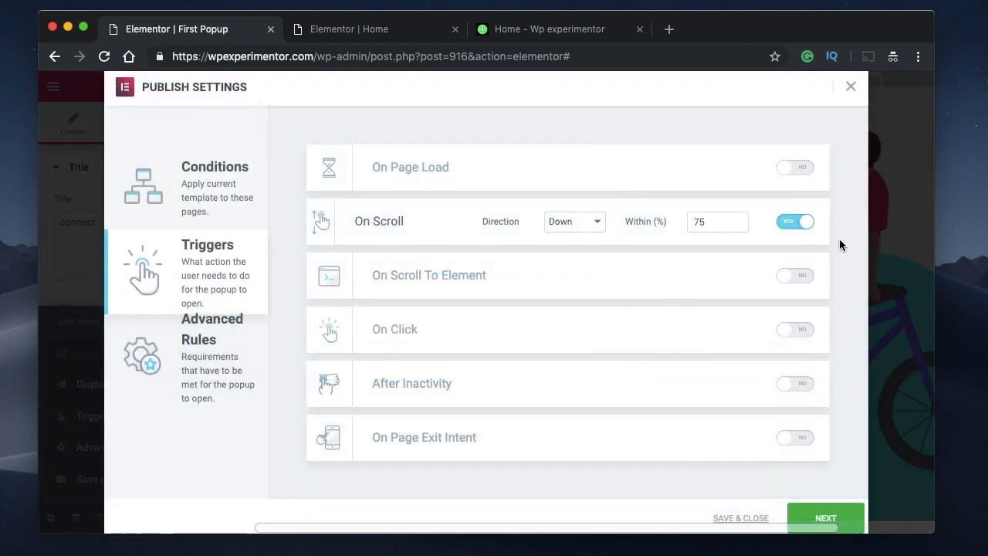
left_click(803, 223)
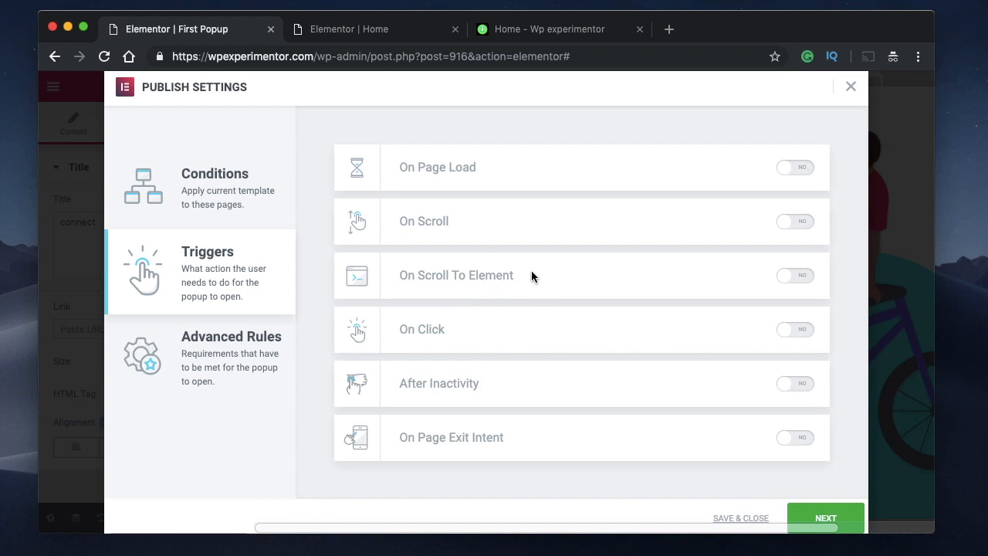
left_click(784, 278)
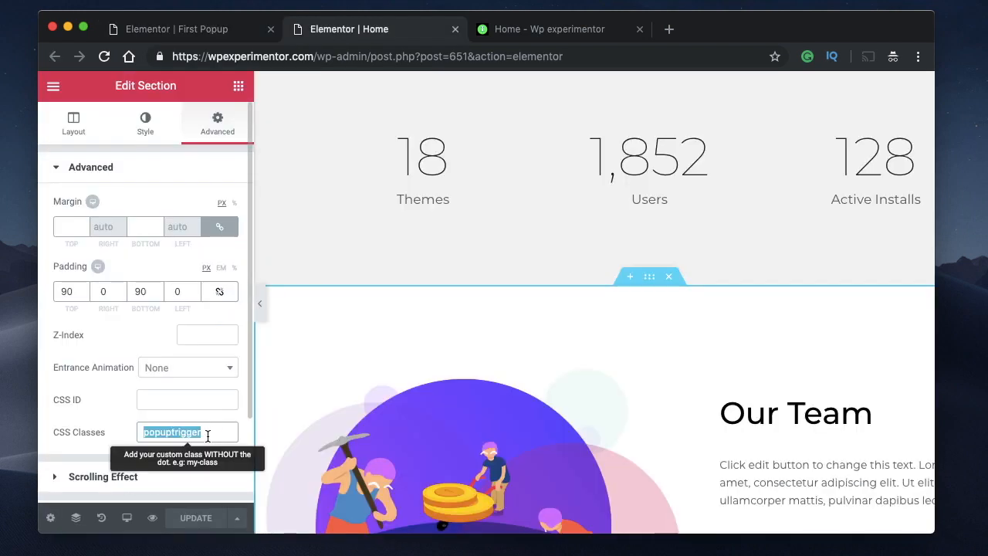
- Examine the CSS class assigned to the Our Team section of the Home page
left_click(208, 432)
double_click(209, 432)
left_click(203, 430)
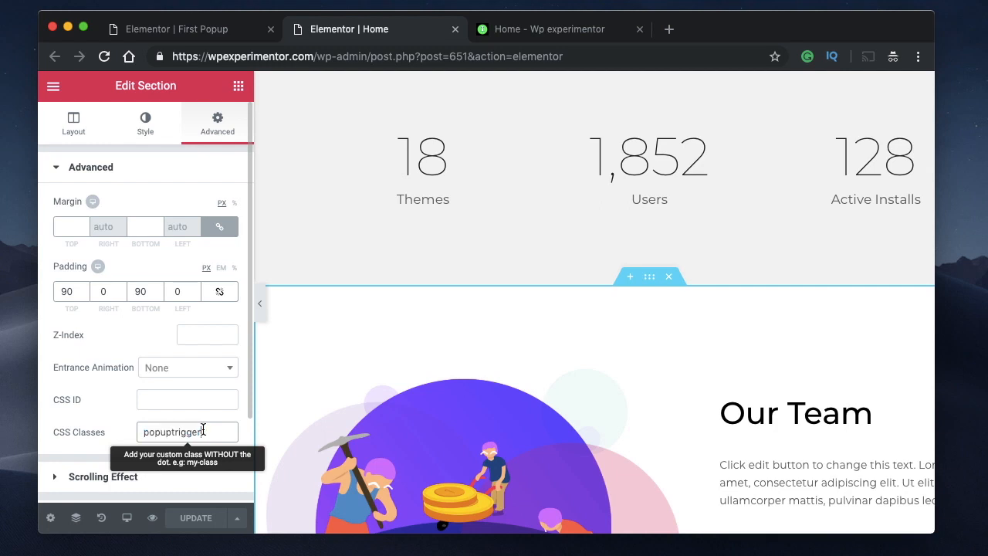
double_click(162, 431)
left_click(217, 423)
double_click(177, 434)
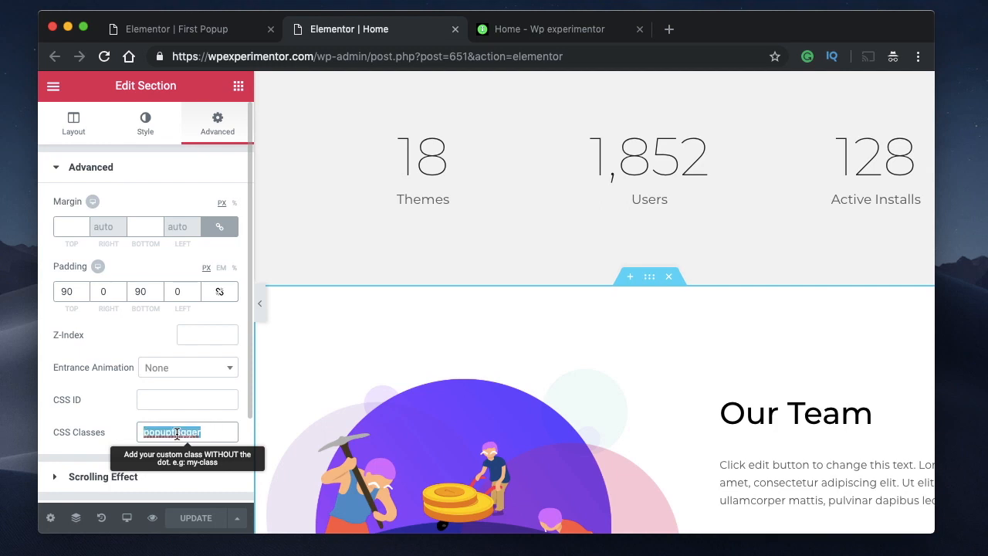
left_click(224, 430)
double_click(177, 433)
left_click(208, 433)
double_click(170, 433)
left_click(207, 429)
double_click(174, 433)
left_click(209, 435)
double_click(175, 433)
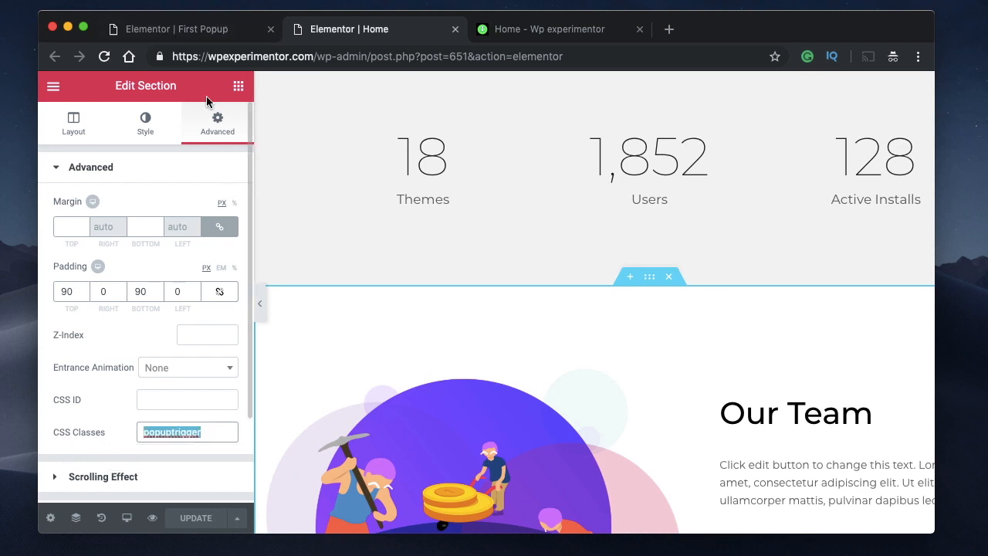
- Enable First Popup's On Scroll To Element trigger and clear its selector
left_click(171, 31)
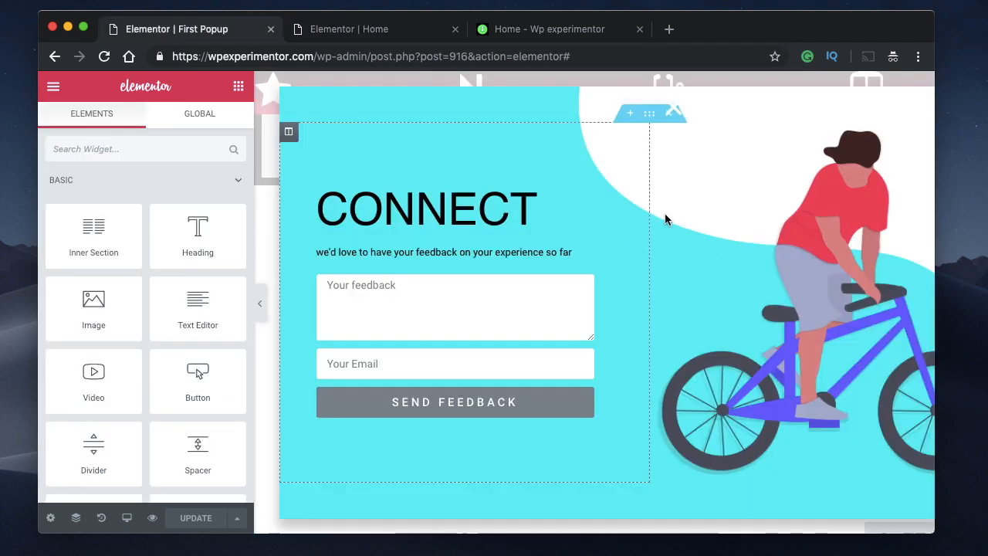
left_click(239, 519)
left_click(131, 419)
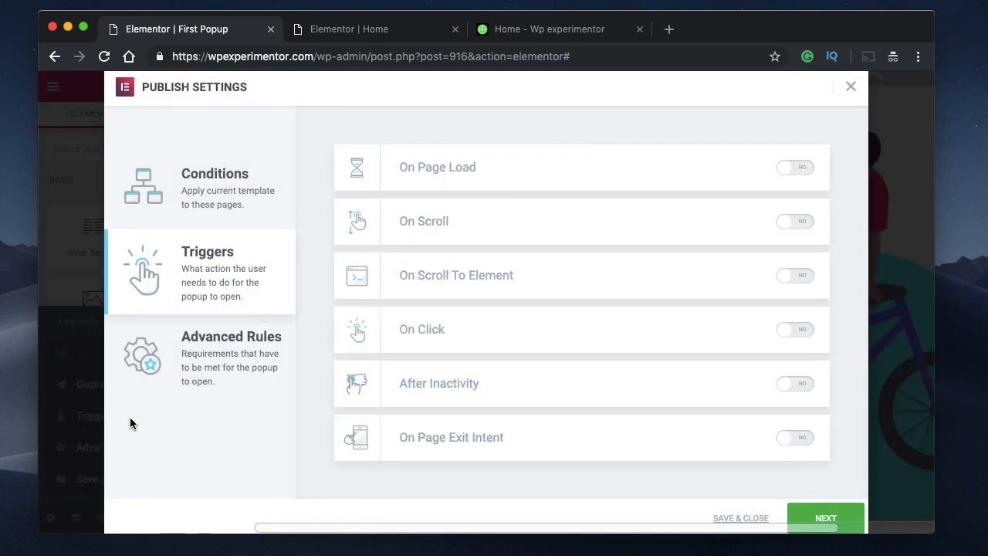
left_click(795, 276)
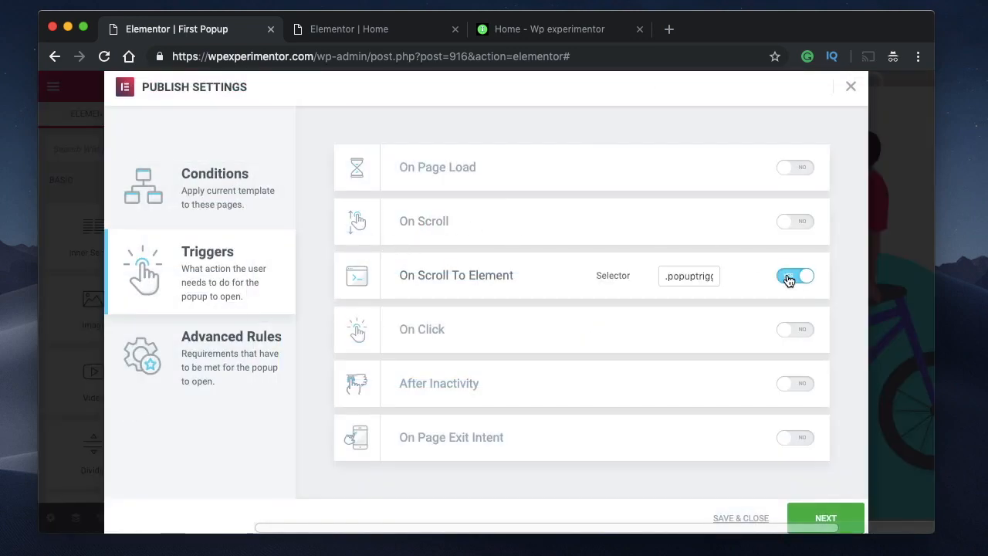
double_click(690, 276)
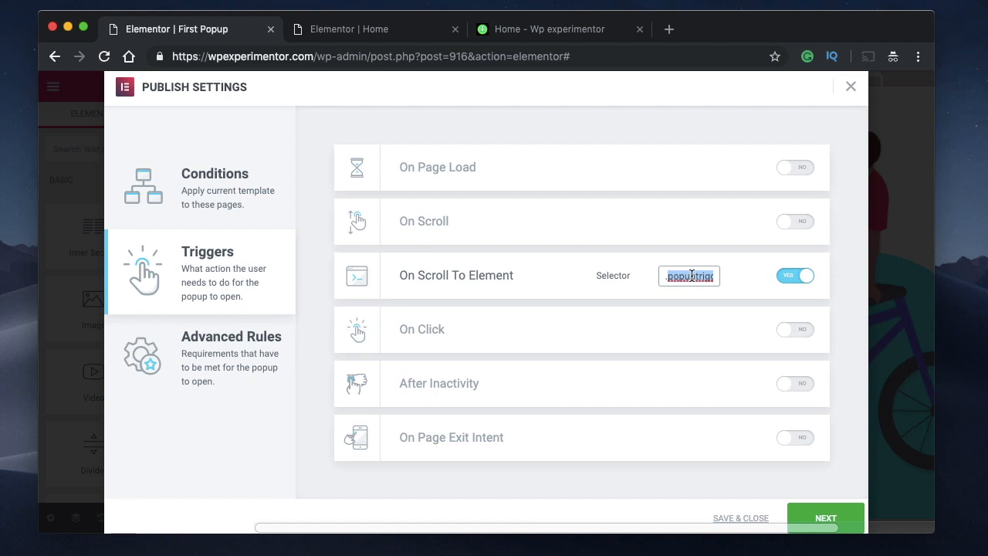
key("BackSpace")
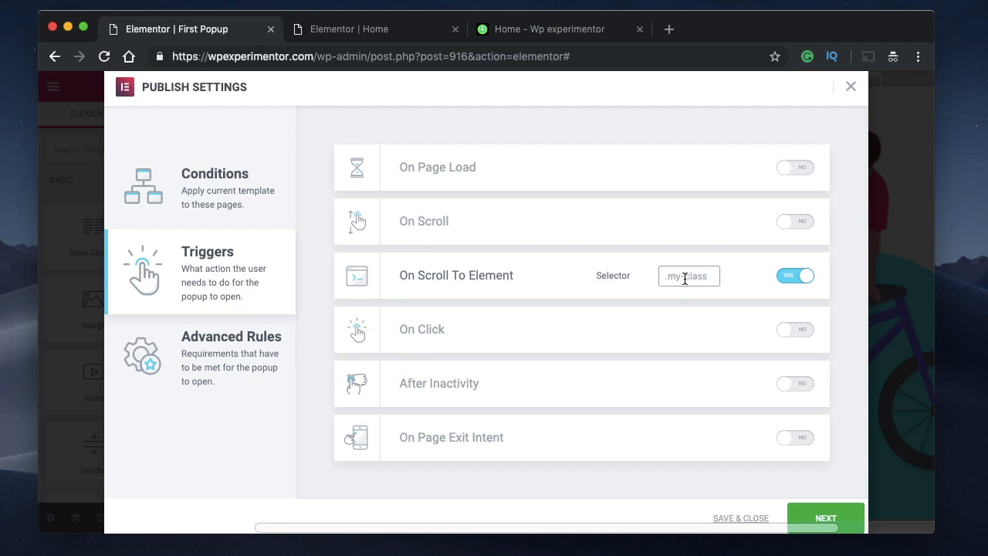
- Check the Our Team section in the Home page editor, and scroll the live homepage towards that section
left_click(352, 33)
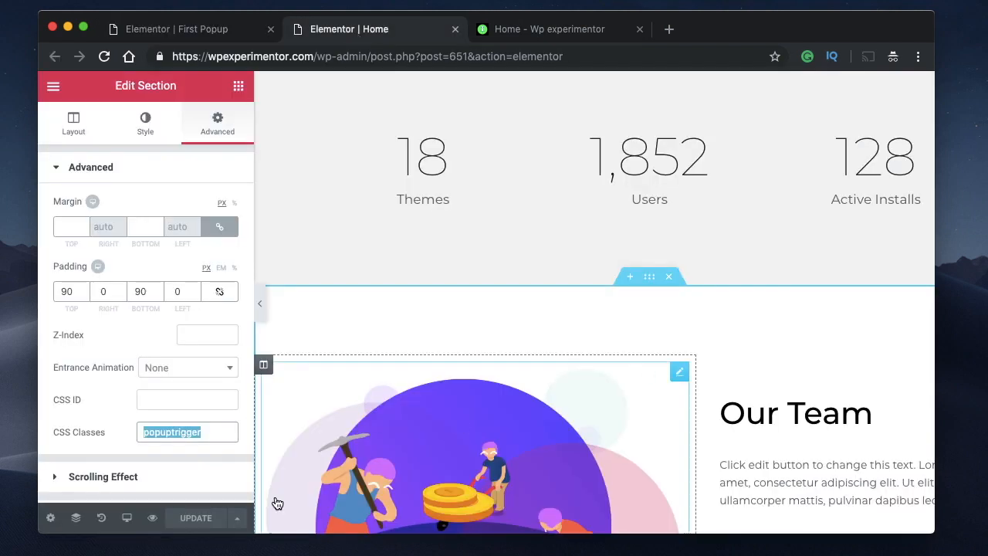
left_click(188, 34)
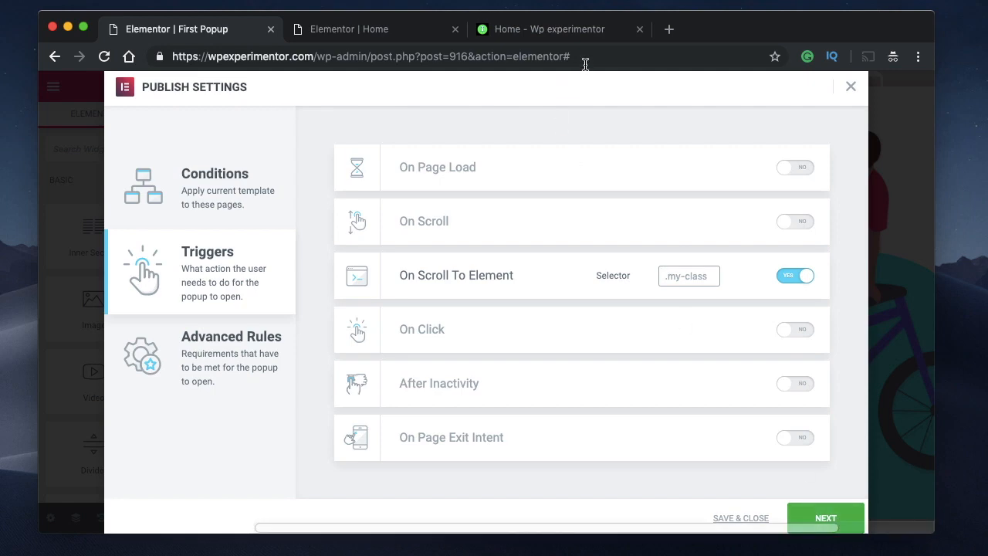
left_click(538, 30)
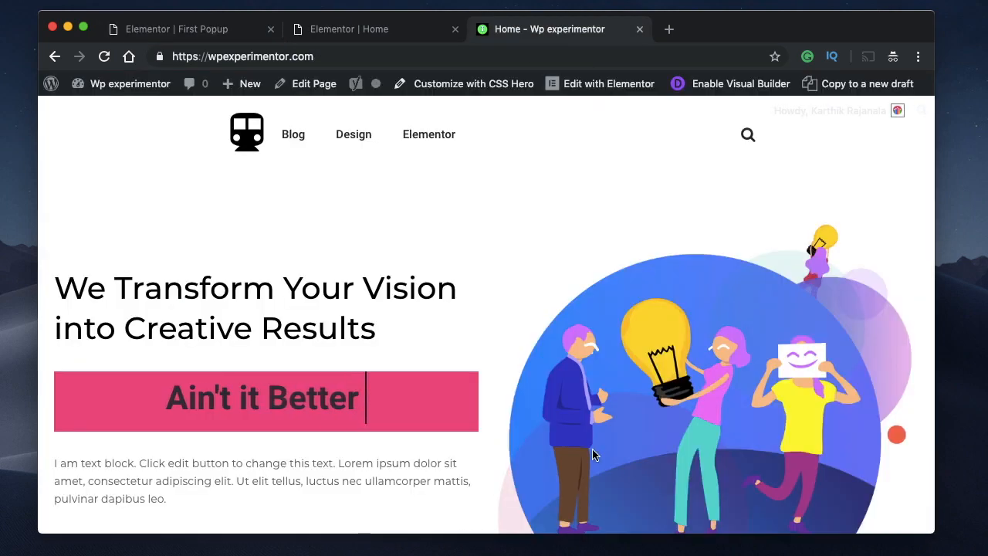
scroll(571, 451, "down", 8)
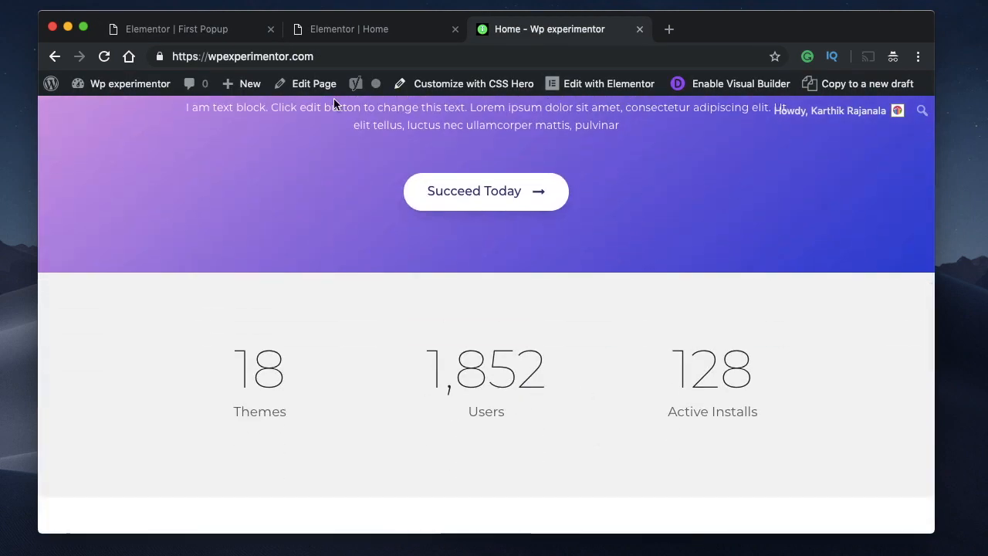
- Replace First Popup's On Scroll To Element trigger with On Click at 3 clicks, and save and close the publish settings
left_click(187, 25)
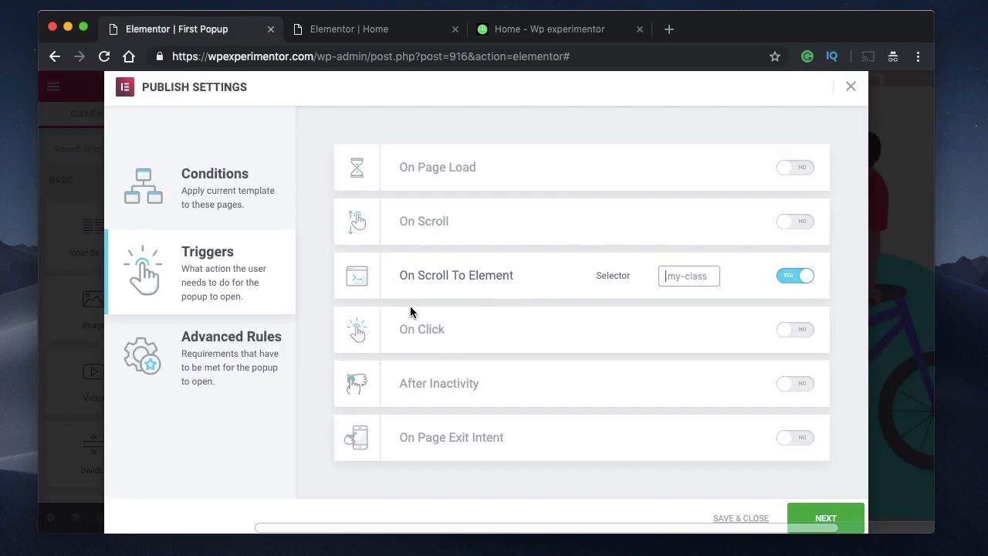
left_click(791, 278)
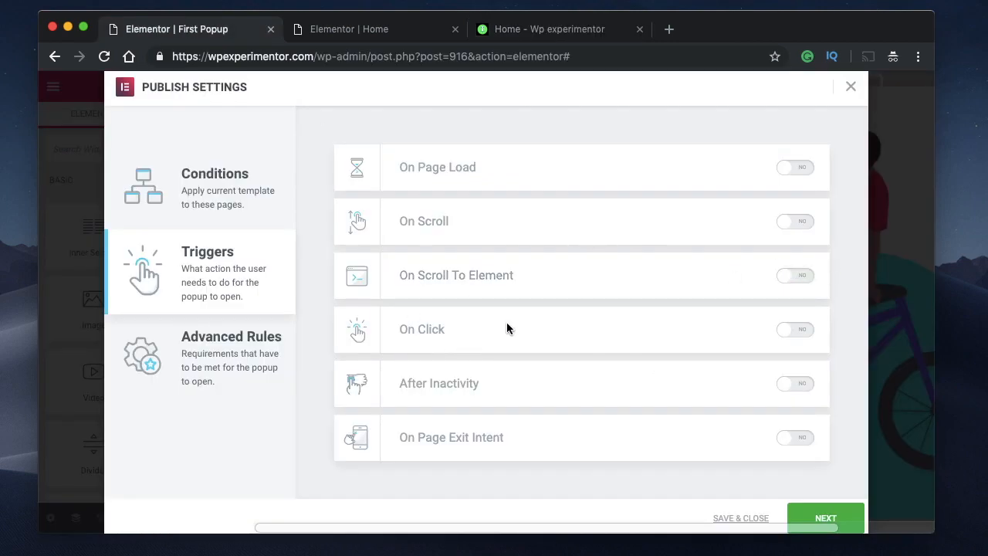
left_click(795, 330)
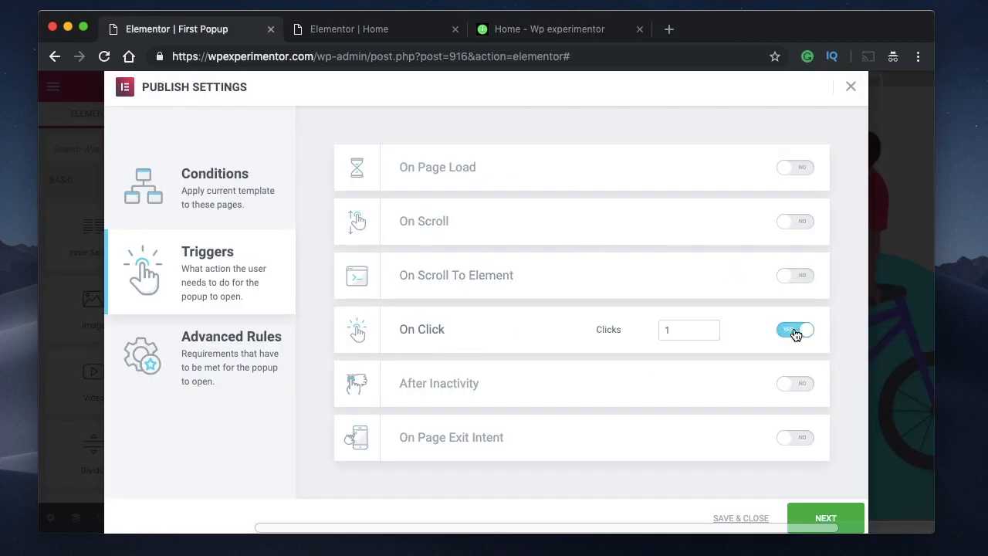
left_click(707, 327)
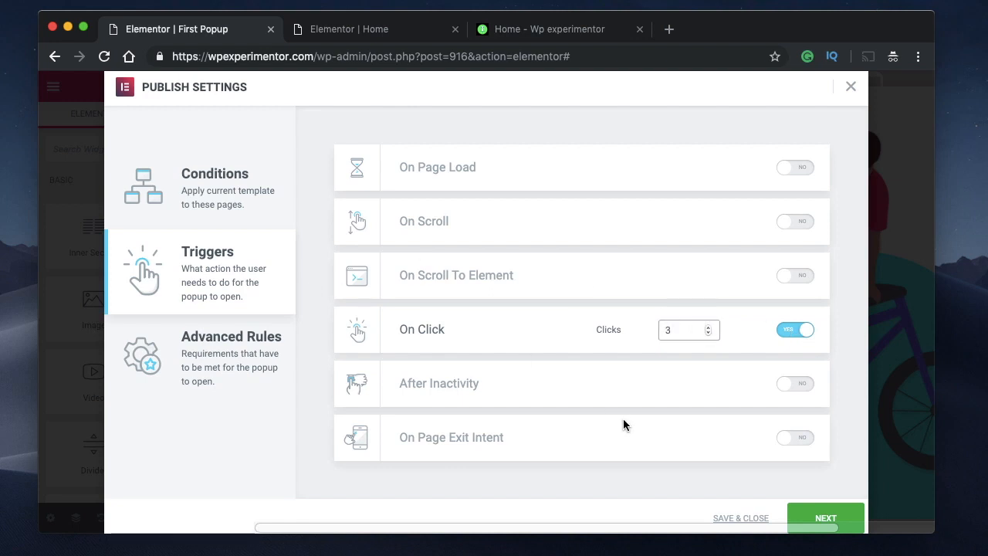
left_click(740, 518)
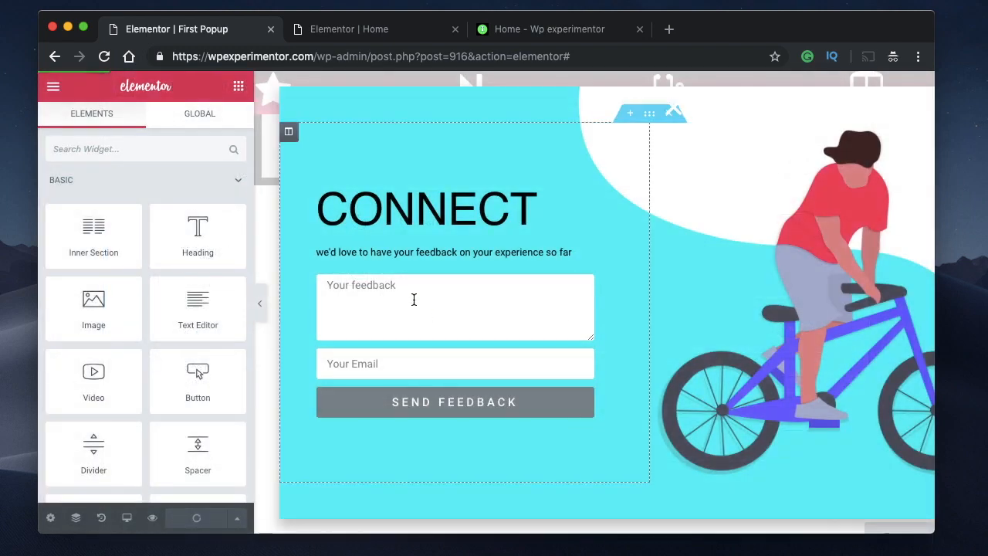
- Reload the live homepage and test the popup's On Click trigger at different places down the page
left_click(527, 29)
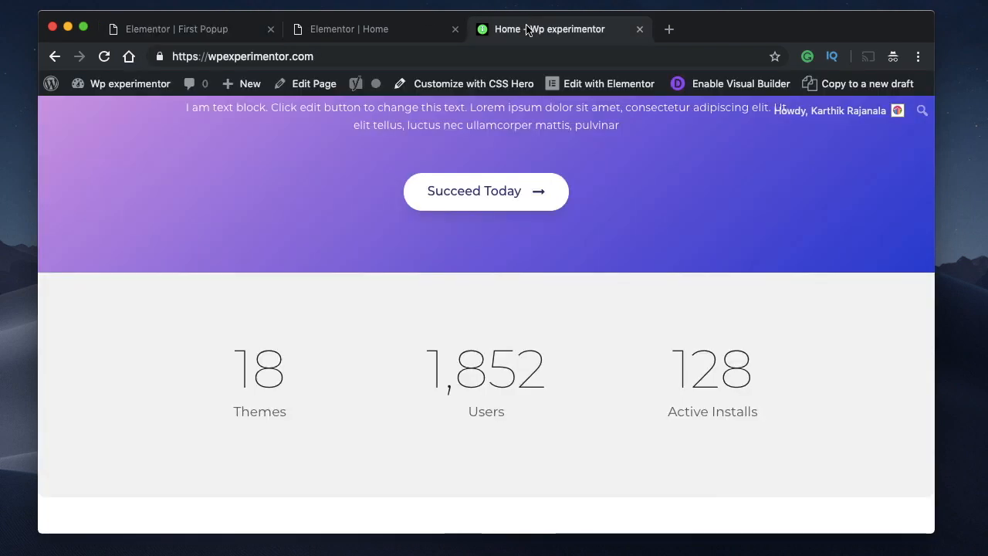
left_click(106, 57)
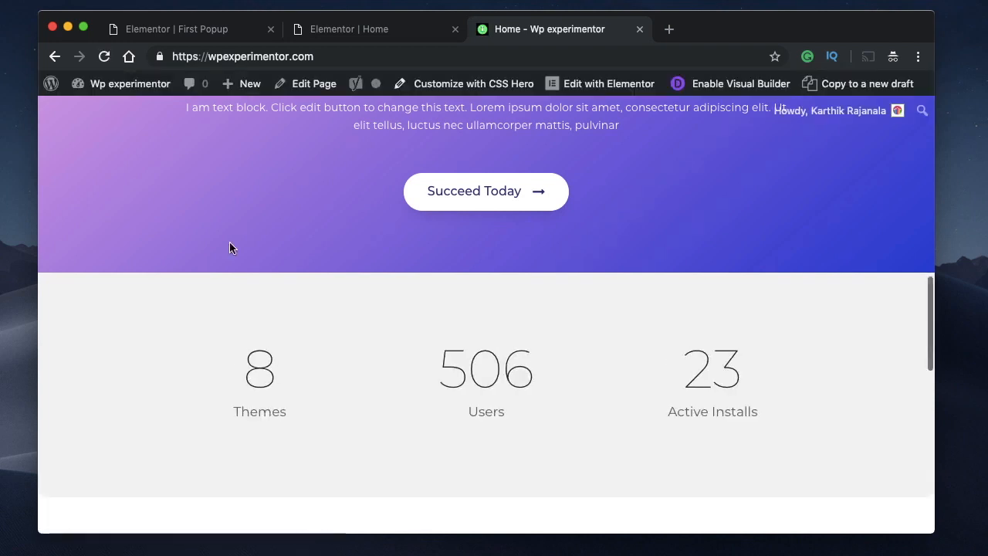
scroll(357, 266, "up", 12)
scroll(357, 266, "down", 9)
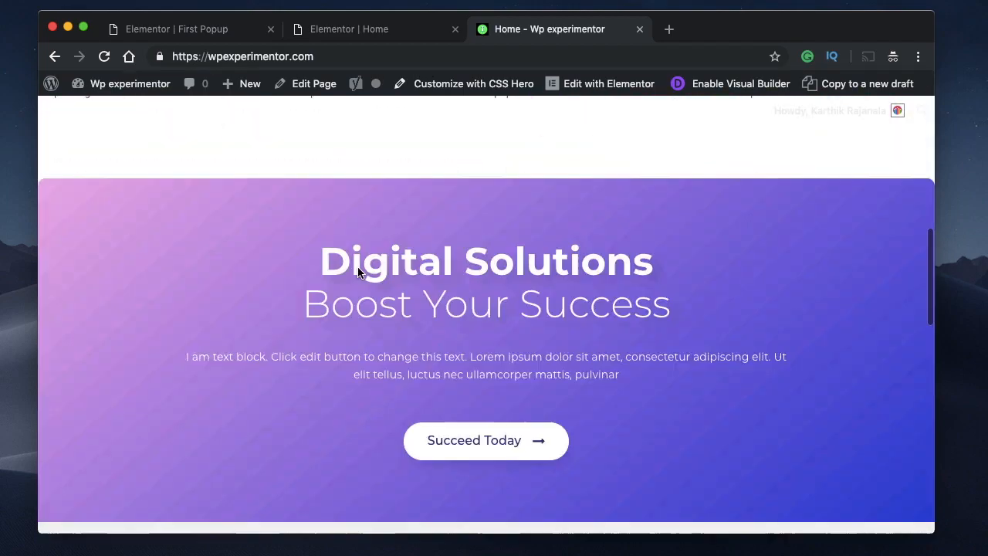
scroll(357, 267, "down", 10)
scroll(357, 266, "up", 15)
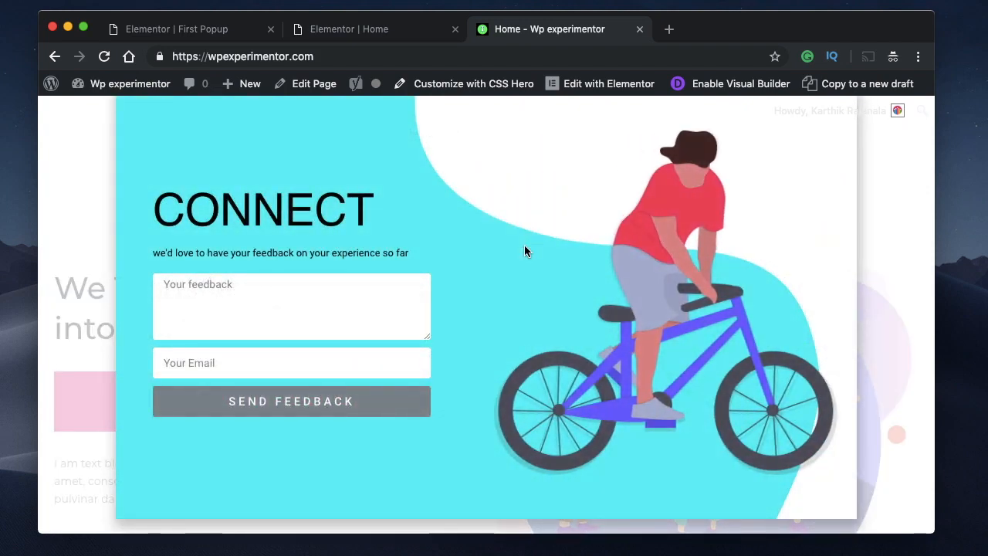
- Disable First Popup's On Click trigger and enable the On Page Exit Intent trigger
left_click(209, 29)
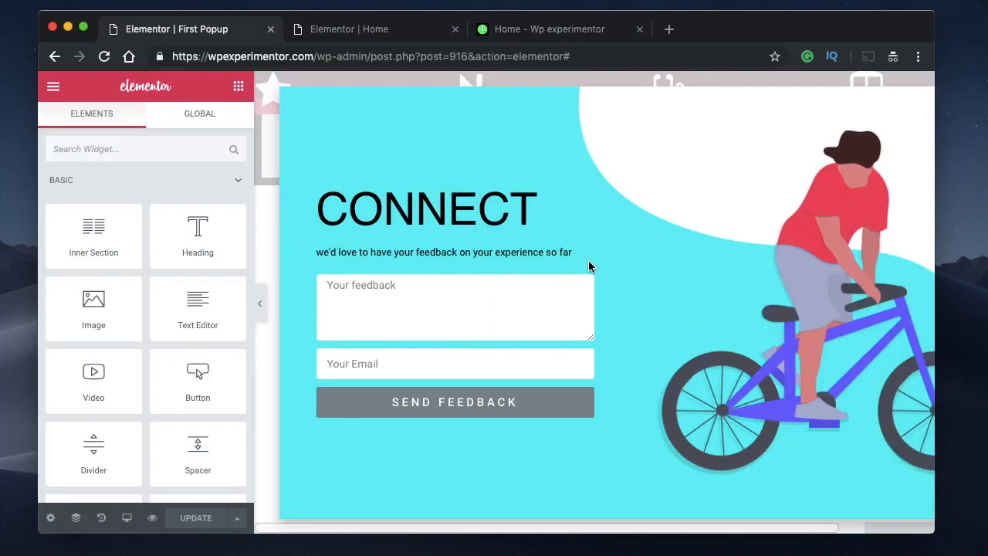
left_click(241, 516)
left_click(152, 419)
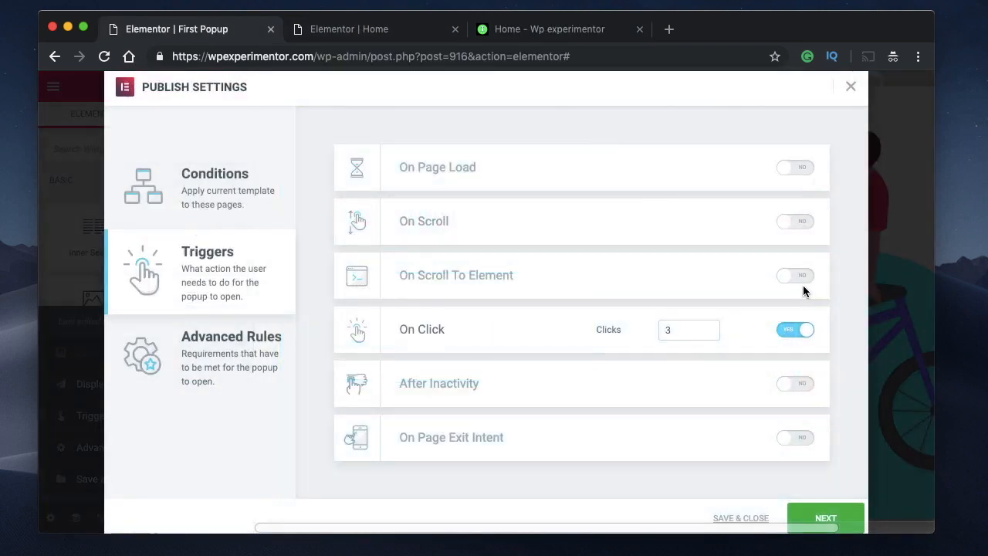
left_click(794, 330)
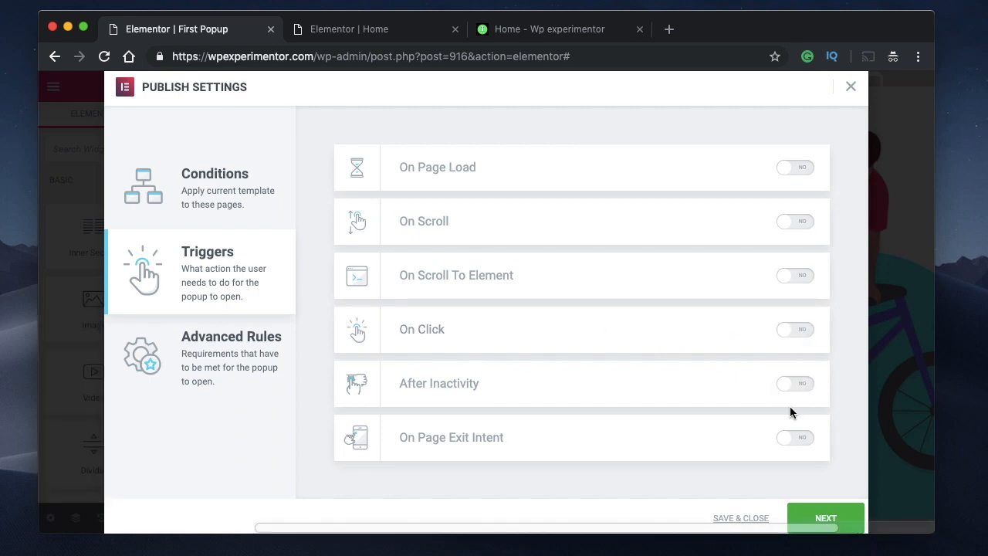
left_click(796, 445)
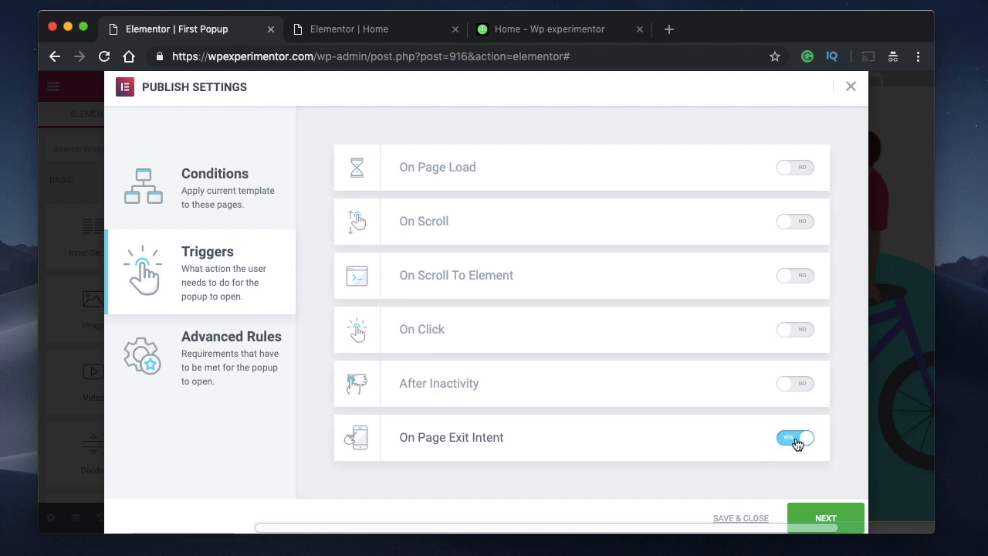
left_click(796, 440)
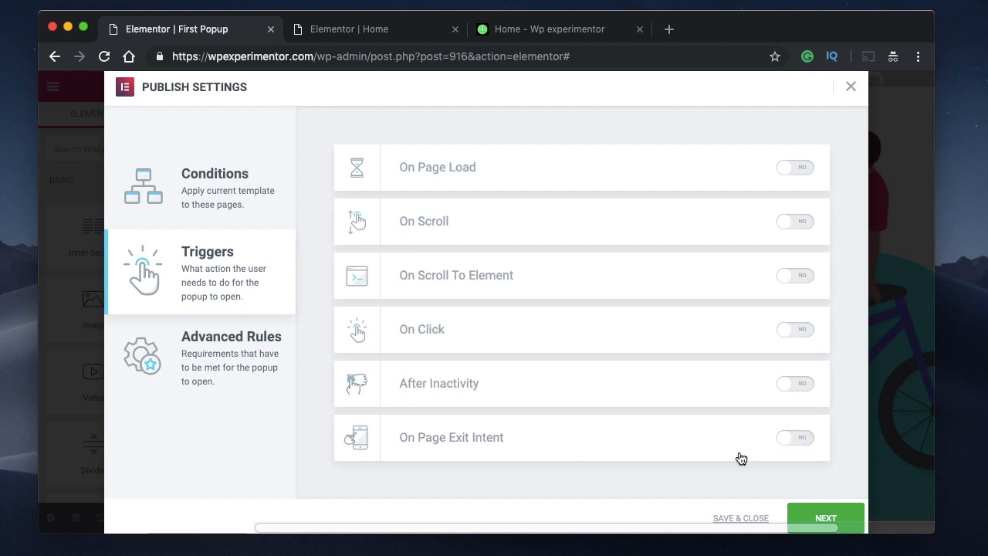
left_click(797, 441)
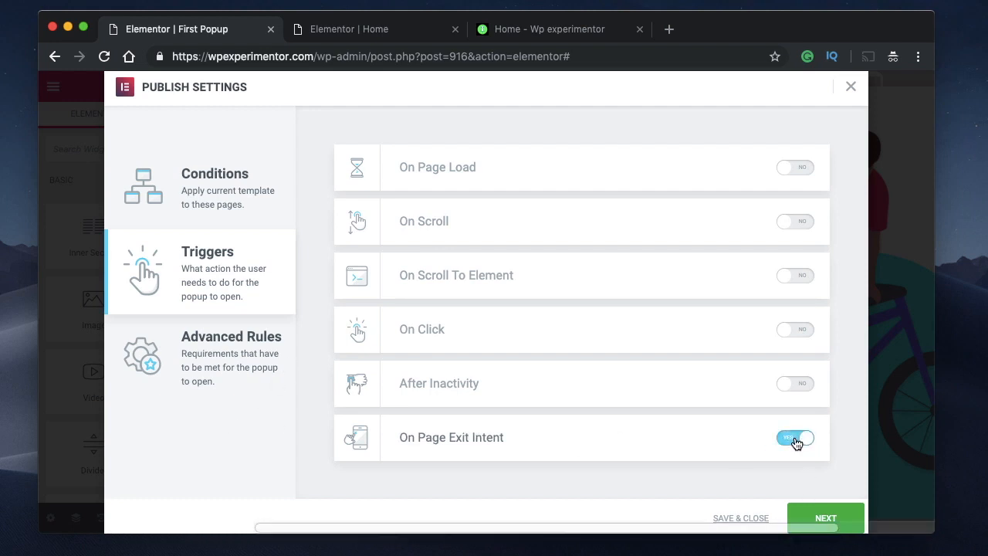
- Enable the After Inactivity trigger at 30 seconds, and switch the On Scroll To Element trigger on and back off
left_click(795, 385)
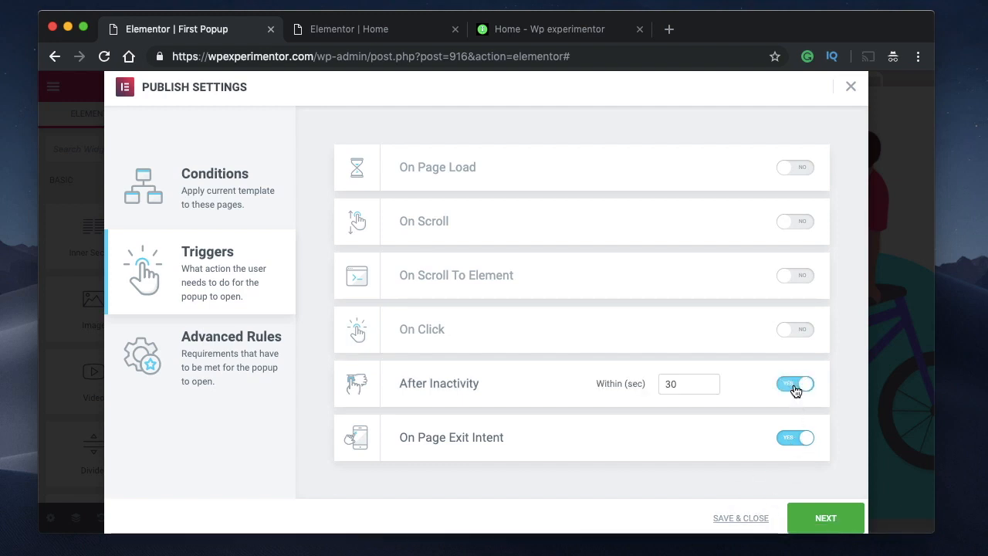
left_click(796, 390)
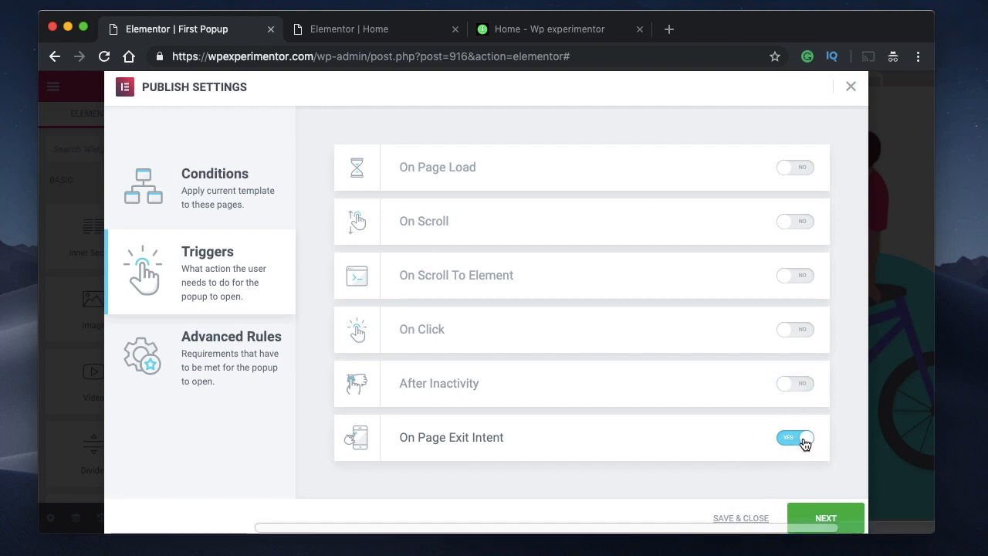
left_click(798, 383)
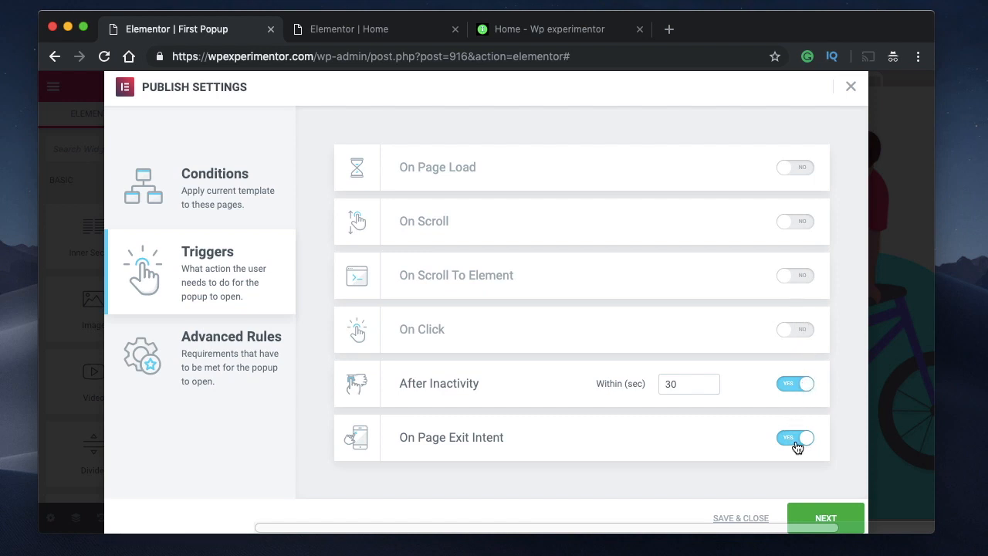
left_click(794, 285)
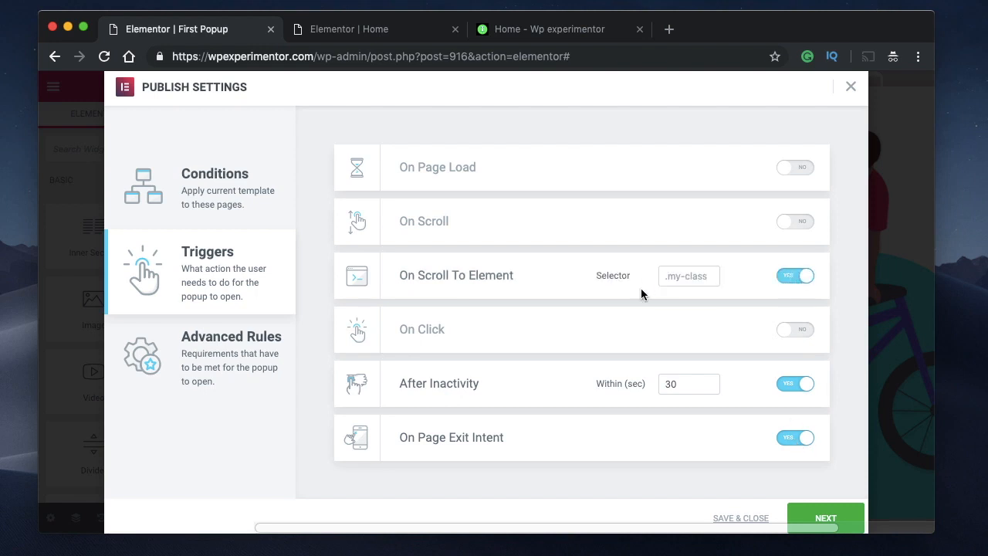
left_click(803, 282)
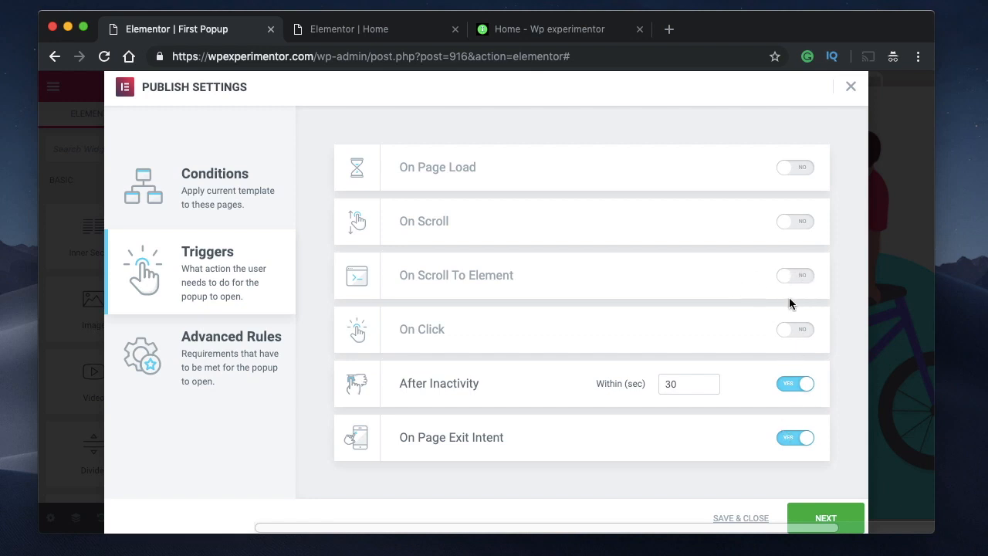
- Review First Popup's advanced rules and display conditions, and return to its triggers
left_click(224, 363)
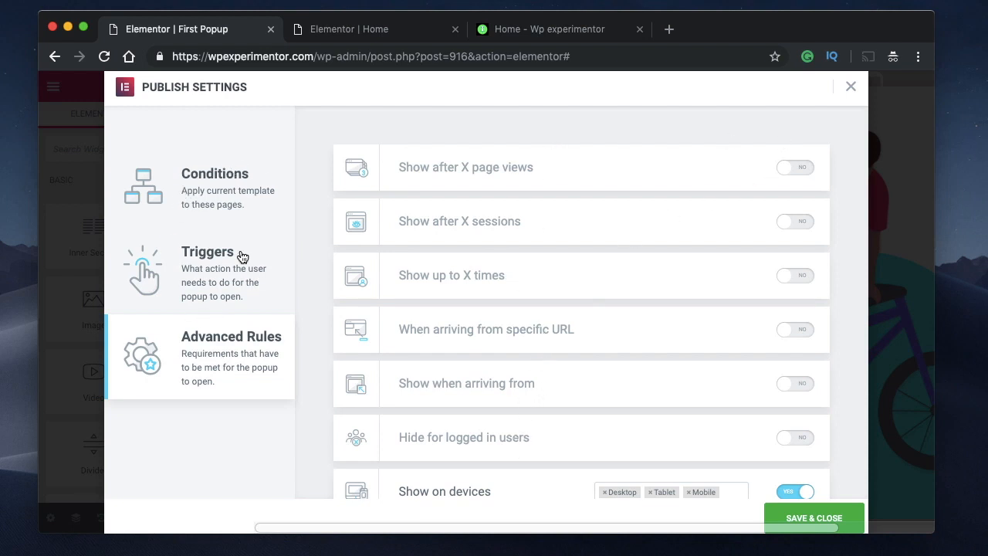
left_click(199, 274)
left_click(215, 204)
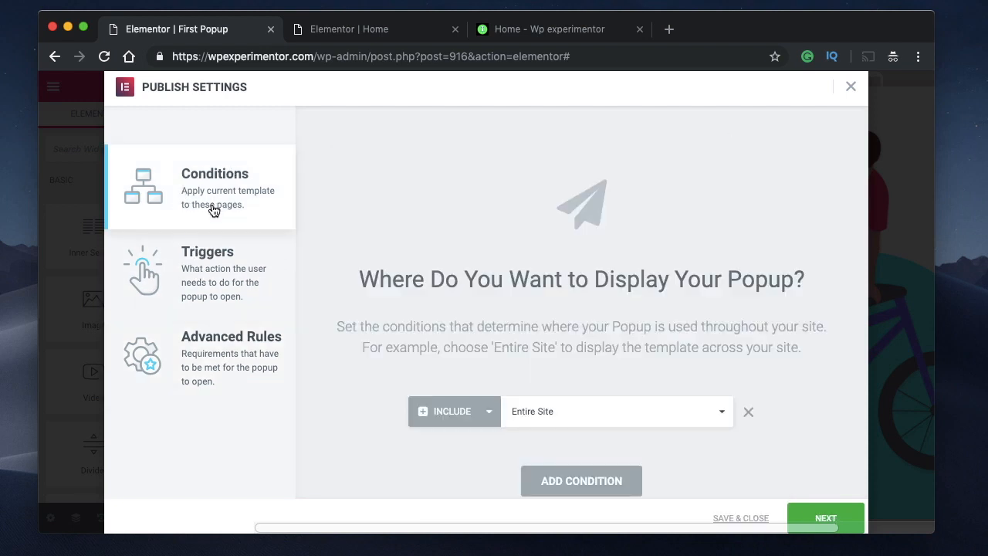
left_click(206, 264)
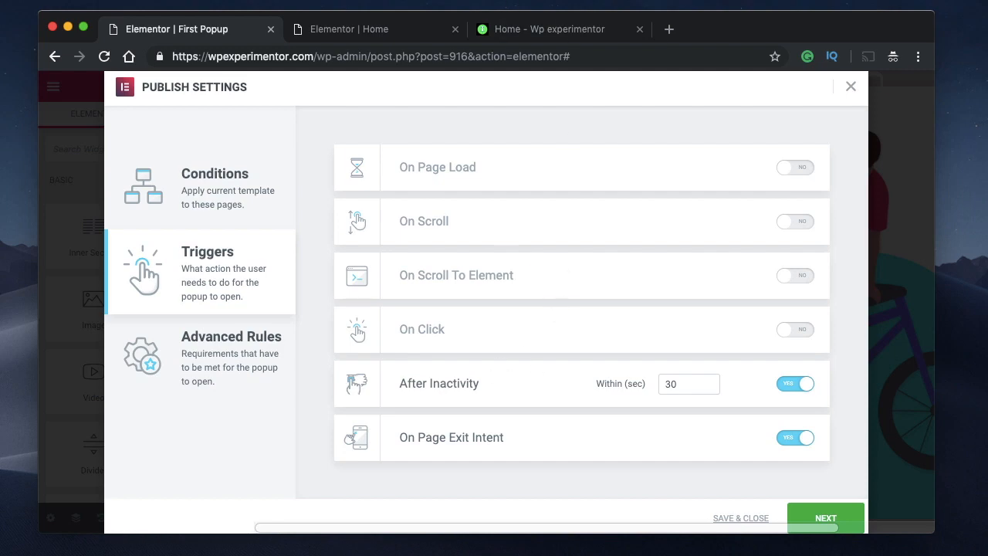
- Check the popup on the live homepage, and review First Popup's display conditions, triggers and advanced rules
left_click(555, 31)
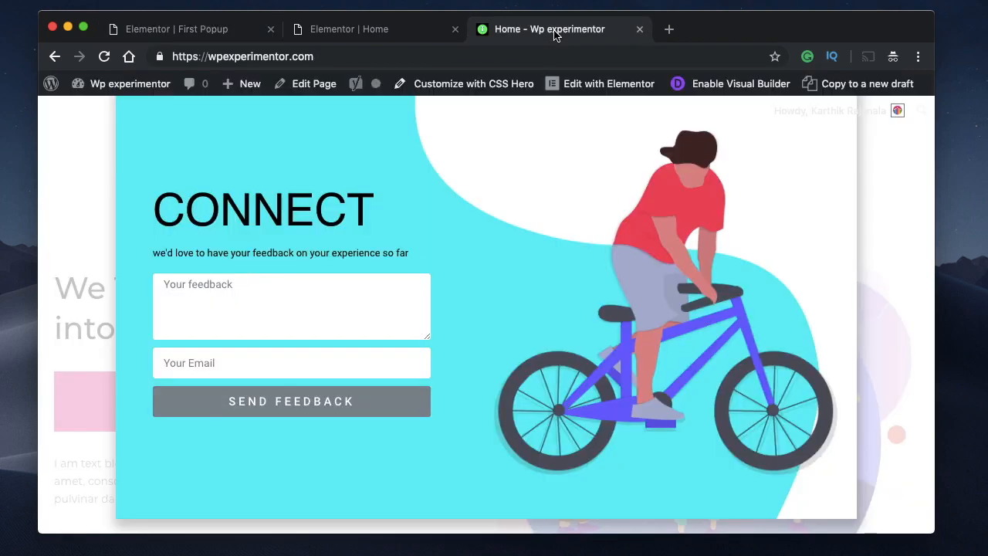
left_click(362, 28)
left_click(246, 29)
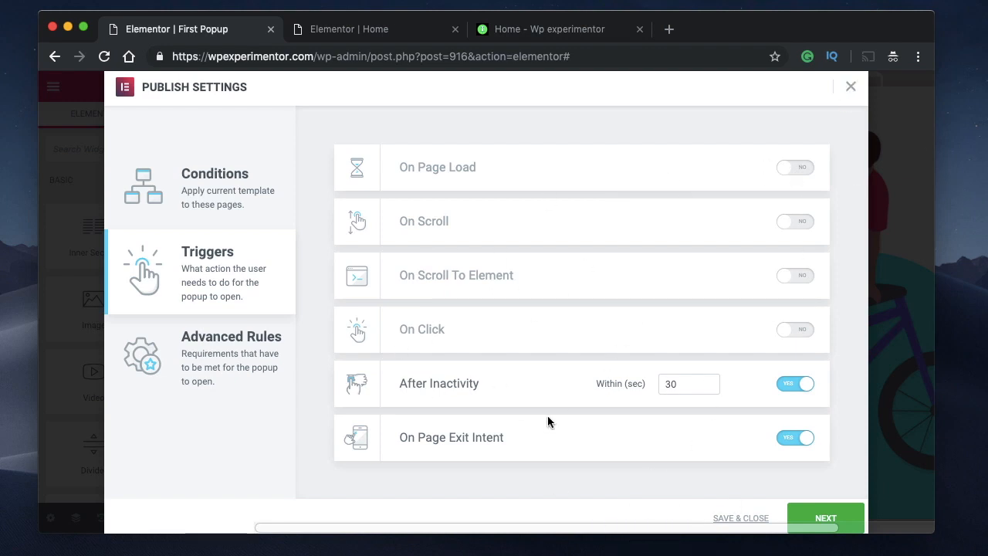
left_click(261, 200)
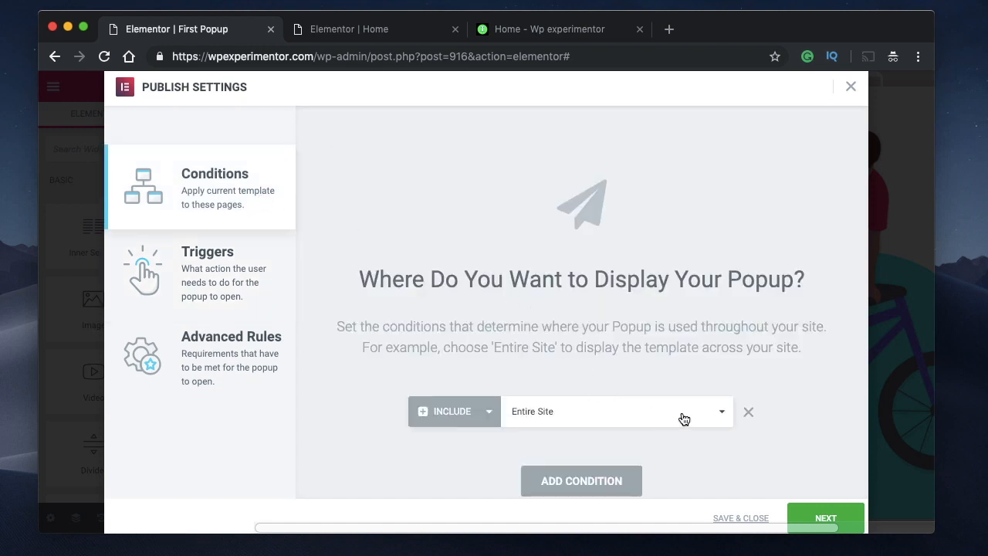
left_click(206, 268)
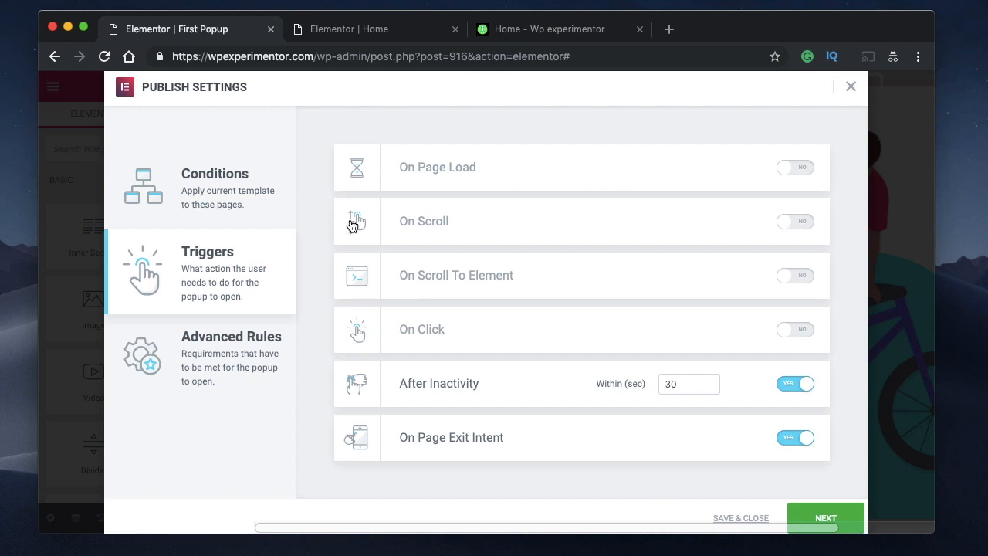
left_click(183, 353)
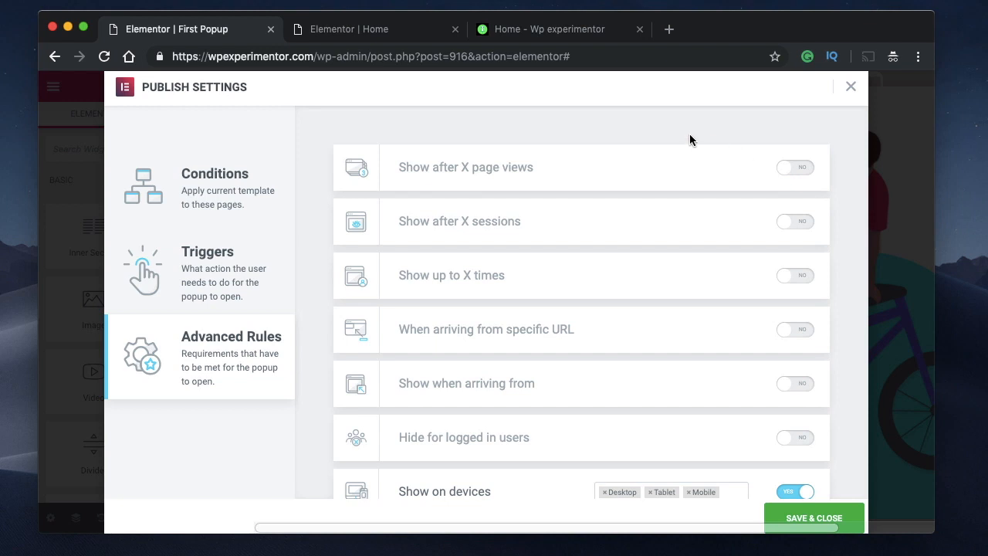
left_click(207, 267)
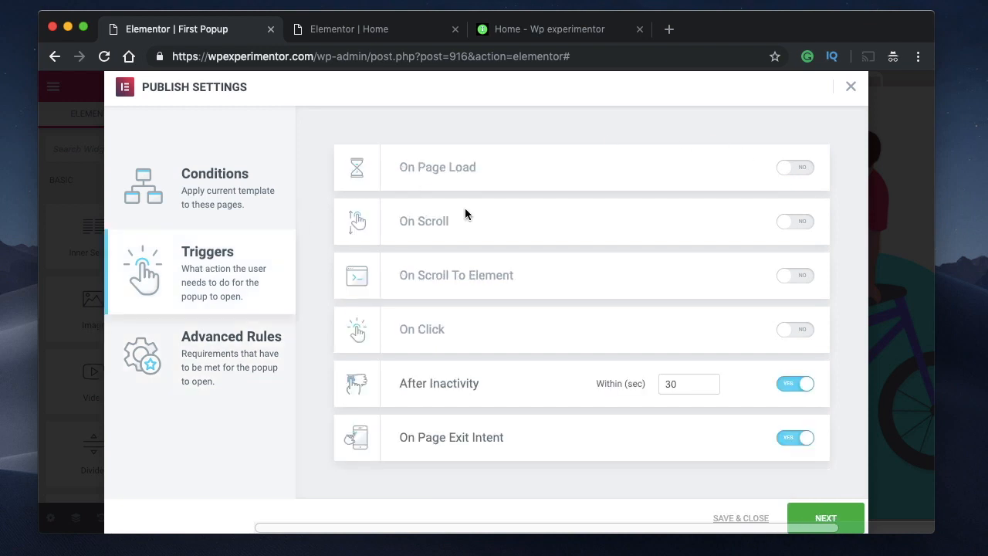
- Compare First Popup's advanced rules, through to Show on devices, with its trigger options
left_click(238, 355)
scroll(696, 419, "down", 2)
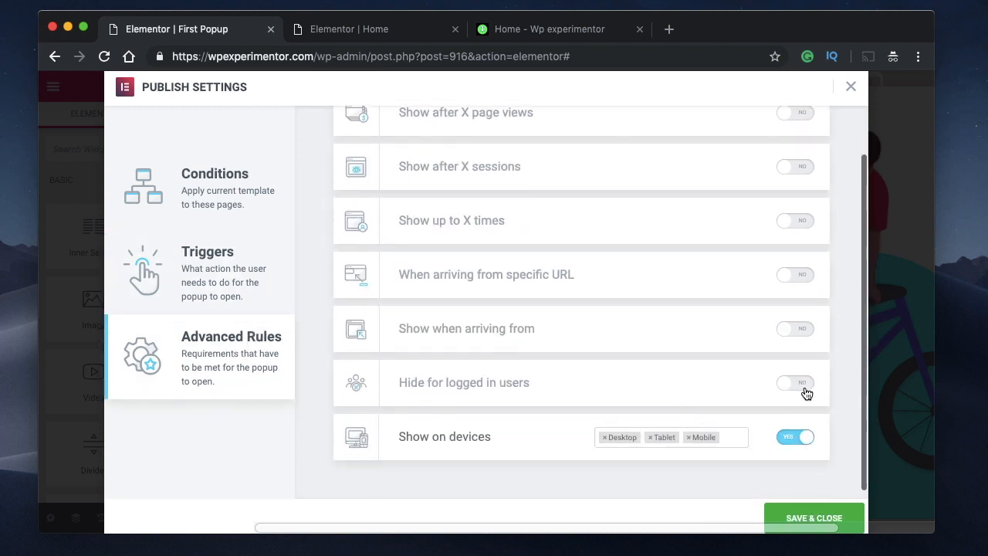
left_click(205, 287)
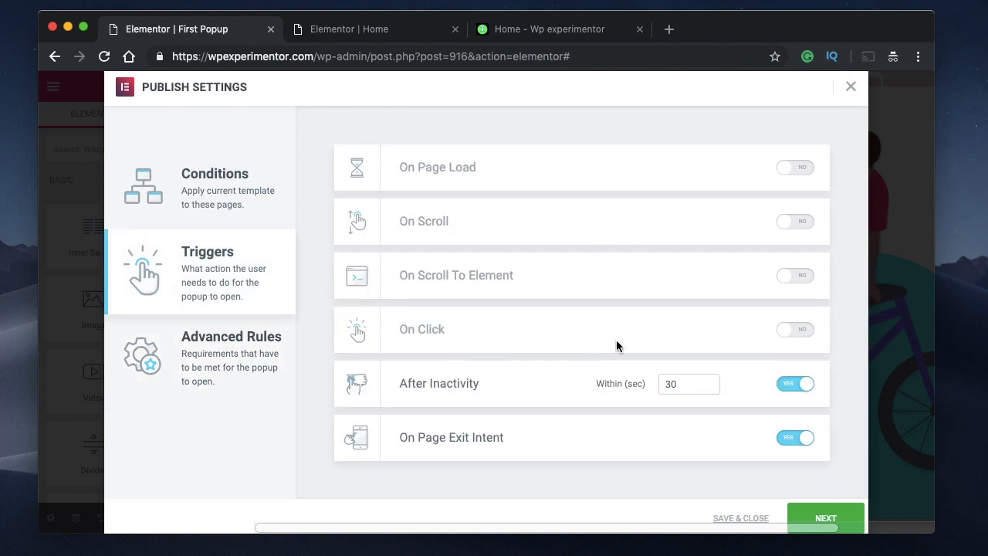
left_click(219, 383)
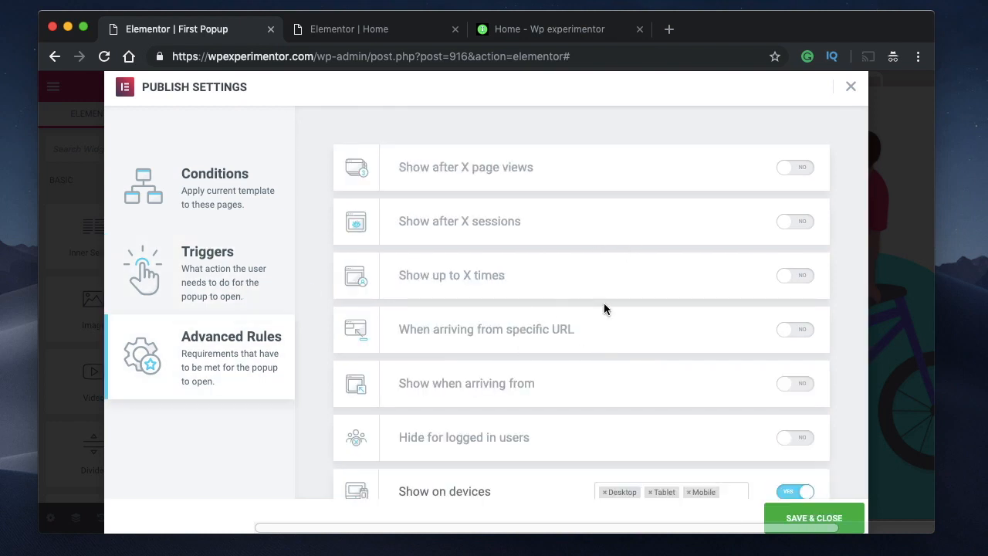
left_click(244, 280)
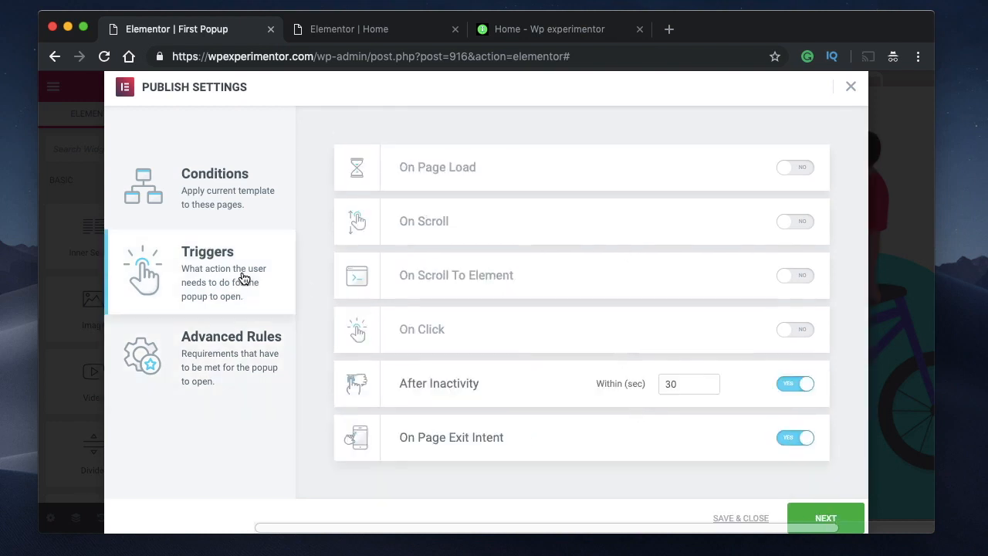
left_click(288, 345)
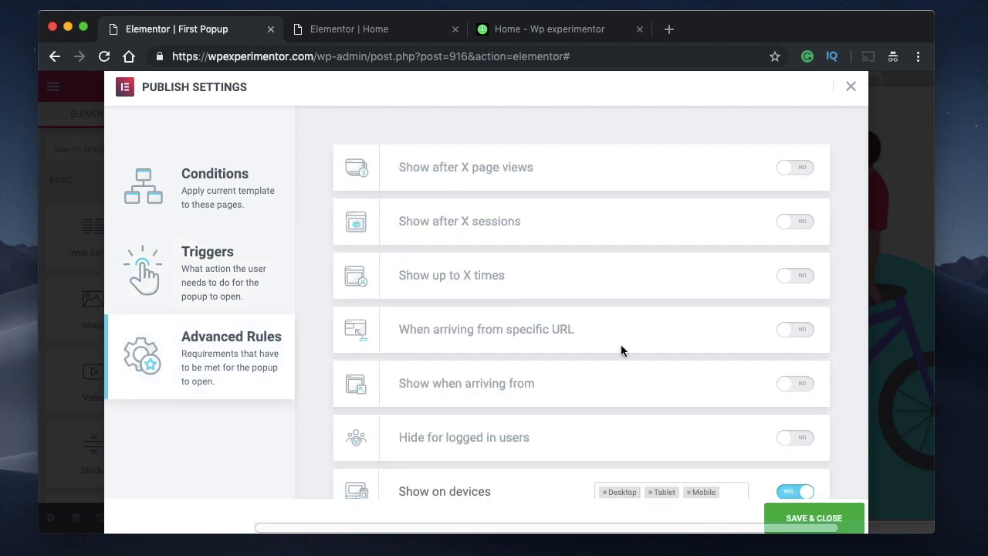
scroll(635, 291, "down", 2)
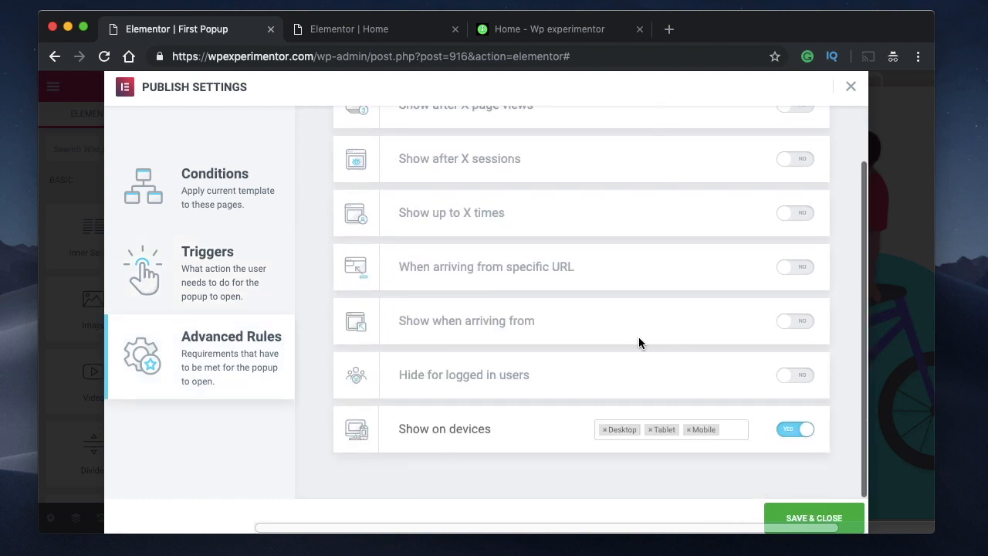
scroll(641, 243, "up", 2)
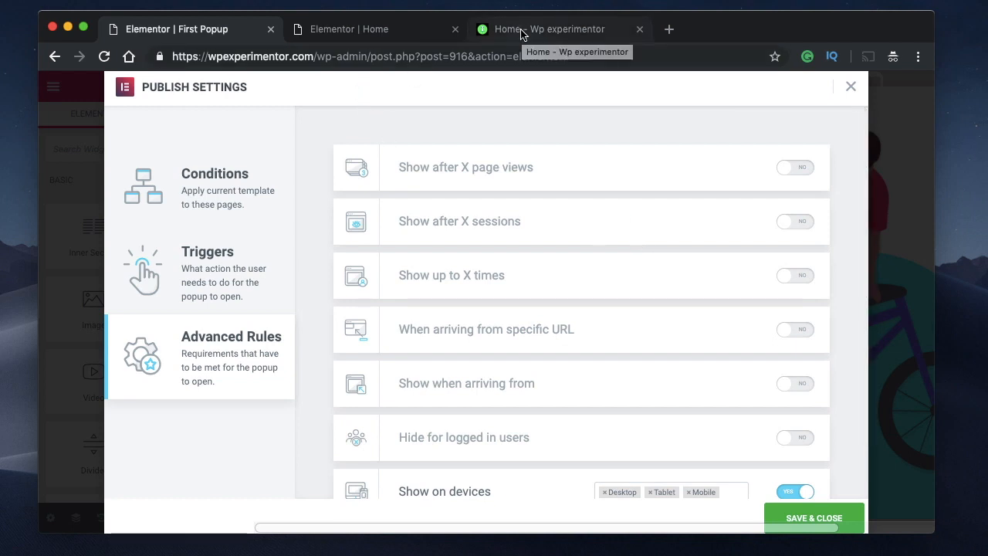
- Inspect the settings of the Themes counter and the Digital Solutions heading, button and text block in the Home page editor
left_click(370, 30)
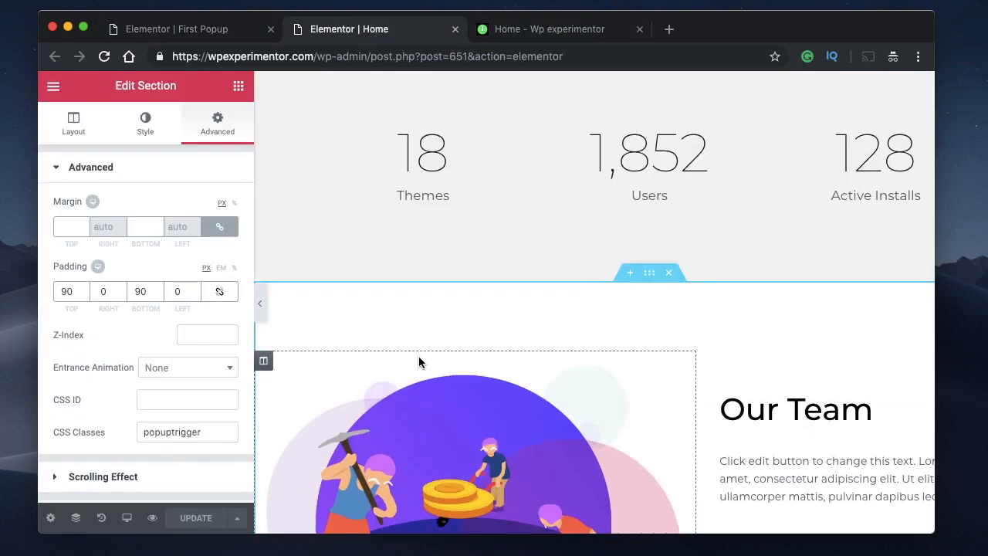
scroll(418, 359, "down", 3)
scroll(419, 356, "up", 6)
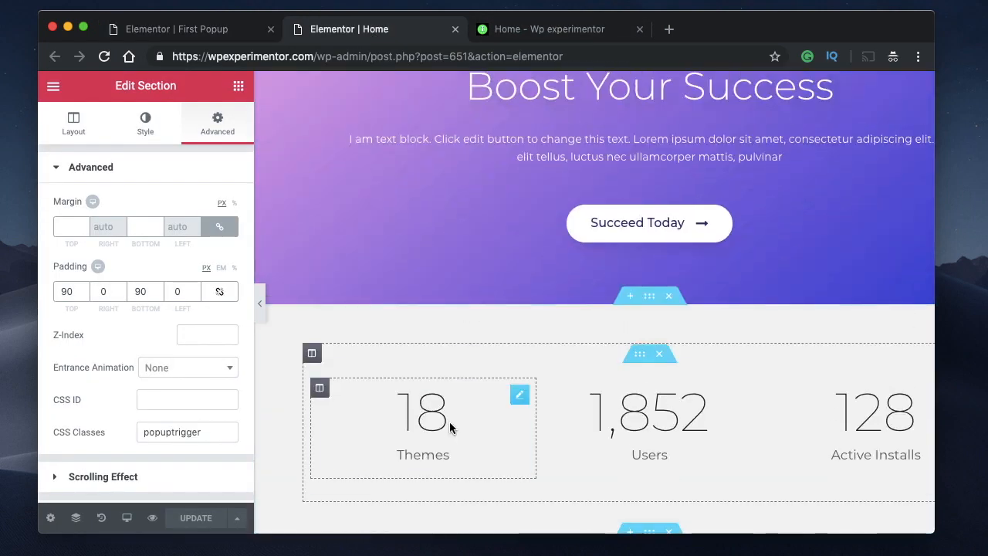
left_click(449, 432)
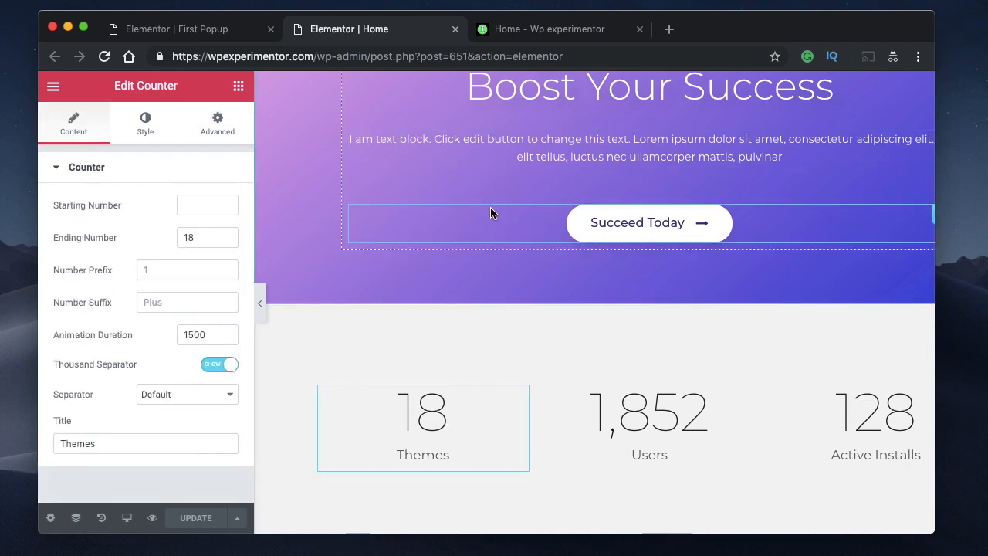
scroll(490, 207, "up", 2)
left_click(588, 207)
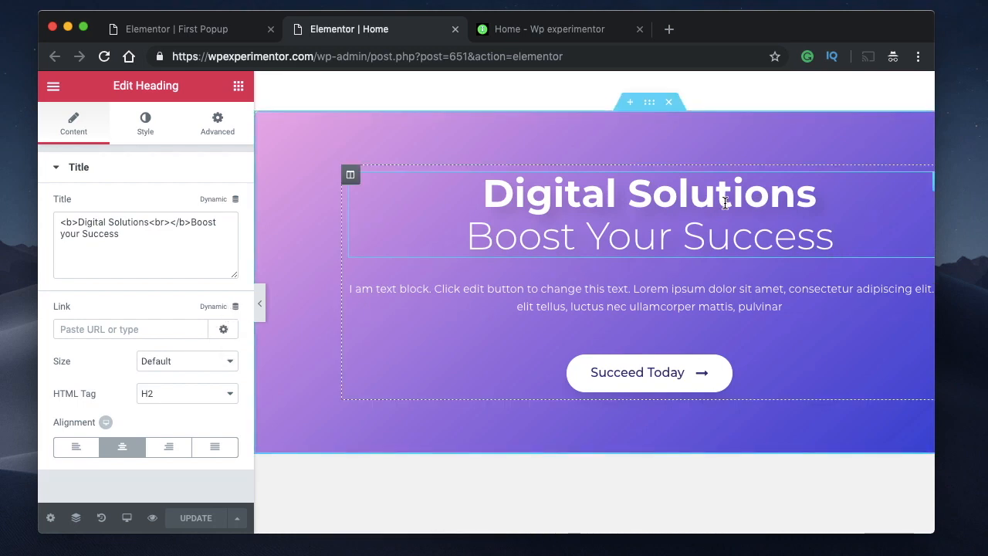
left_click(752, 381)
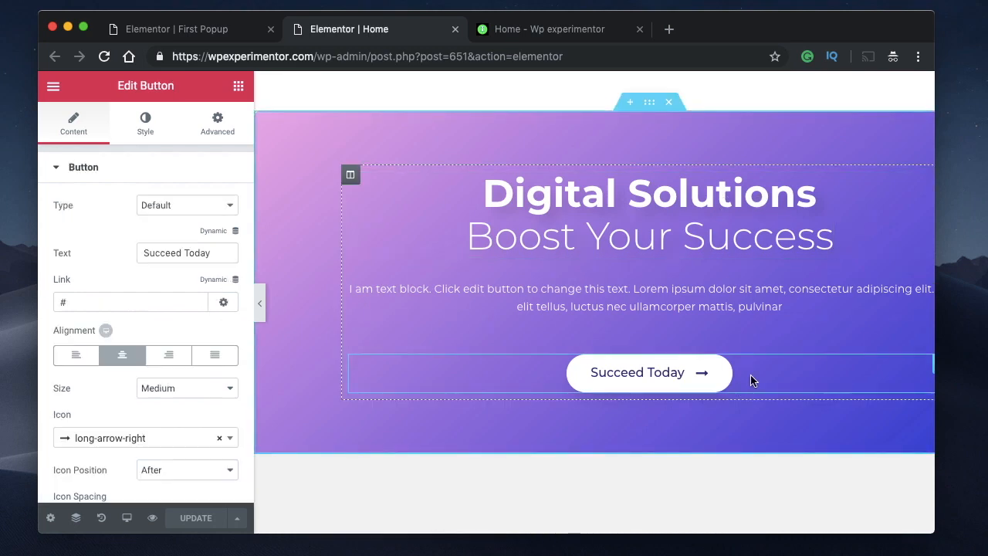
left_click(687, 289)
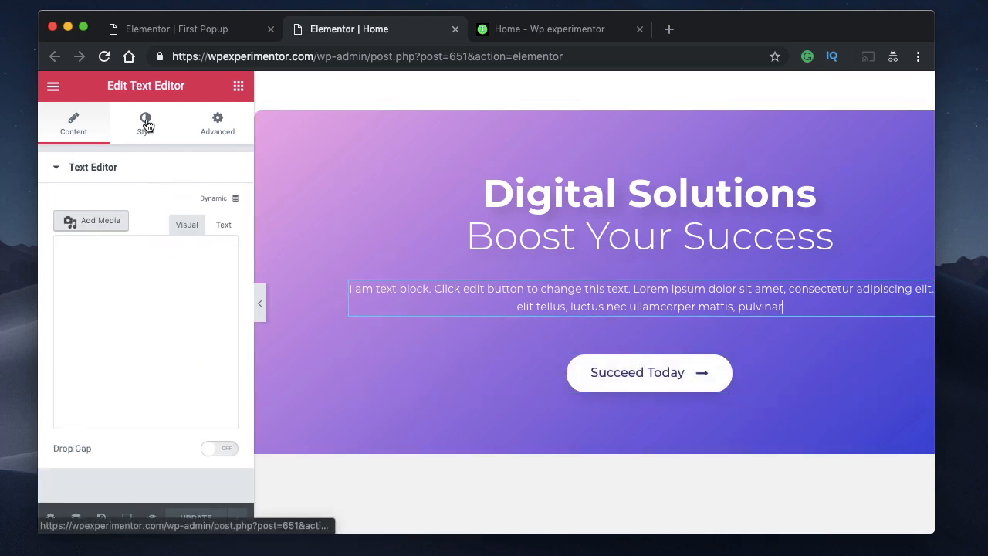
left_click(145, 124)
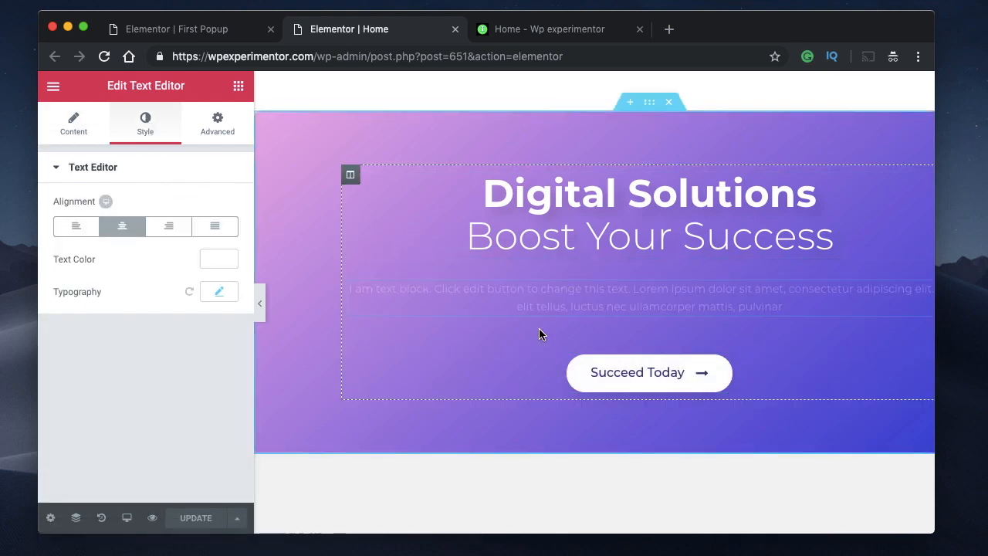
- Give the Succeed Today button a dynamic link of the Popup action type
left_click(737, 377)
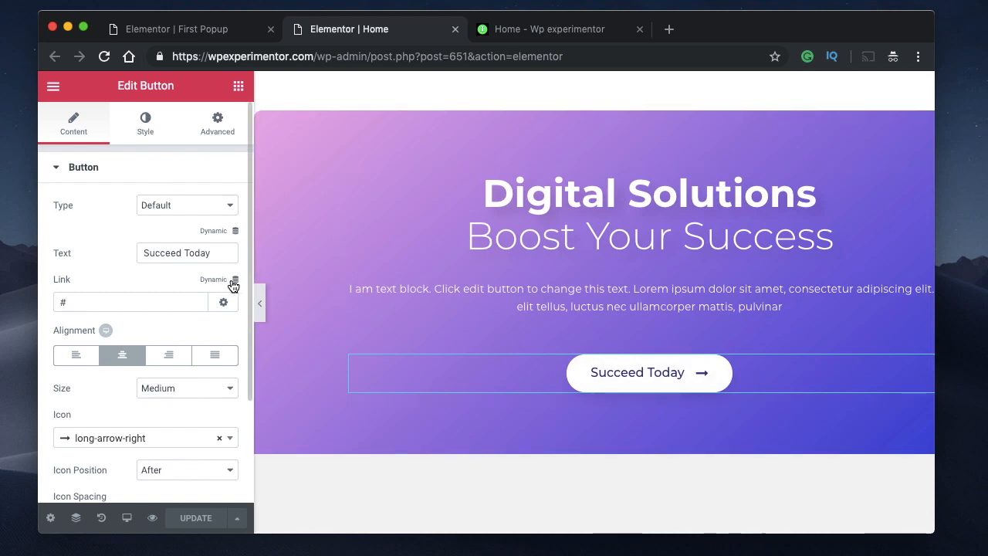
left_click(234, 280)
scroll(126, 399, "down", 3)
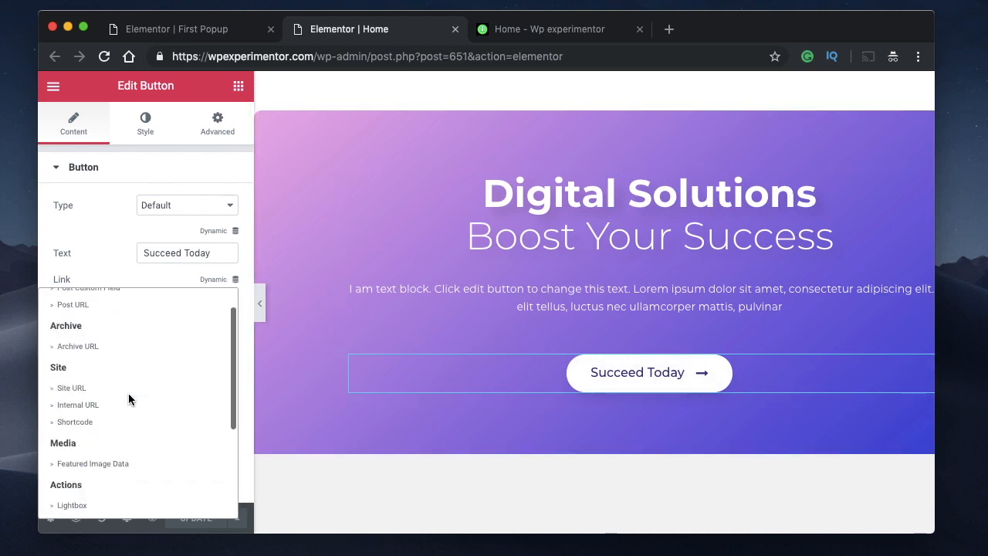
scroll(102, 440, "down", 2)
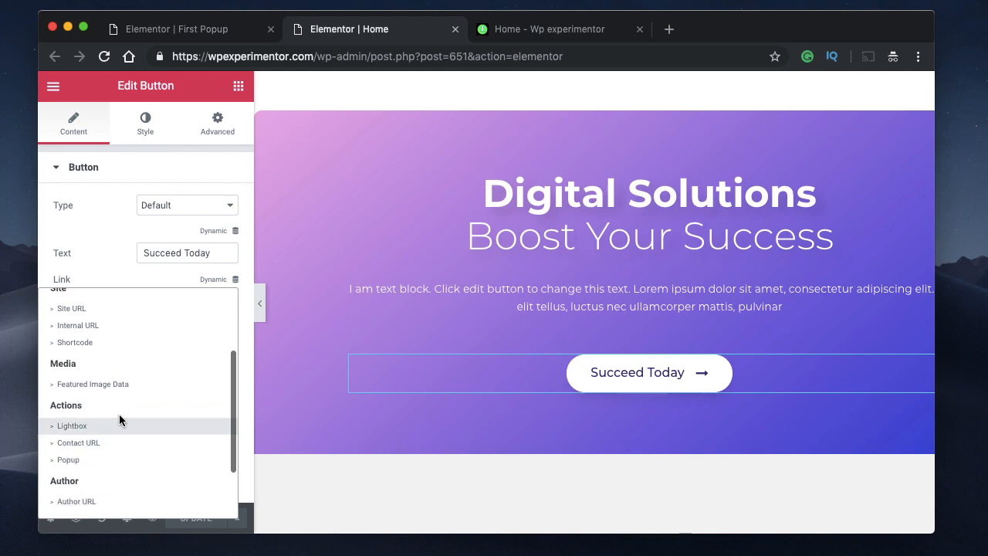
left_click(88, 461)
- Configure the button's popup link with the Open Popup action and First Popup as its target
left_click(130, 302)
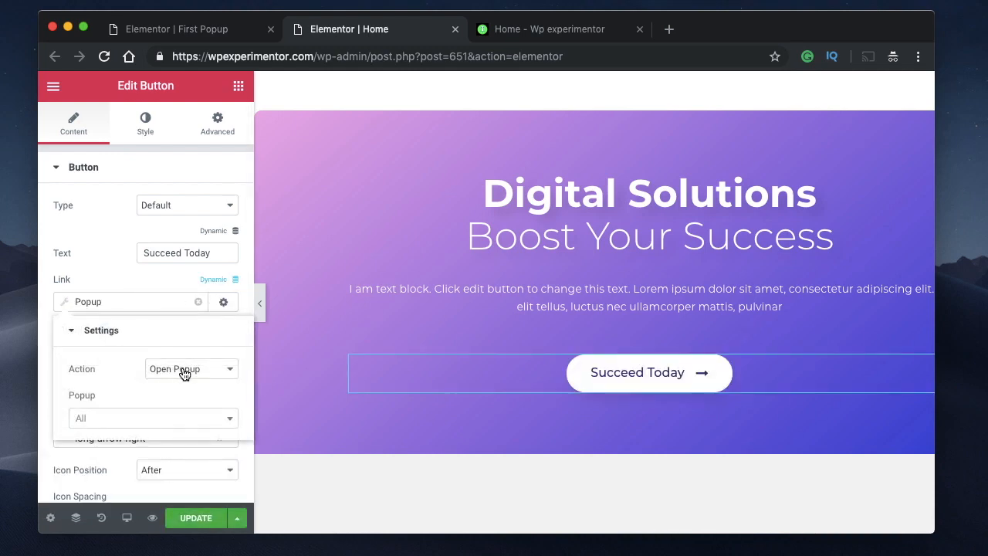
left_click(185, 374)
left_click(183, 372)
left_click(177, 419)
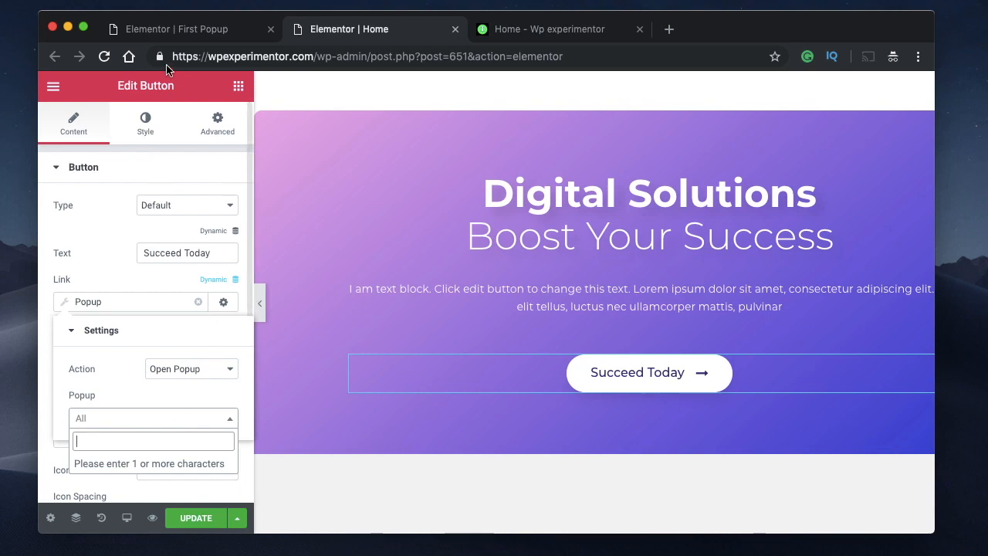
type("First")
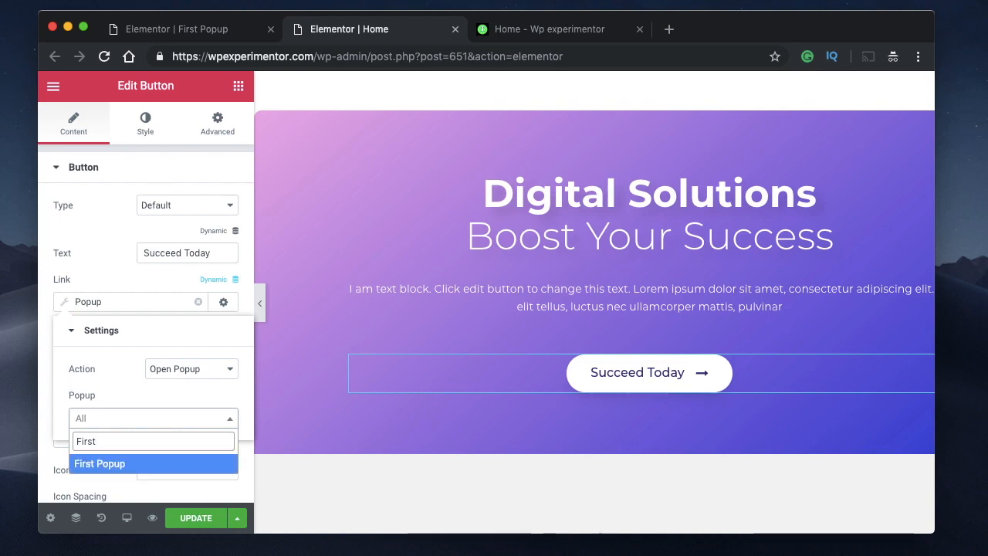
left_click(105, 464)
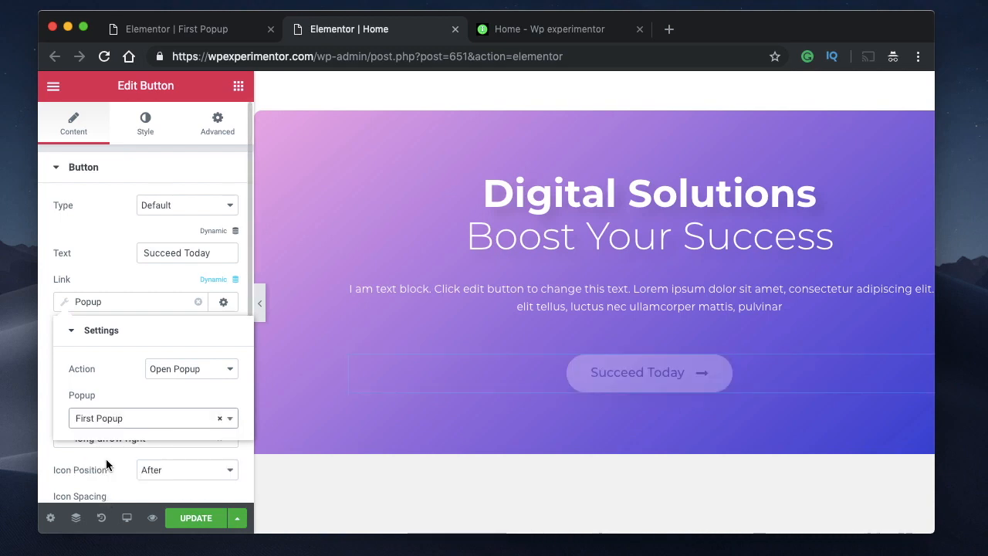
left_click(132, 334)
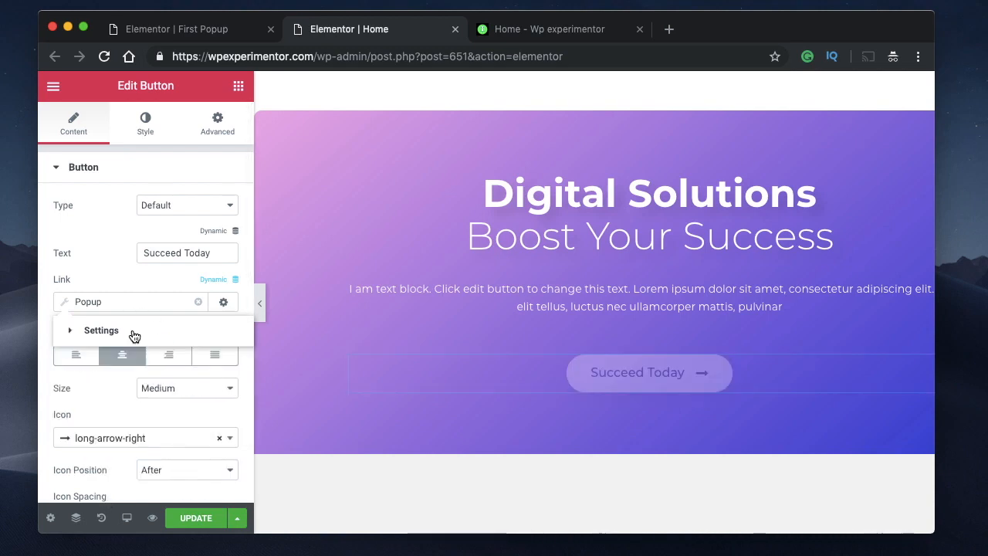
- Update the Home page in the editor and reload the live homepage
left_click(204, 520)
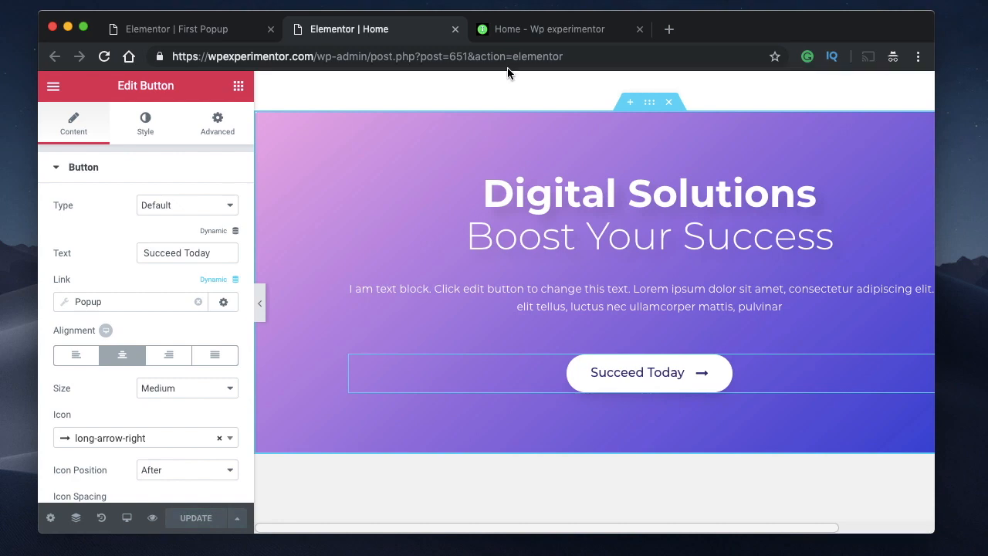
left_click(521, 29)
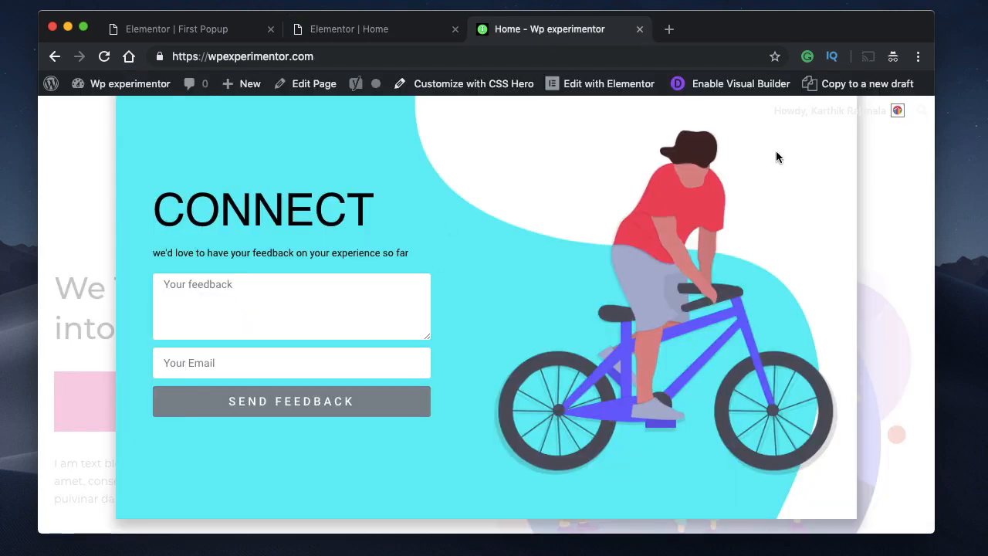
left_click(104, 57)
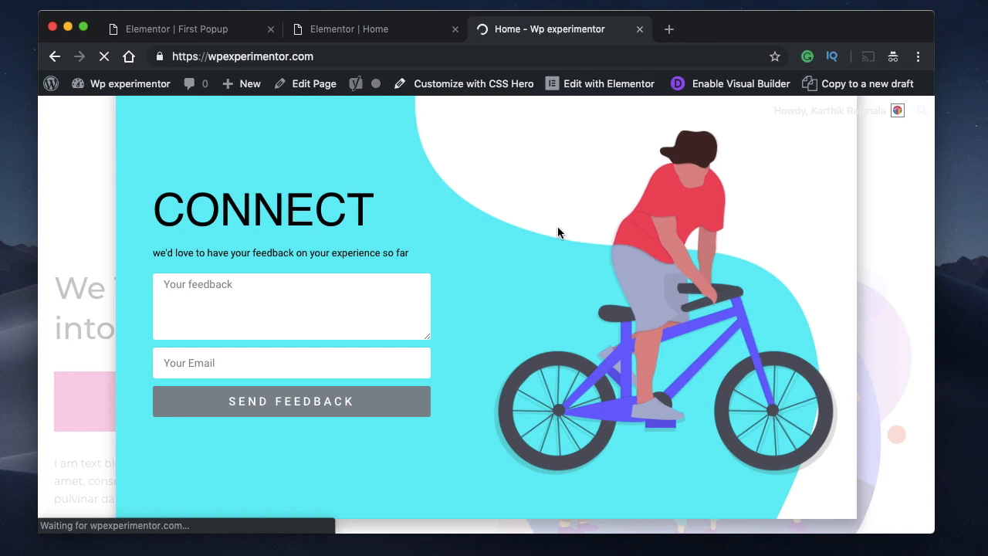
- Disable First Popup's After Inactivity and On Page Exit Intent triggers, and save and close its publish settings
left_click(218, 31)
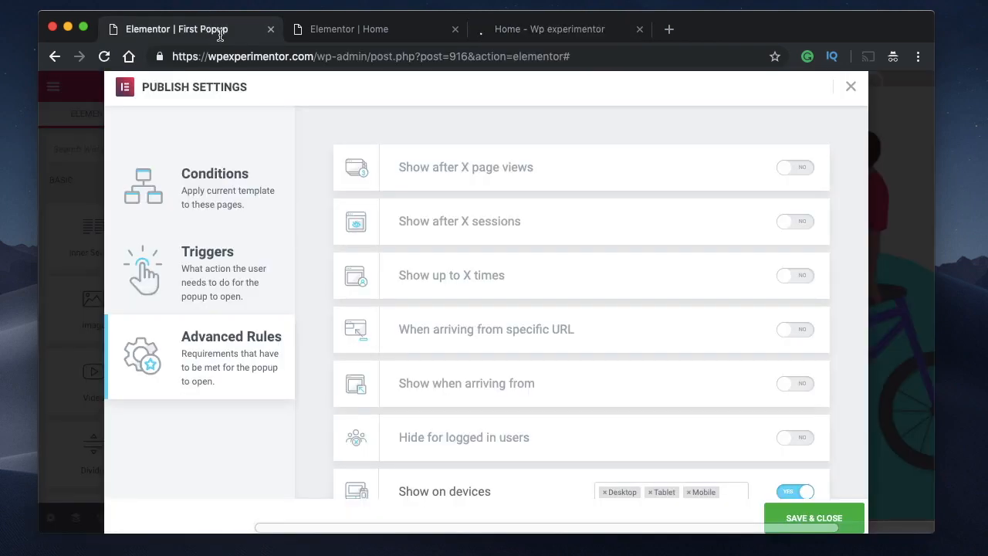
left_click(249, 260)
left_click(795, 386)
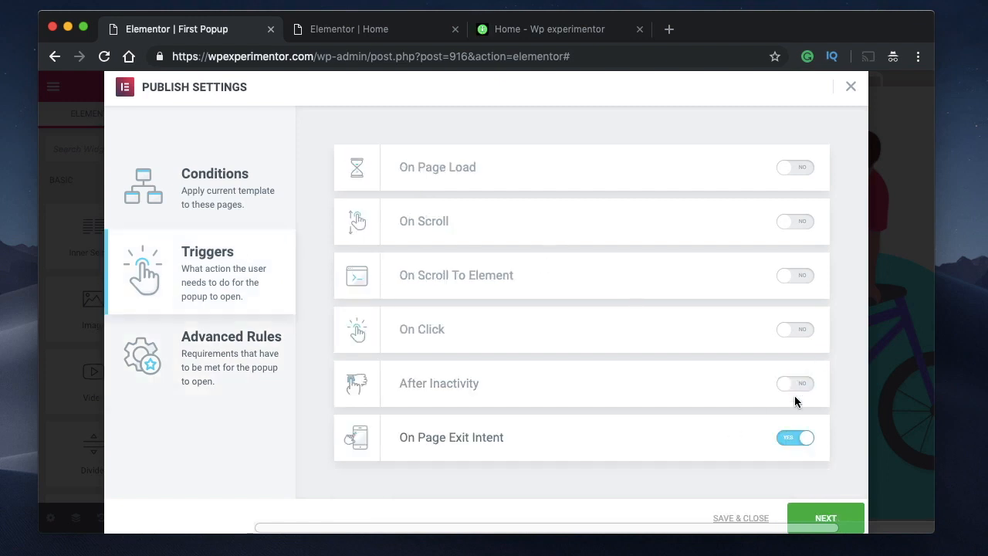
left_click(800, 439)
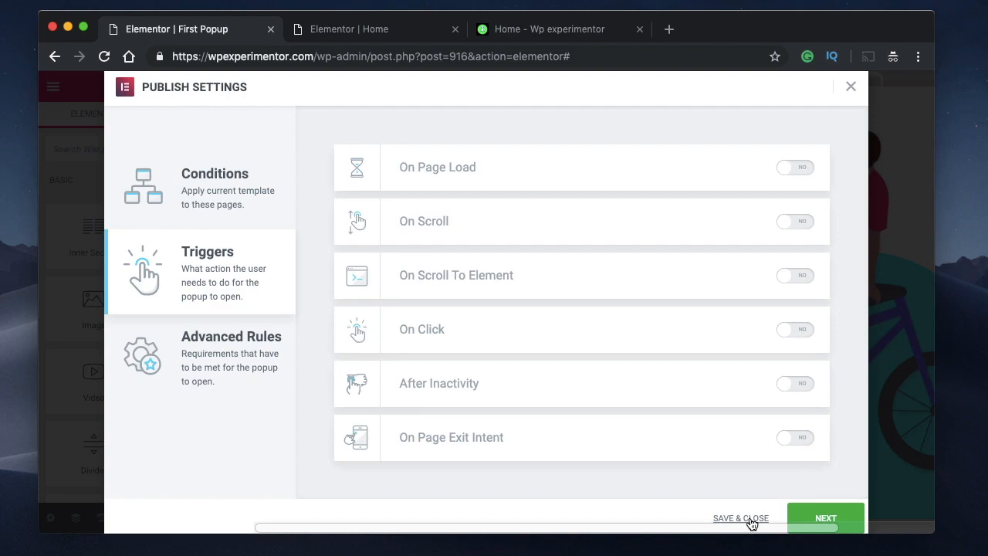
left_click(749, 519)
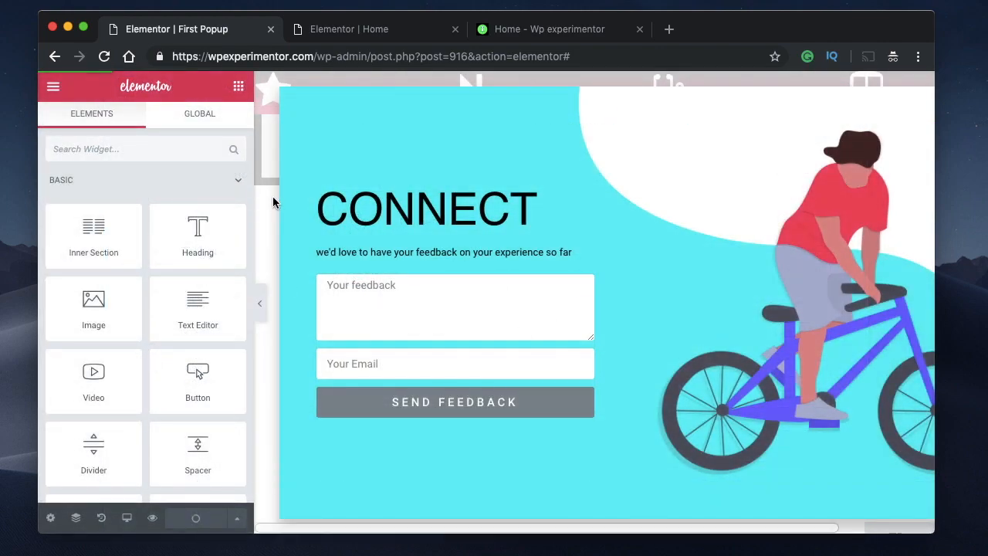
- Test the Succeed Today button on the live homepage to check that it opens the popup
left_click(515, 35)
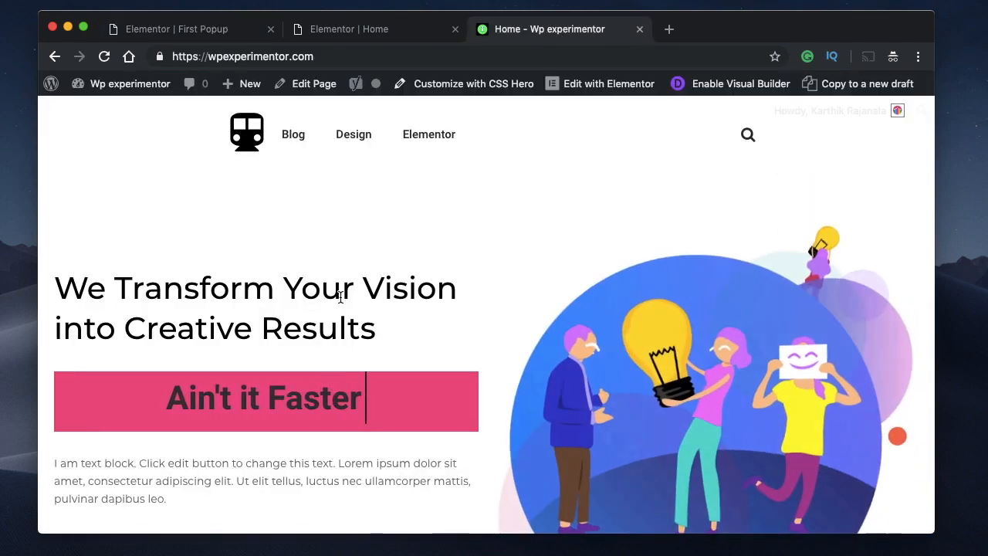
scroll(340, 301, "down", 10)
scroll(339, 301, "down", 1)
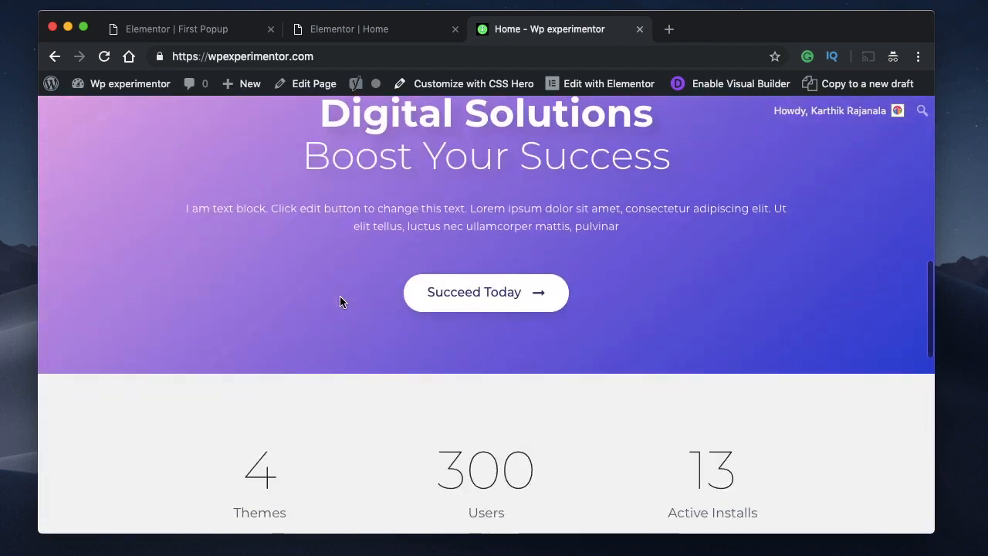
left_click(459, 300)
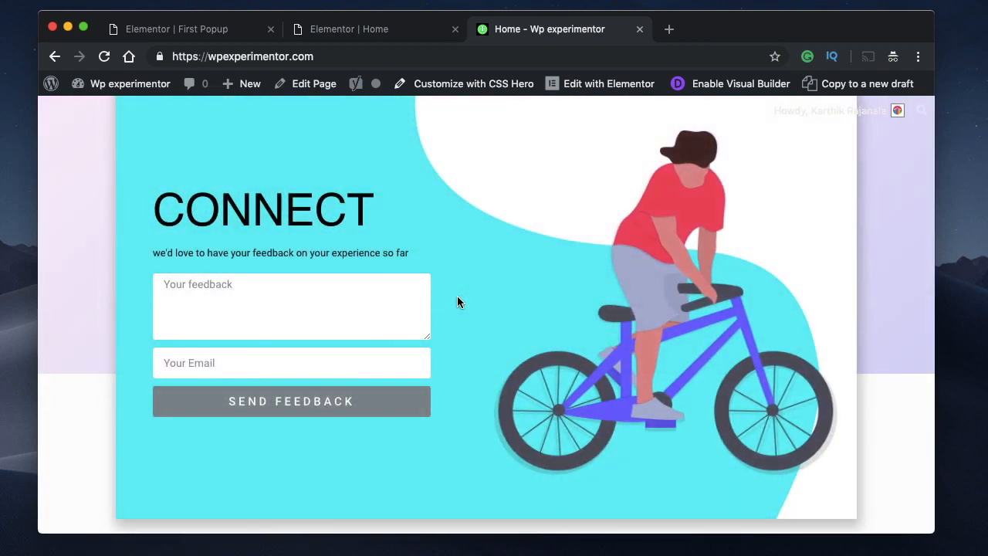
- Return to the Home page editor and examine the action choices in the Succeed Today button's popup link settings
left_click(358, 33)
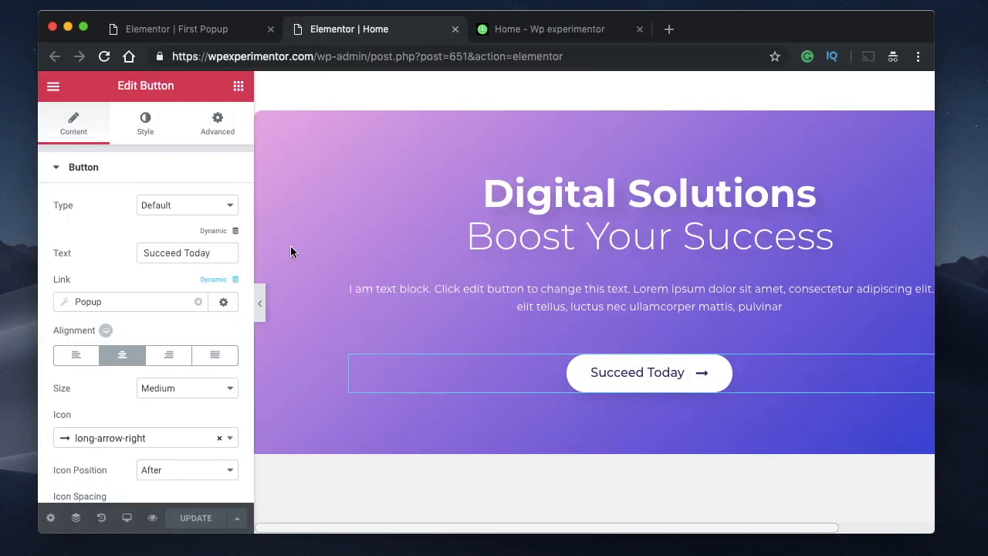
left_click(215, 280)
left_click(117, 269)
left_click(114, 304)
left_click(115, 330)
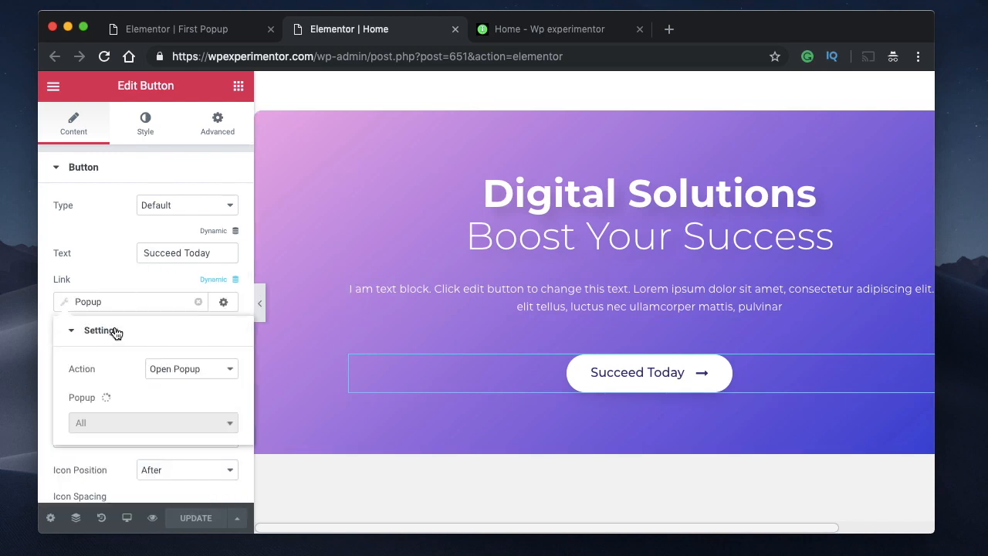
left_click(179, 370)
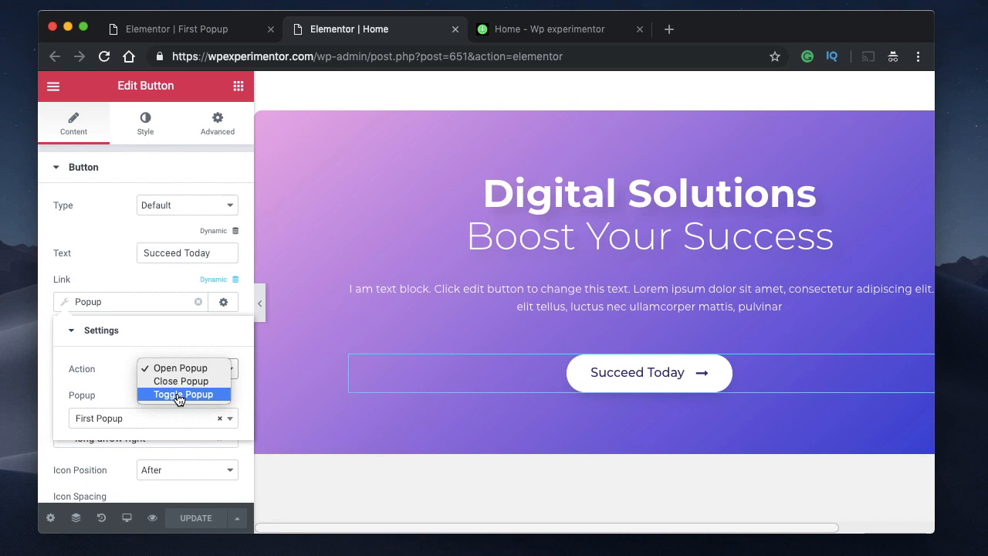
left_click(131, 280)
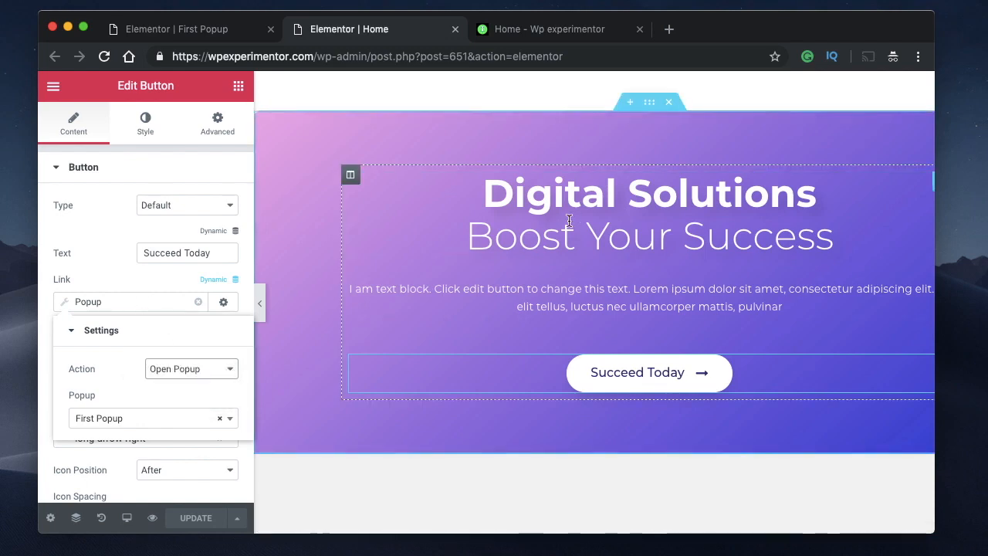
left_click(221, 368)
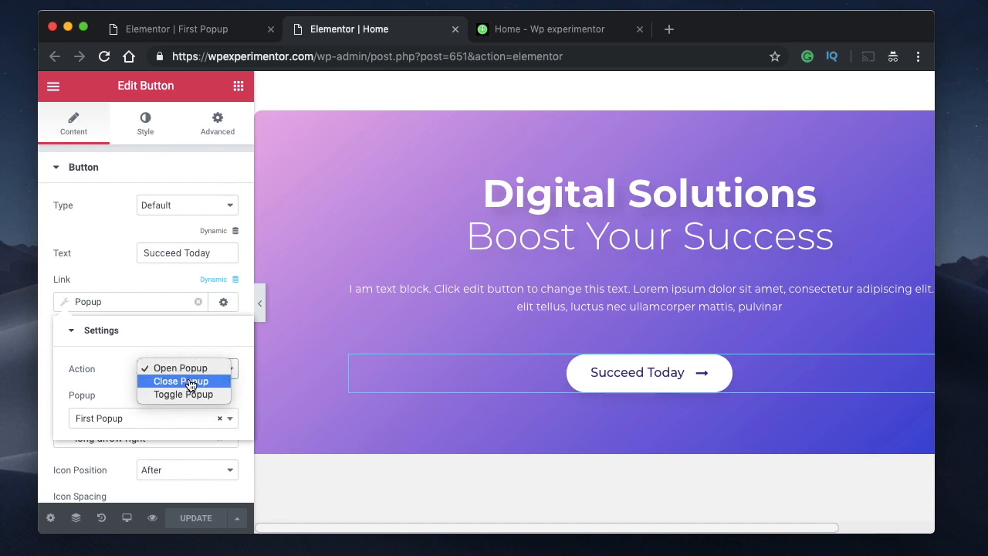
left_click(204, 349)
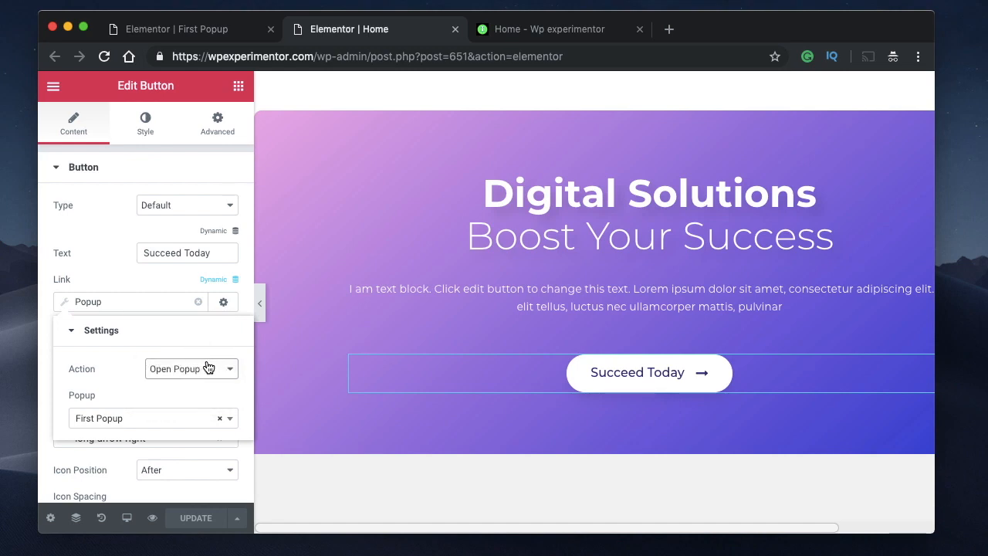
left_click(223, 374)
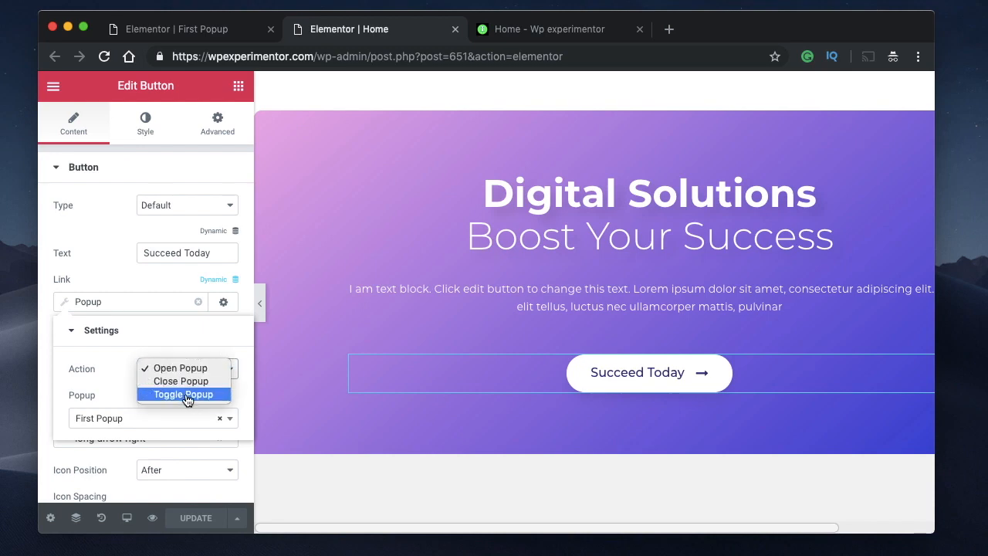
left_click(206, 352)
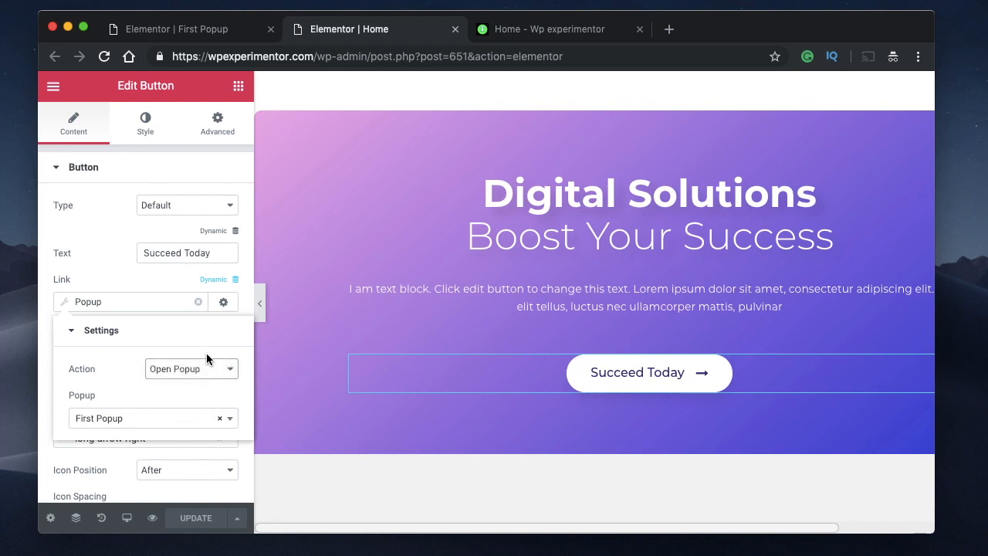
left_click(89, 303)
- Add an Icon Box widget above the Succeed Today button in the Digital Solutions section
scroll(376, 279, "down", 2)
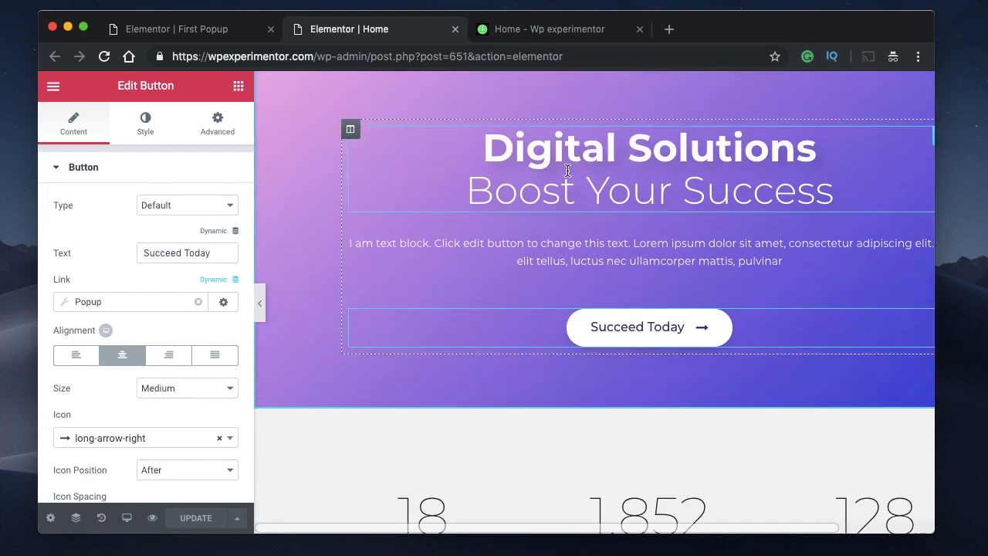
left_click(238, 86)
scroll(95, 306, "down", 3)
scroll(112, 263, "up", 2)
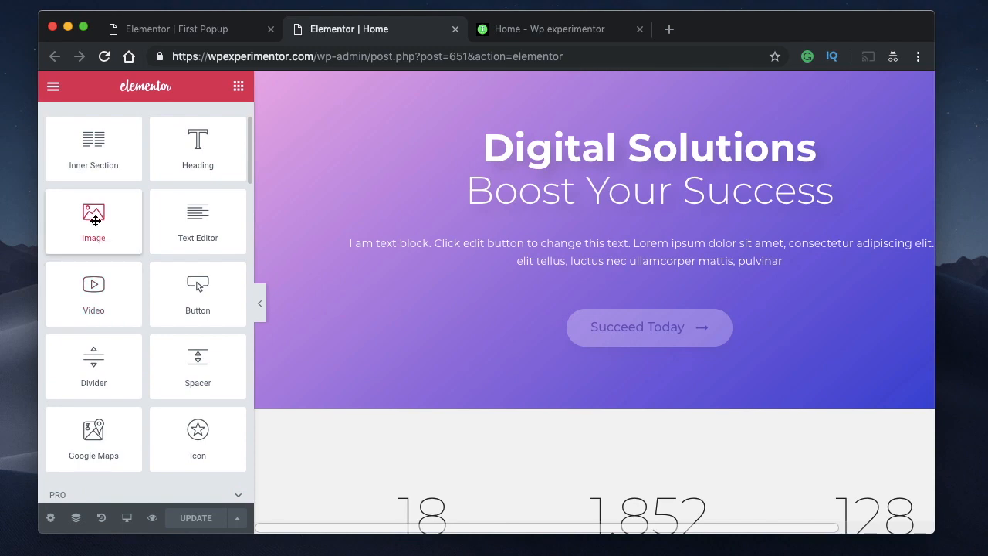
scroll(185, 382, "down", 5)
scroll(182, 389, "down", 7)
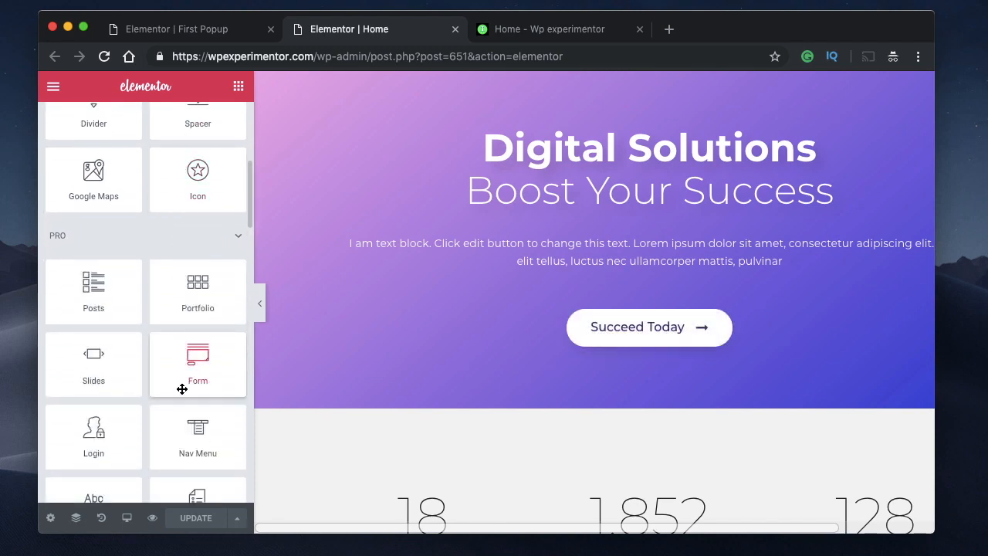
scroll(176, 333, "down", 3)
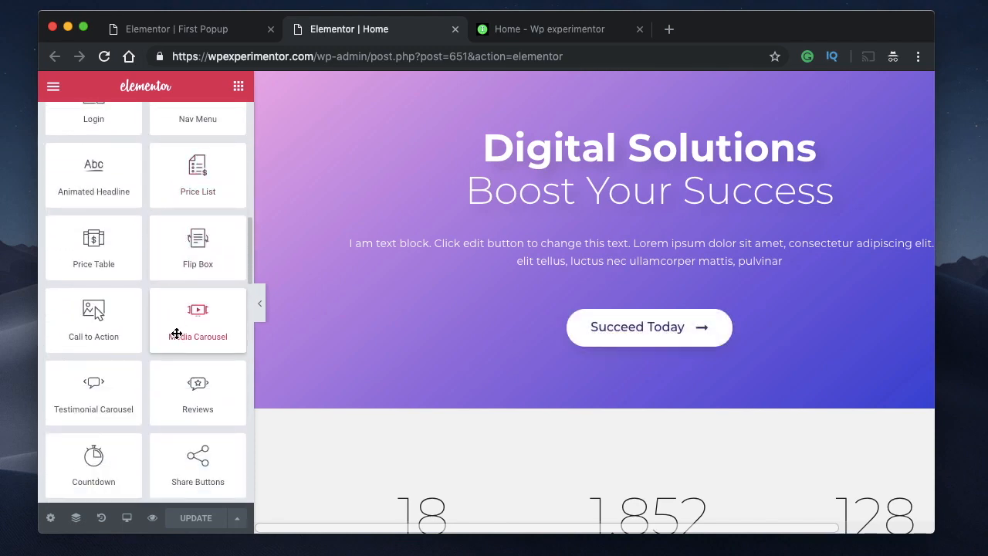
scroll(177, 333, "down", 4)
scroll(177, 333, "down", 3)
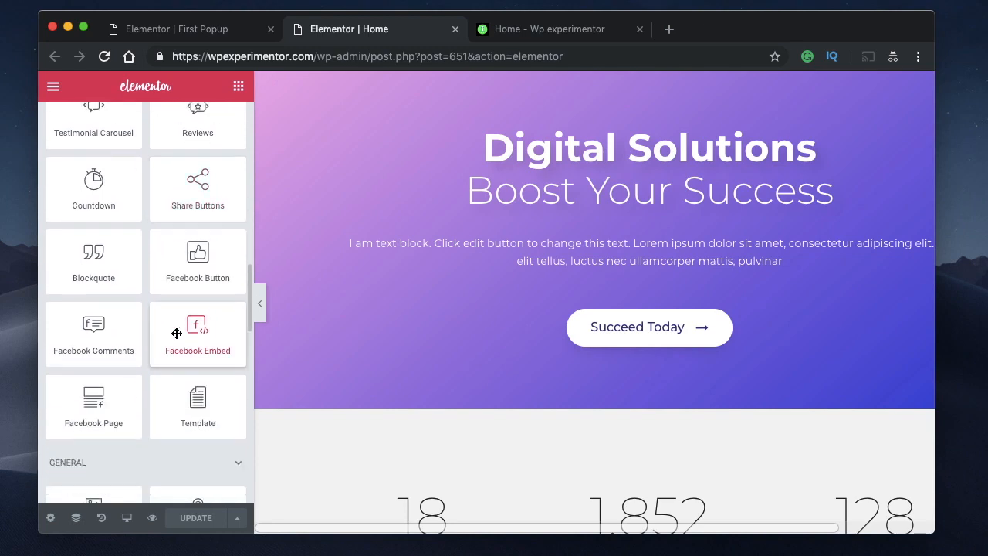
scroll(177, 333, "down", 5)
left_click_drag(177, 332, 576, 313)
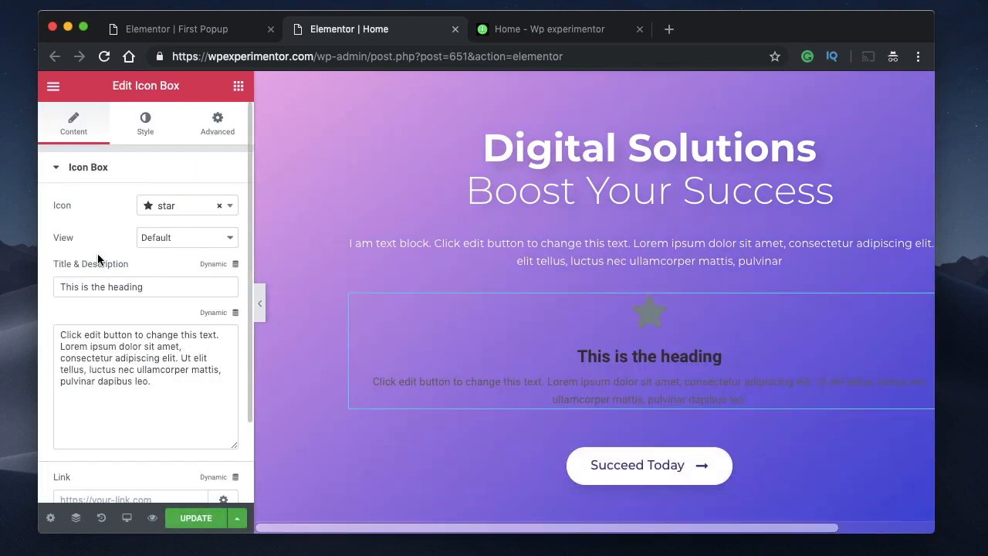
- Give the icon box a dynamic link of the Popup action type and return to the First Popup editor
scroll(145, 331, "down", 2)
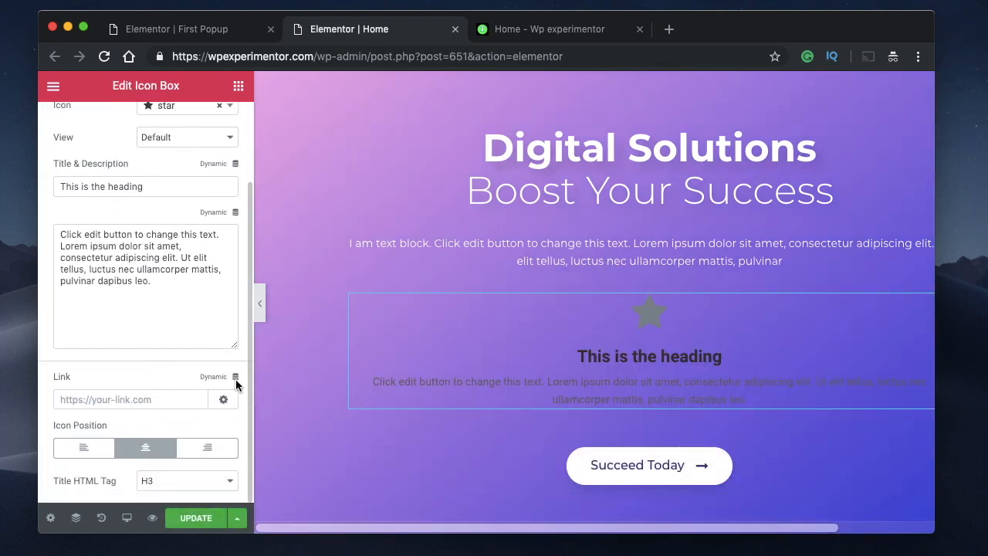
left_click(235, 378)
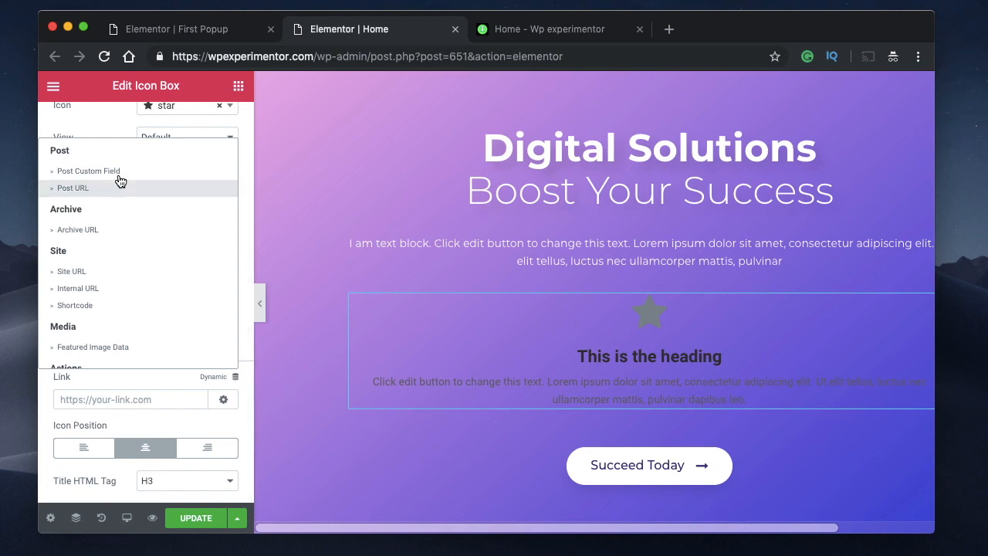
scroll(149, 266, "down", 2)
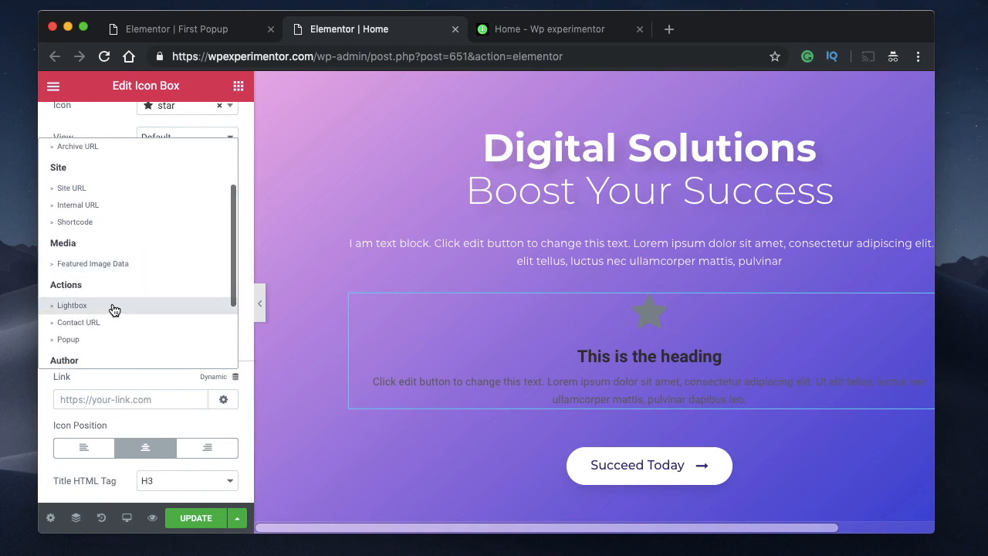
left_click(653, 317)
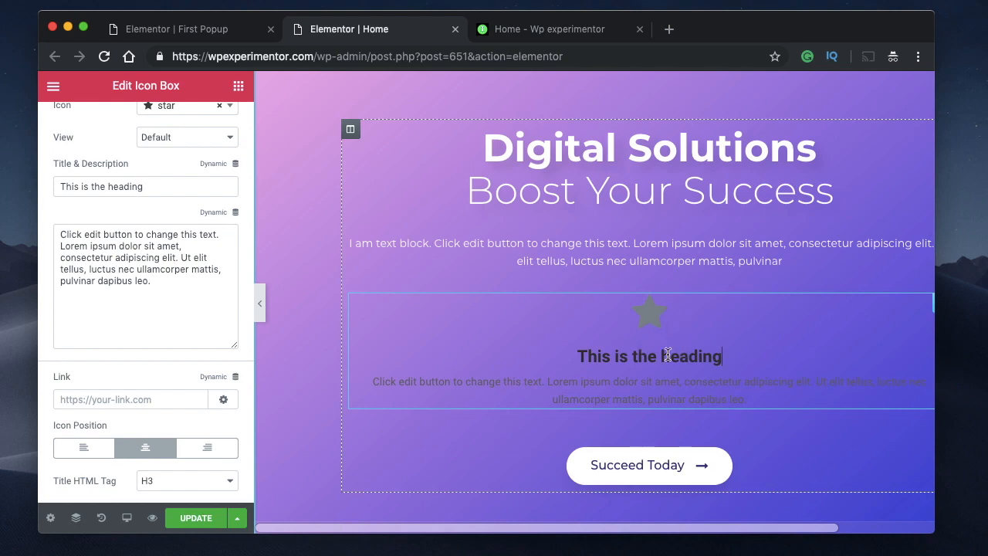
left_click(724, 361)
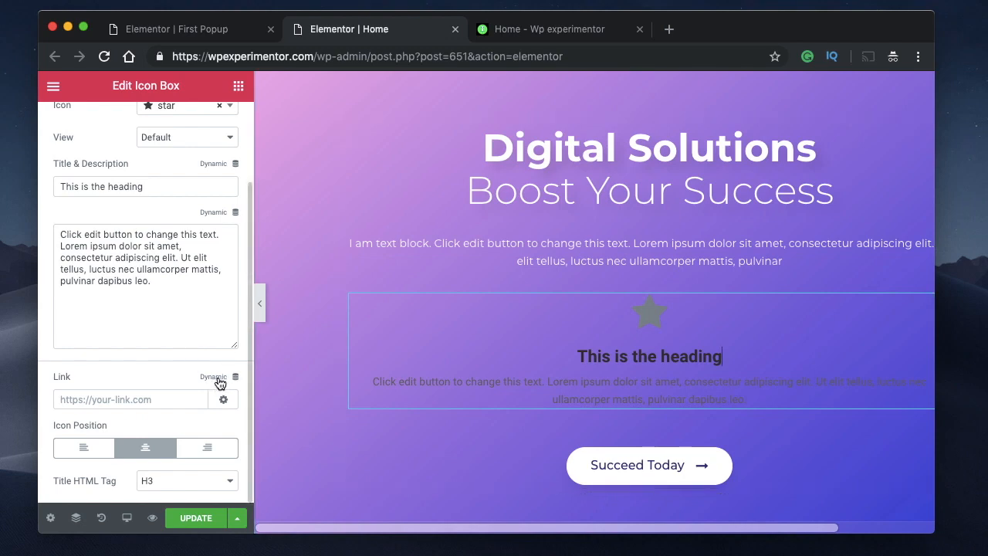
left_click(219, 381)
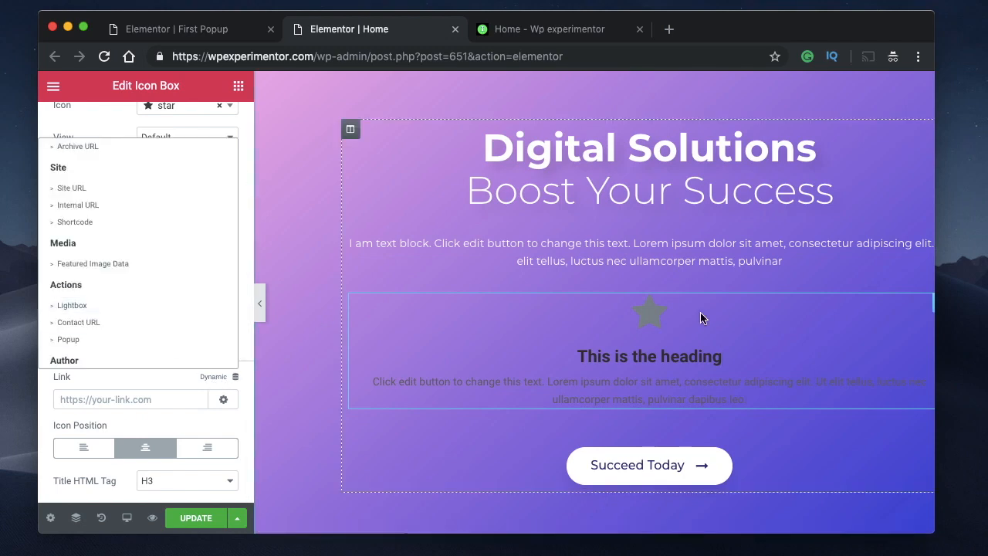
left_click(107, 337)
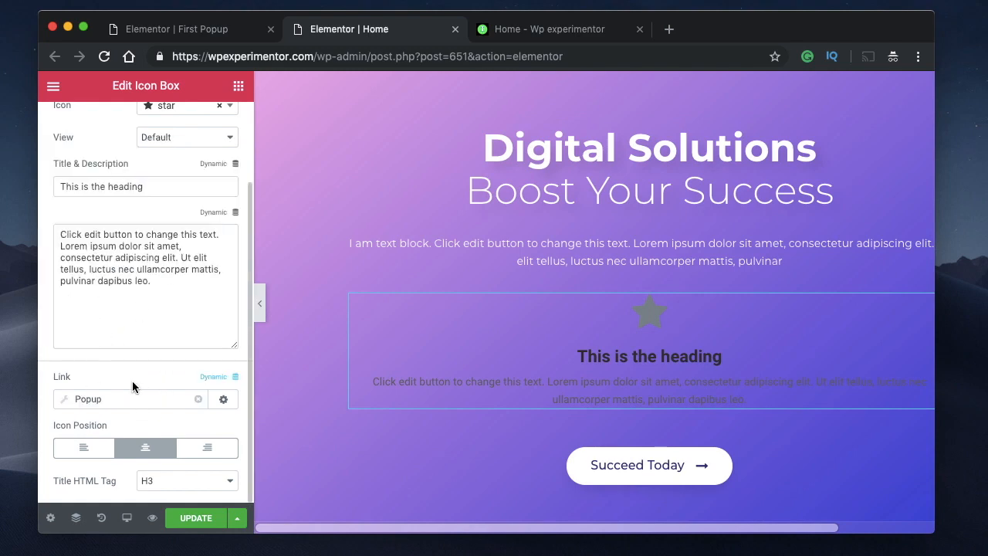
scroll(83, 376, "up", 3)
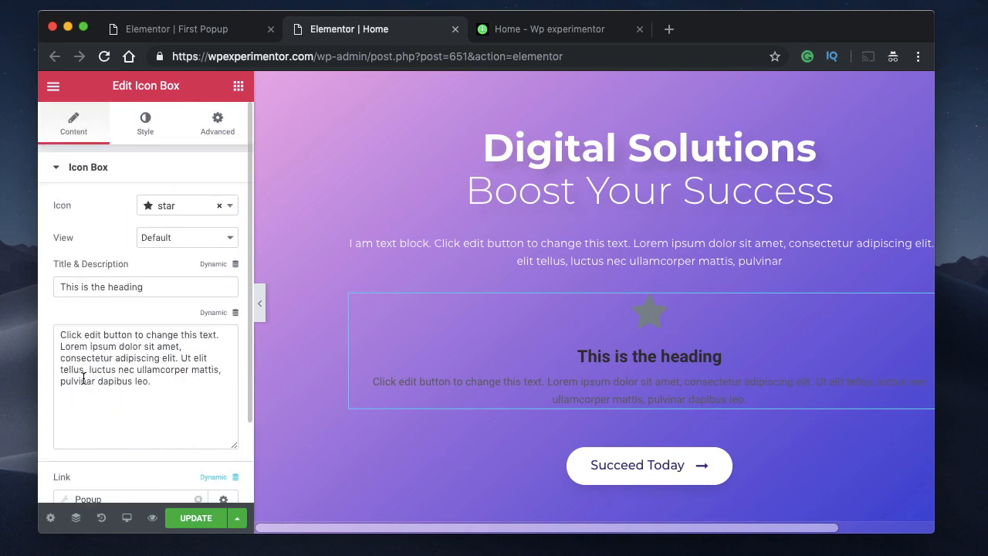
scroll(128, 374, "down", 3)
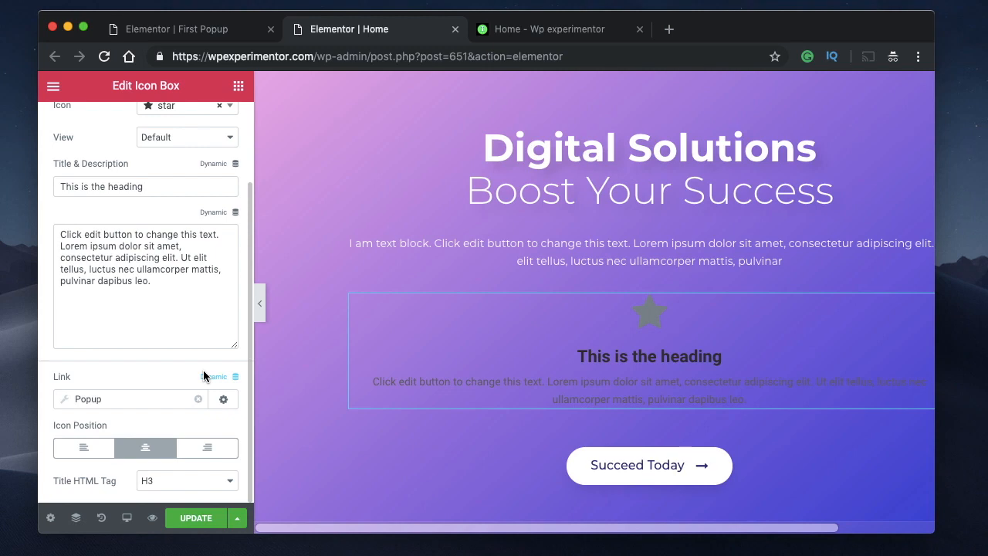
left_click(170, 29)
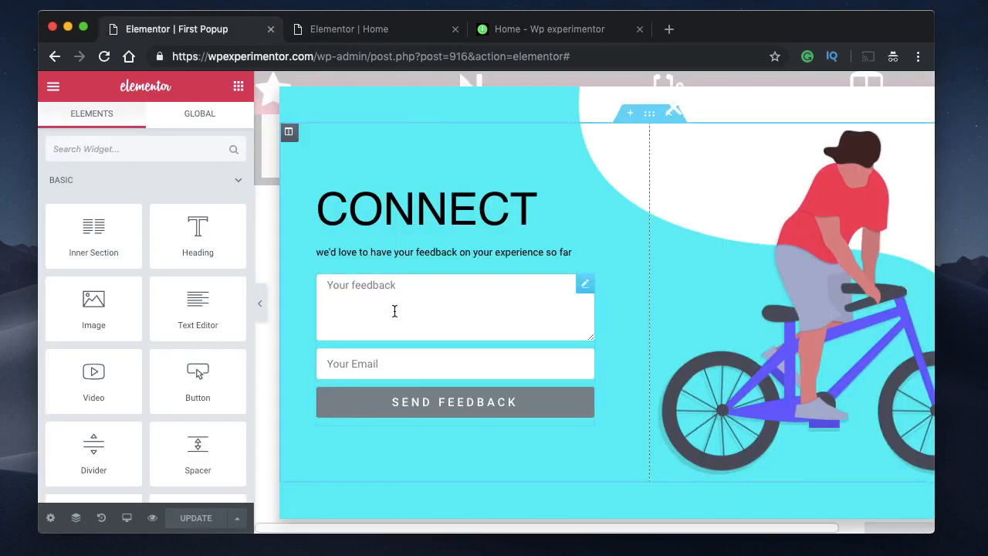